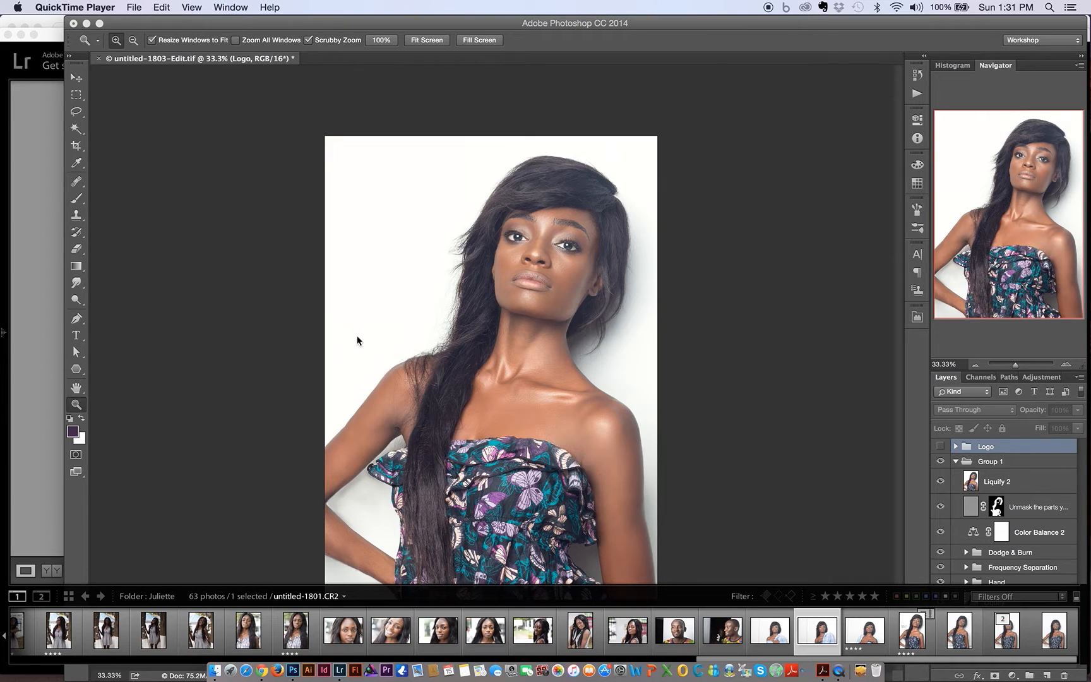
Step: Switch to Photoshop with its window enlarged and compare the retouched portrait with the original Layer 0
click(469, 25)
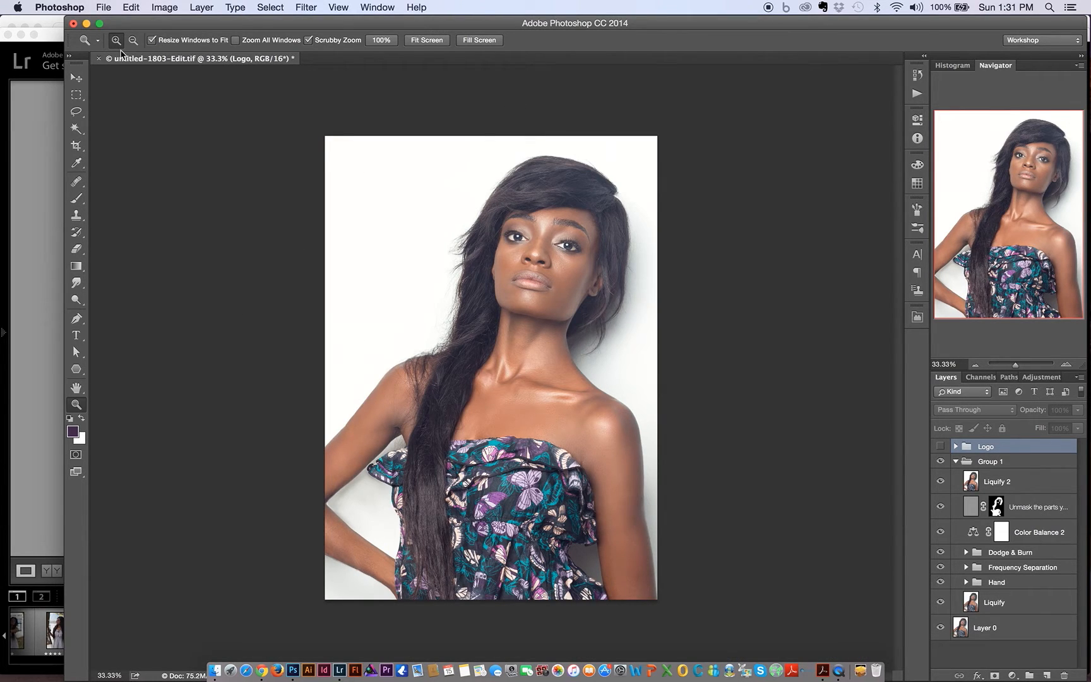
click(99, 23)
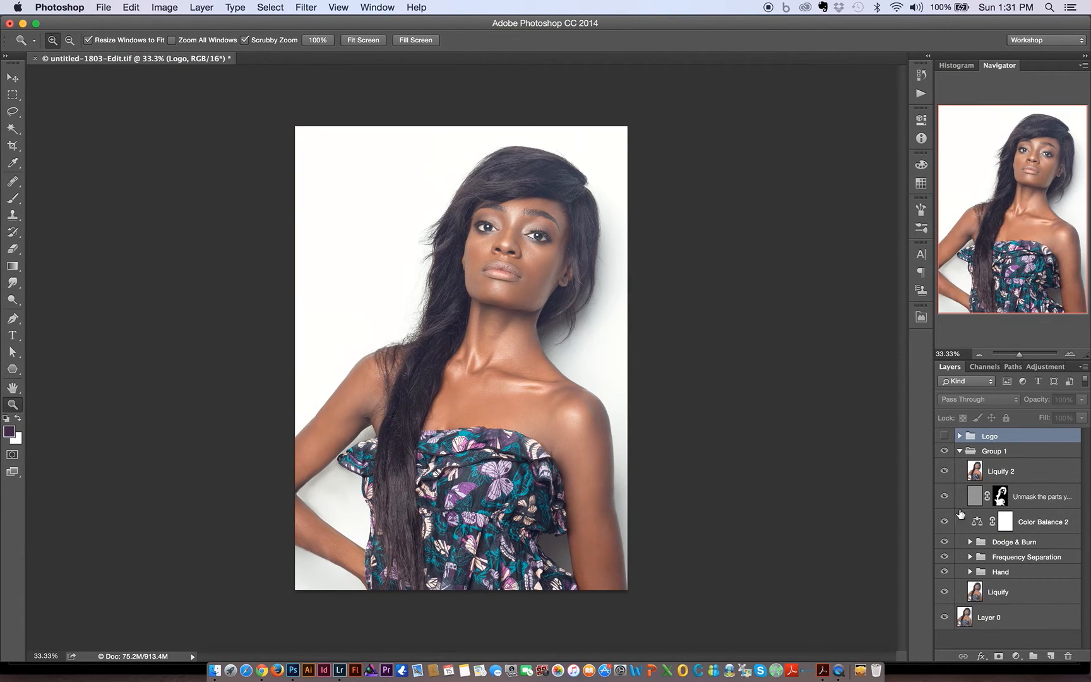
key(alt)
alt+click(944, 618)
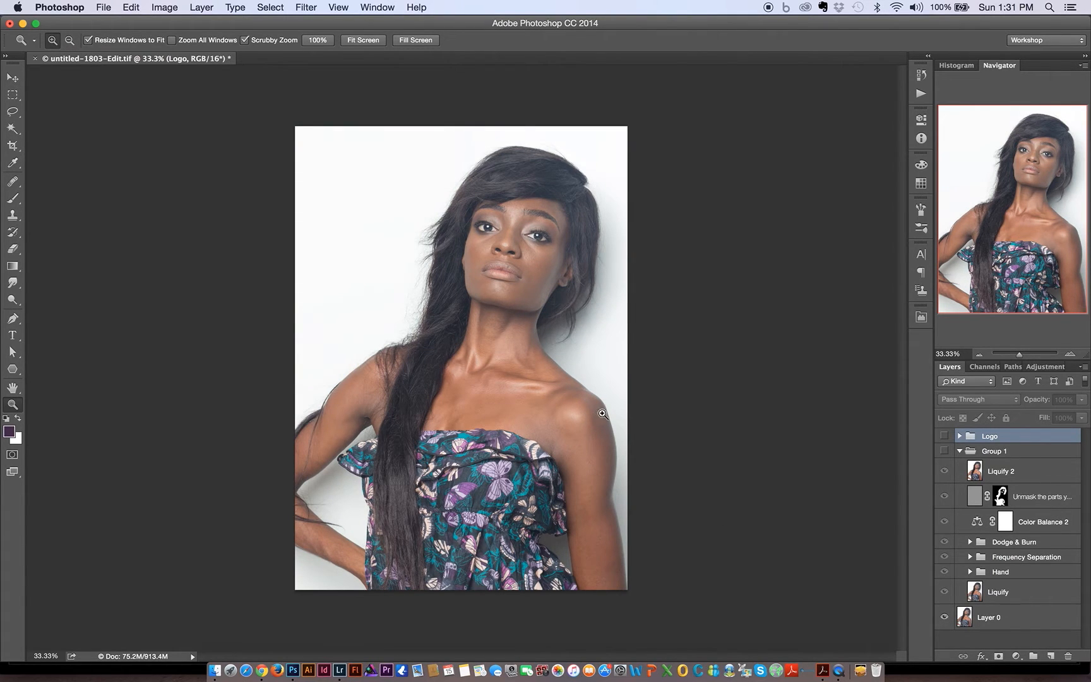
key(alt)
alt+click(944, 618)
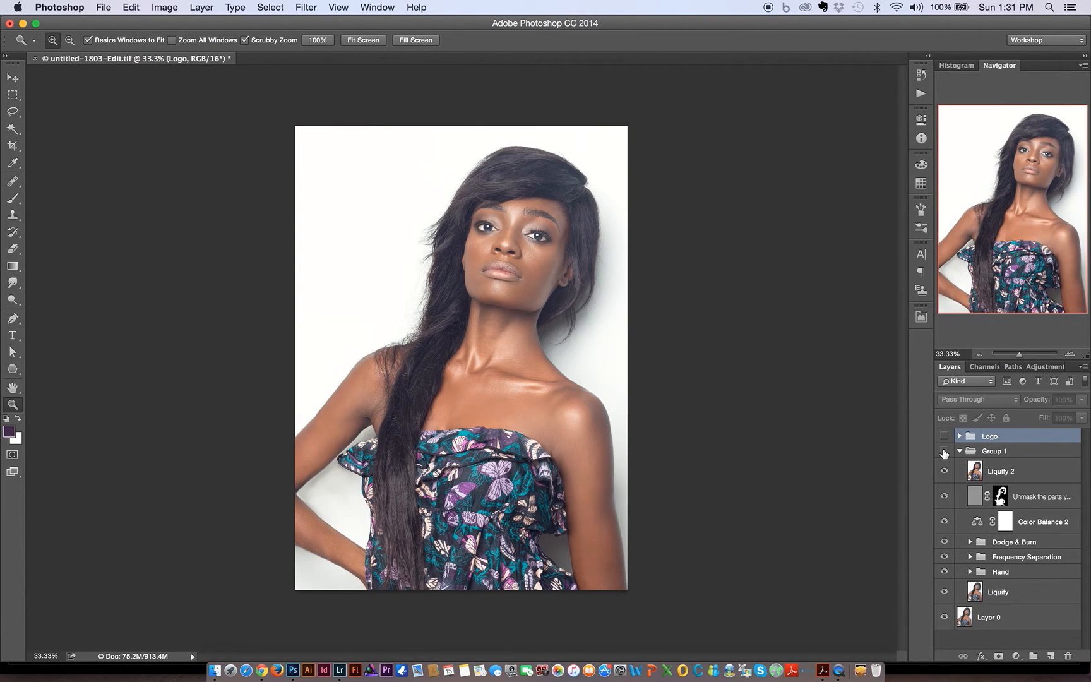
Step: Hide Group 1 with all its layers so only Layer 0 shows, and add a new empty layer on top
drag(944, 452, 944, 595)
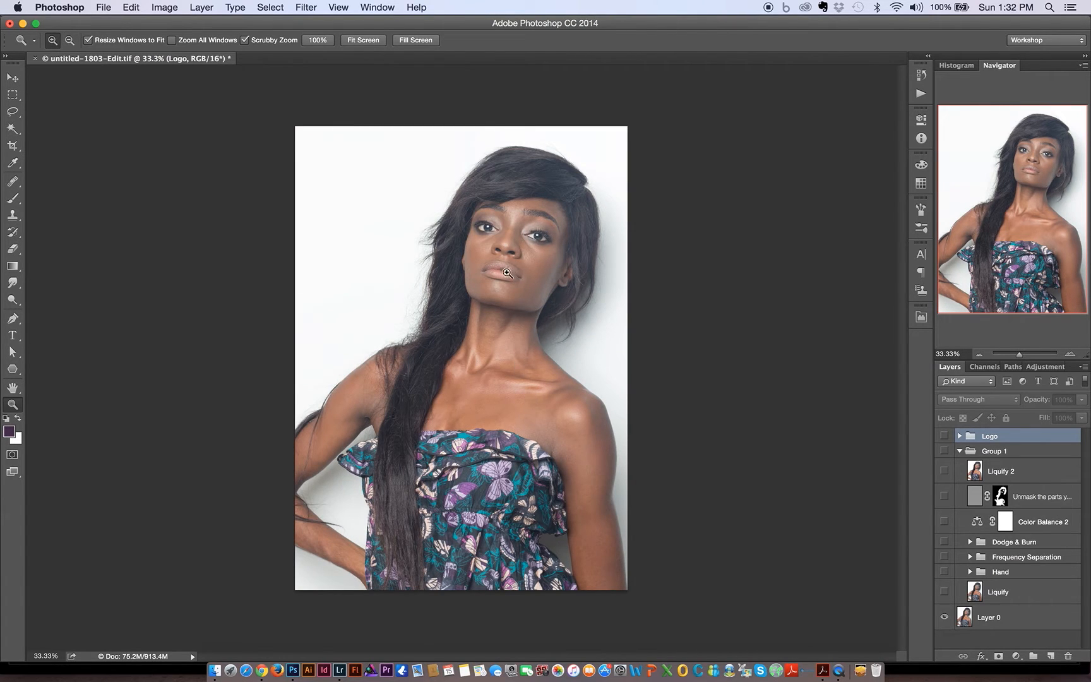
click(1050, 657)
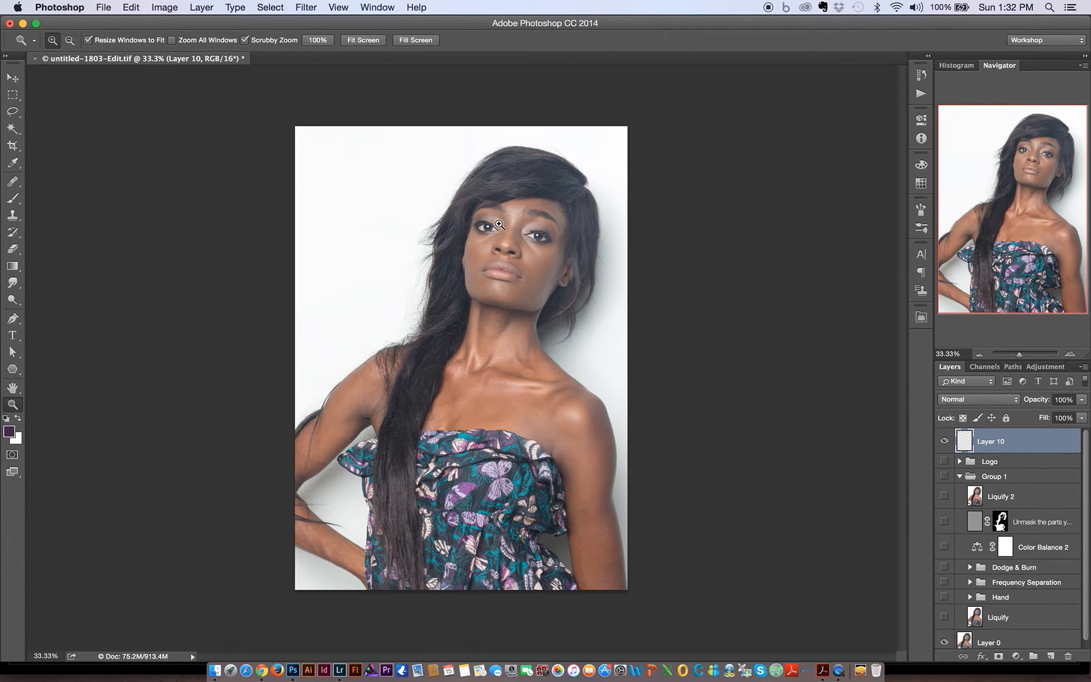
Step: Choose the Brush tool with the soft 206 px preset
drag(497, 223, 469, 208)
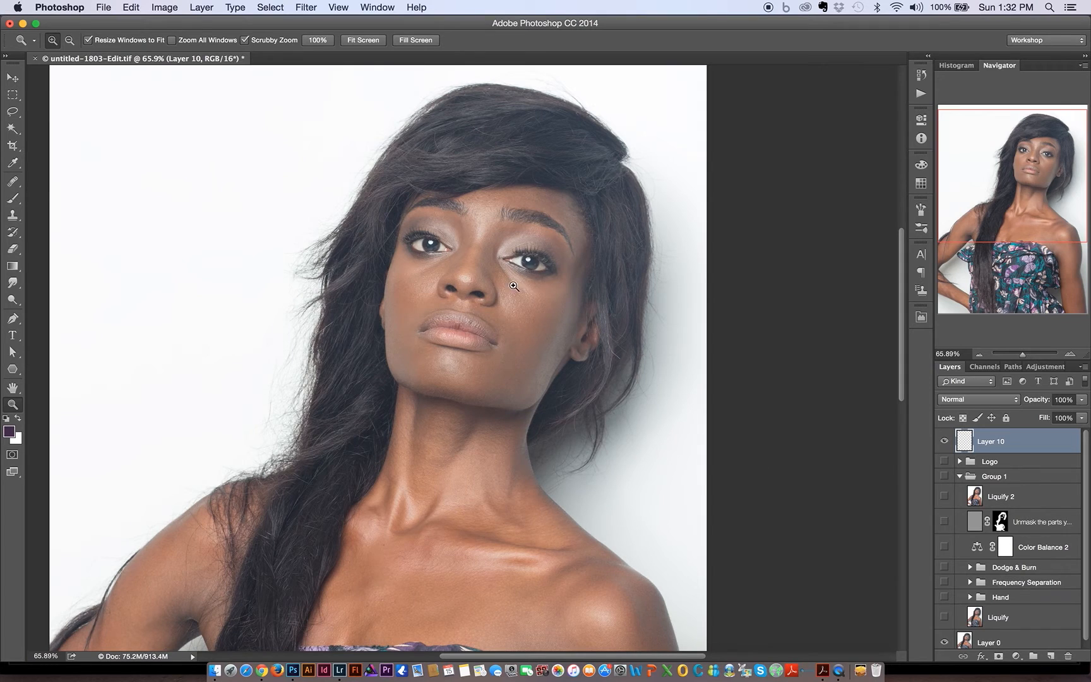
key(b)
right_click(527, 296)
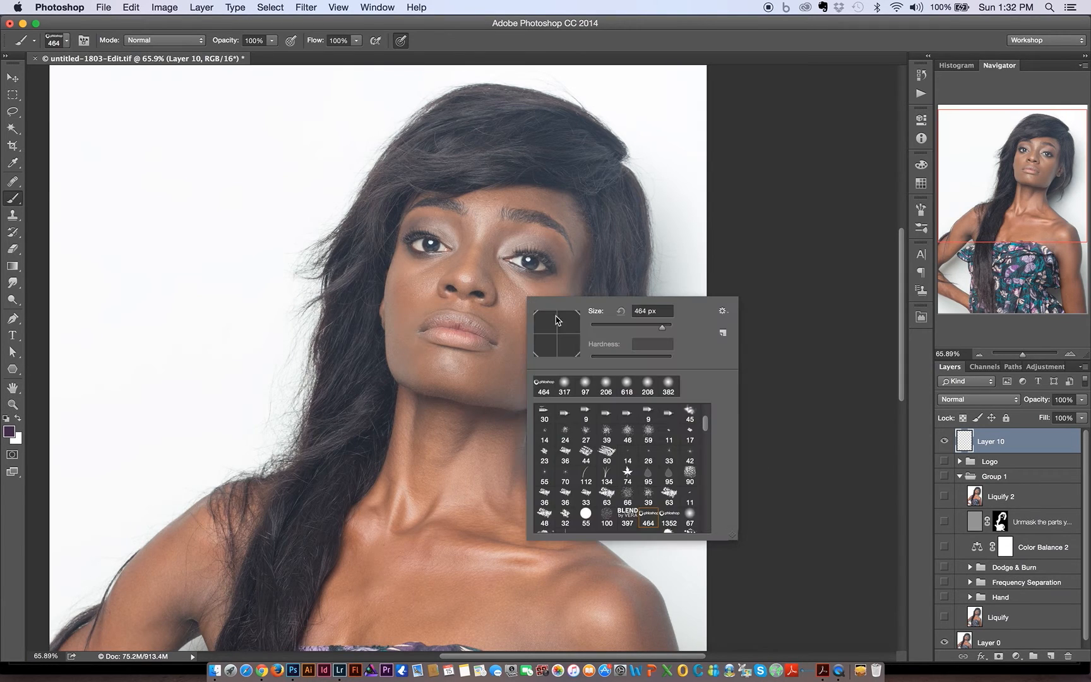
click(606, 386)
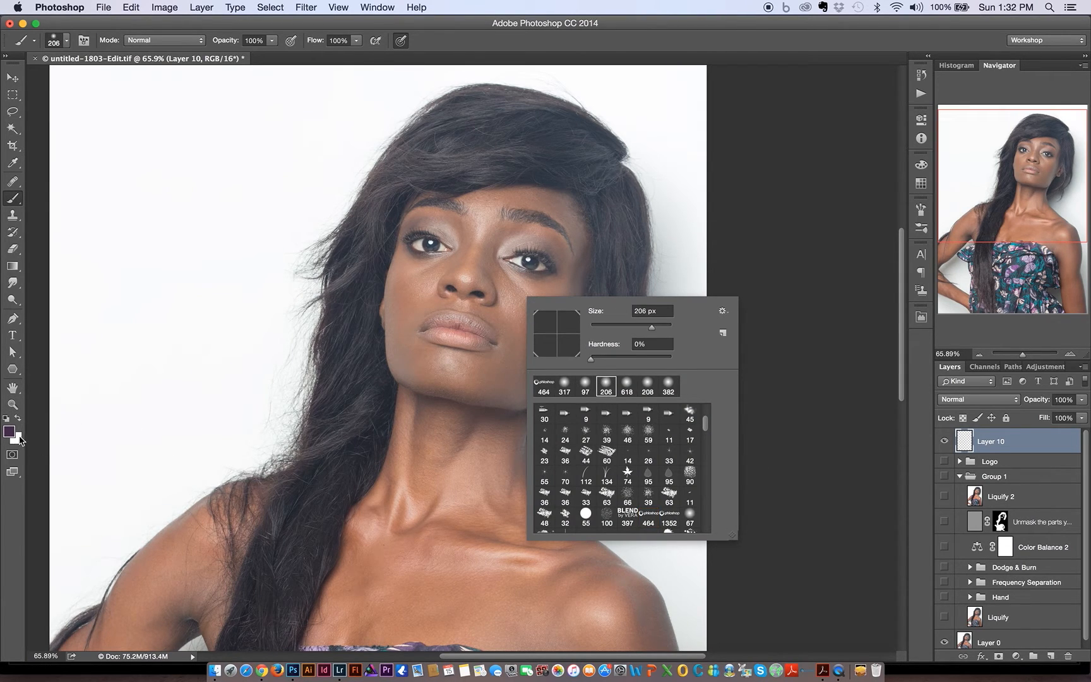
Step: Set the foreground colour to bright green, 12ff00
click(9, 431)
drag(632, 123, 641, 61)
click(729, 189)
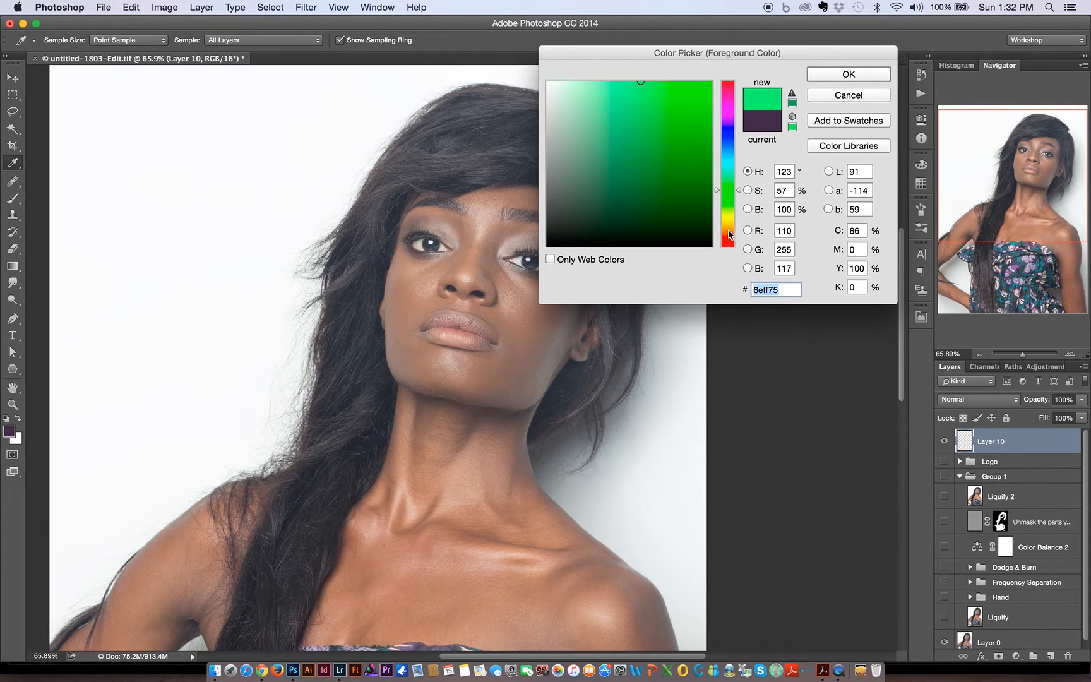
click(730, 193)
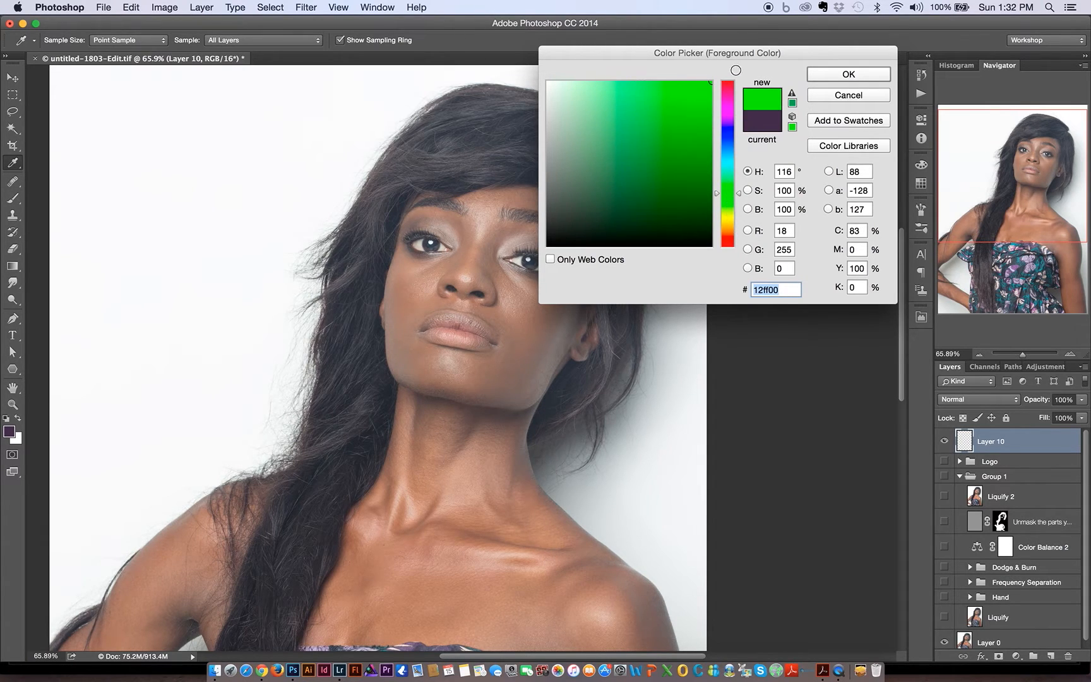
click(835, 75)
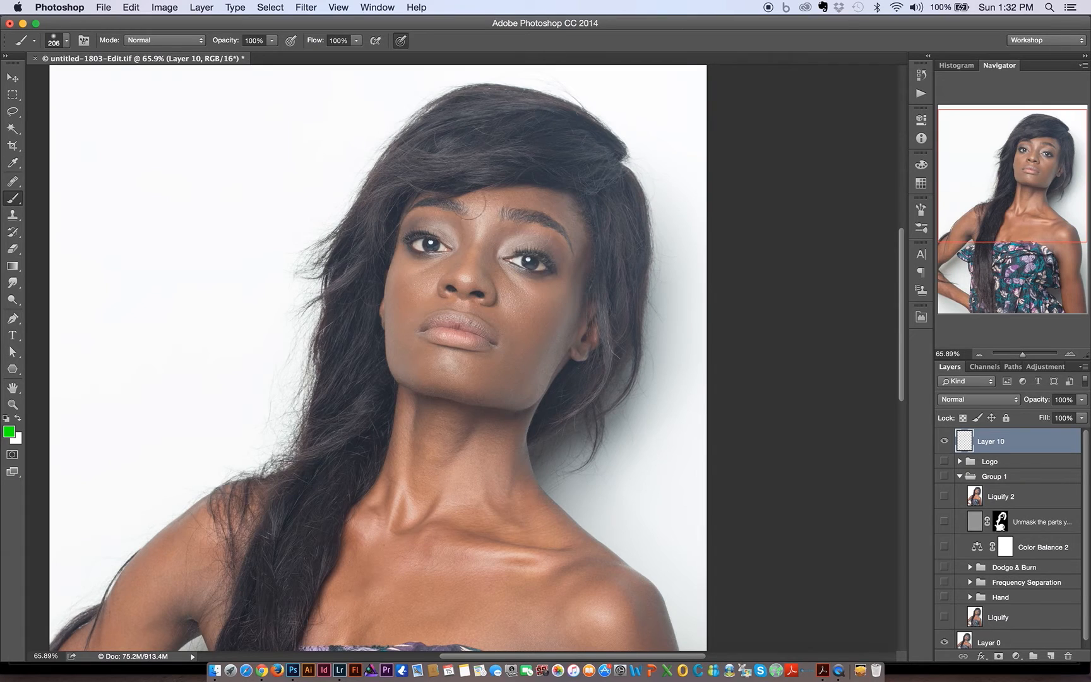
Step: Reduce the brush size to 32 px for marking small details on the face
drag(489, 209, 456, 216)
drag(523, 383, 524, 385)
drag(478, 180, 511, 396)
drag(474, 203, 453, 204)
key(z)
mouse_move(478, 255)
mouse_down()
mouse_move(518, 250)
mouse_move(422, 247)
mouse_up()
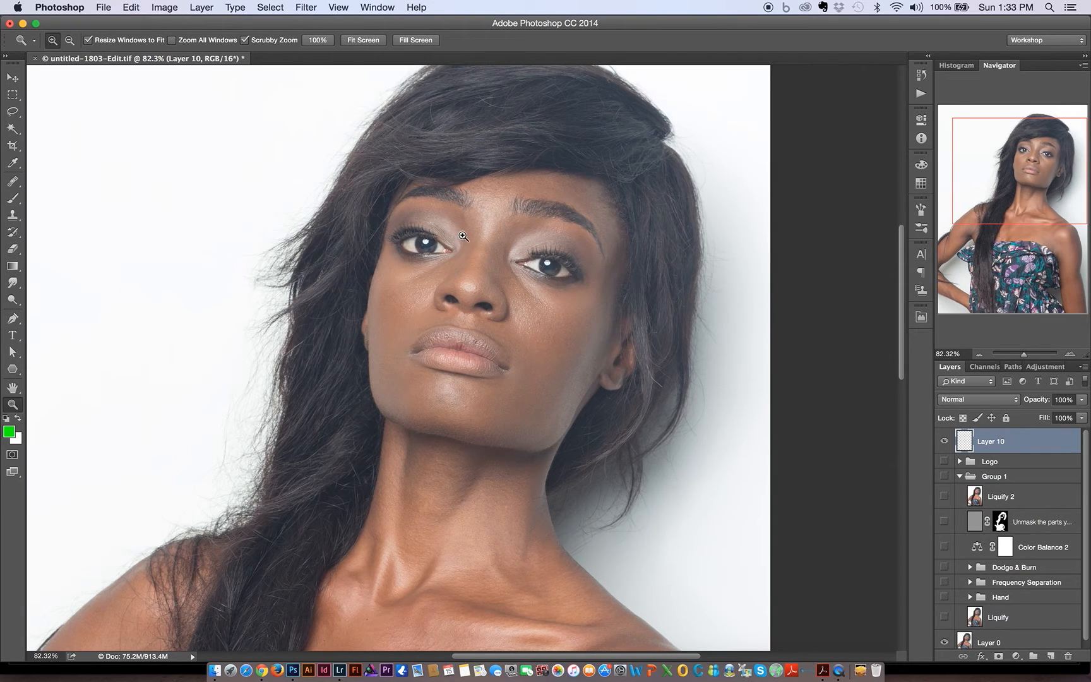
drag(495, 193, 539, 195)
key(b)
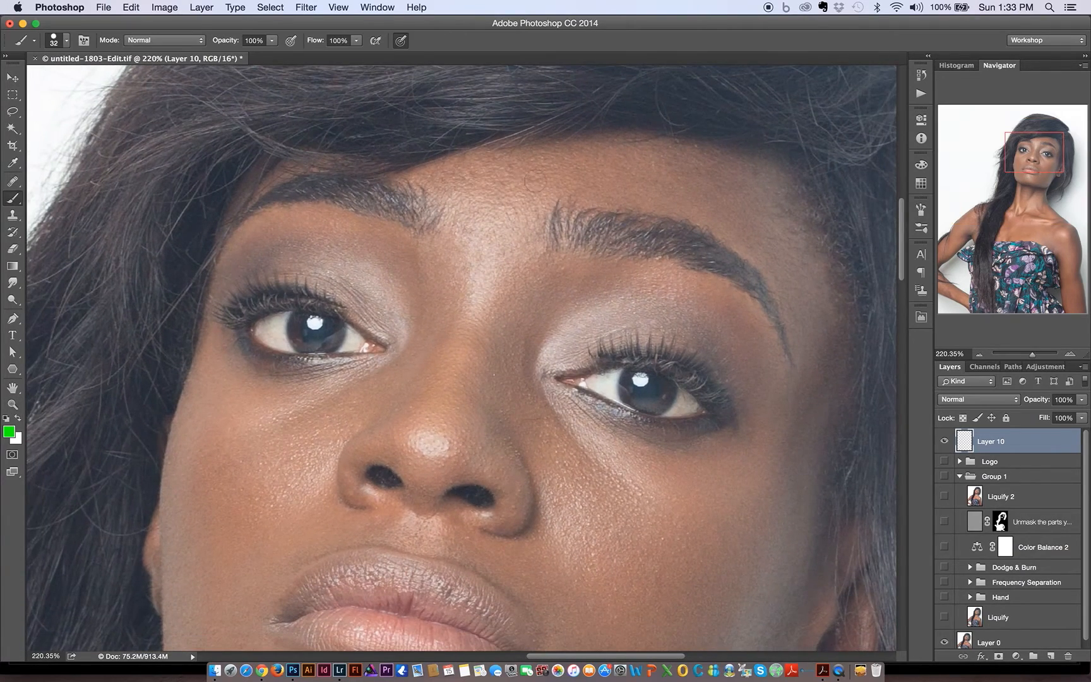
Step: Mark five spots on the forehead above and between the eyebrows with green dots on the new layer
click(530, 182)
click(514, 169)
click(467, 175)
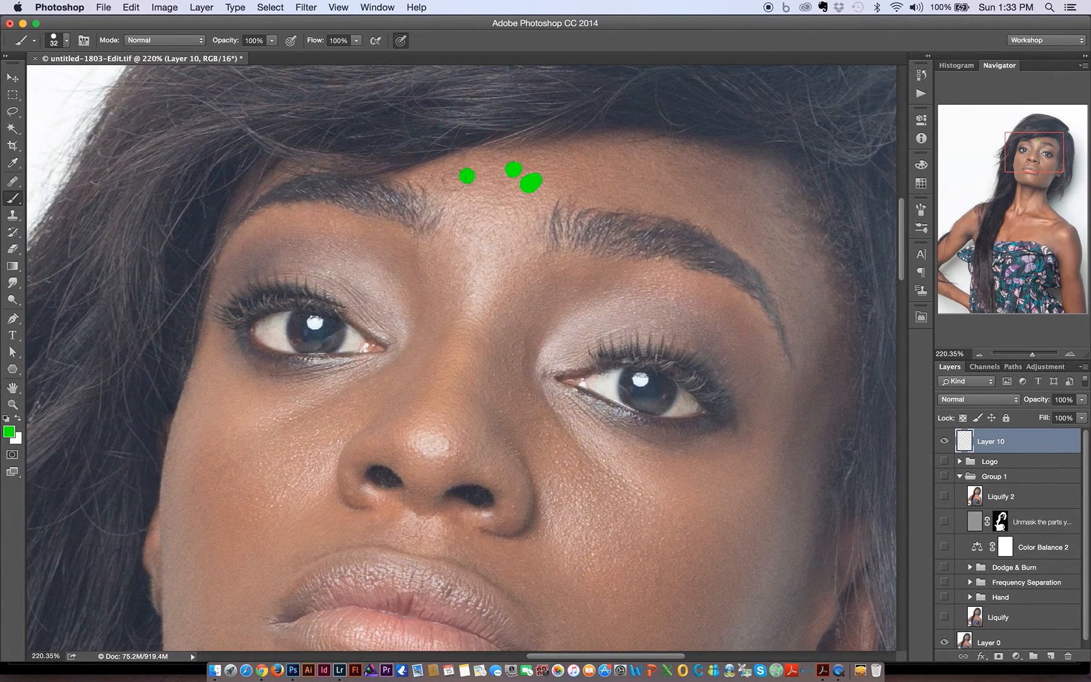
click(447, 180)
click(507, 196)
Step: Try outlining the fully visible arched eyebrow with a closed green stroke, and undo that stroke
drag(474, 257, 416, 188)
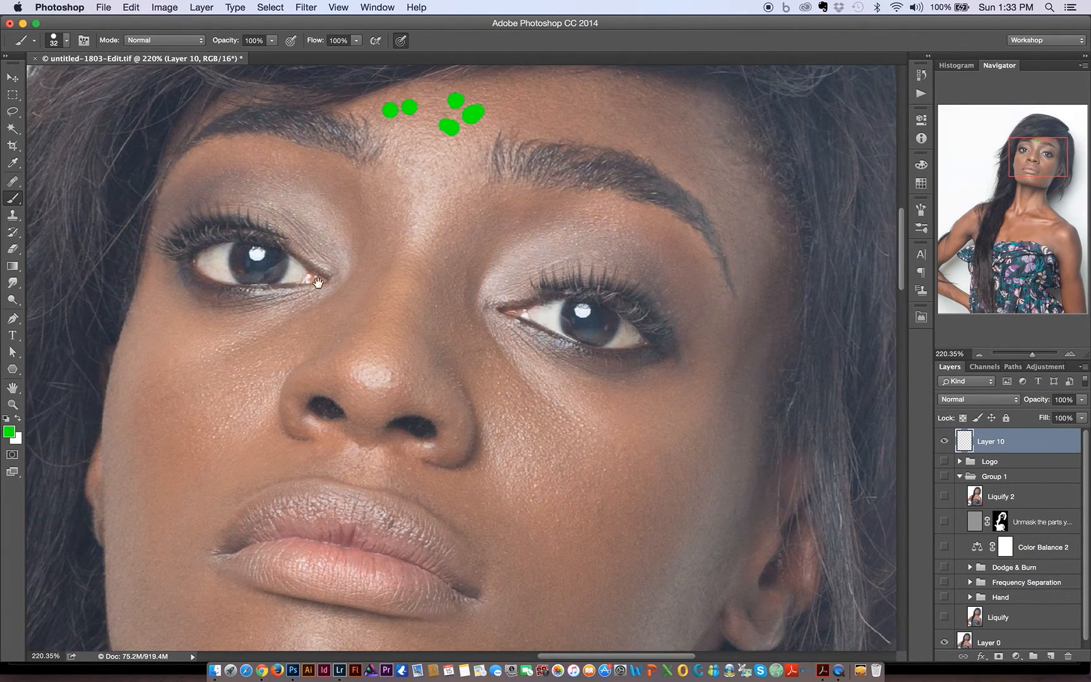
drag(318, 284, 309, 165)
mouse_move(325, 380)
mouse_down()
mouse_move(307, 285)
mouse_move(292, 356)
mouse_up()
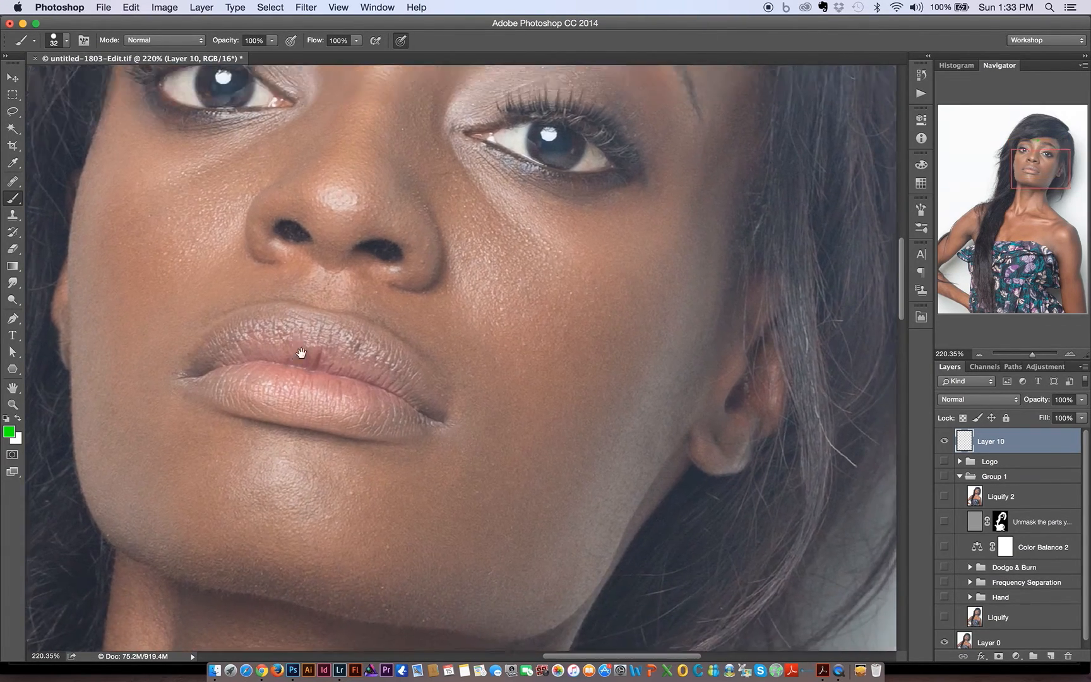
drag(312, 231, 313, 393)
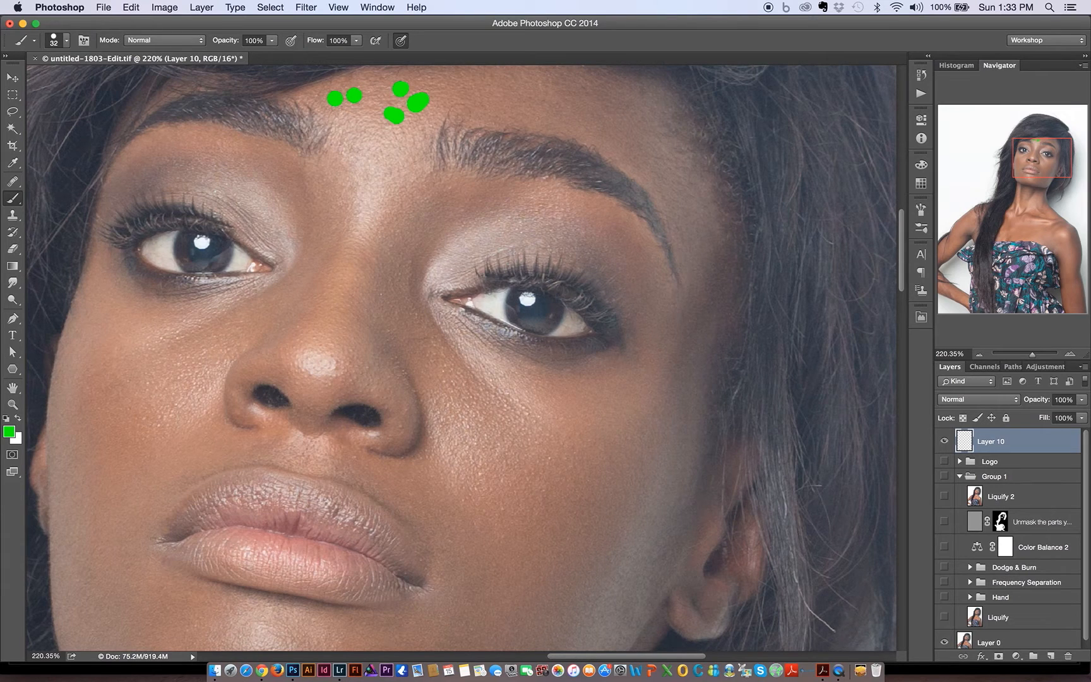
mouse_move(461, 109)
mouse_down()
mouse_move(409, 169)
mouse_move(587, 208)
mouse_move(681, 294)
mouse_move(717, 269)
mouse_move(646, 153)
mouse_move(513, 116)
mouse_move(456, 116)
mouse_up()
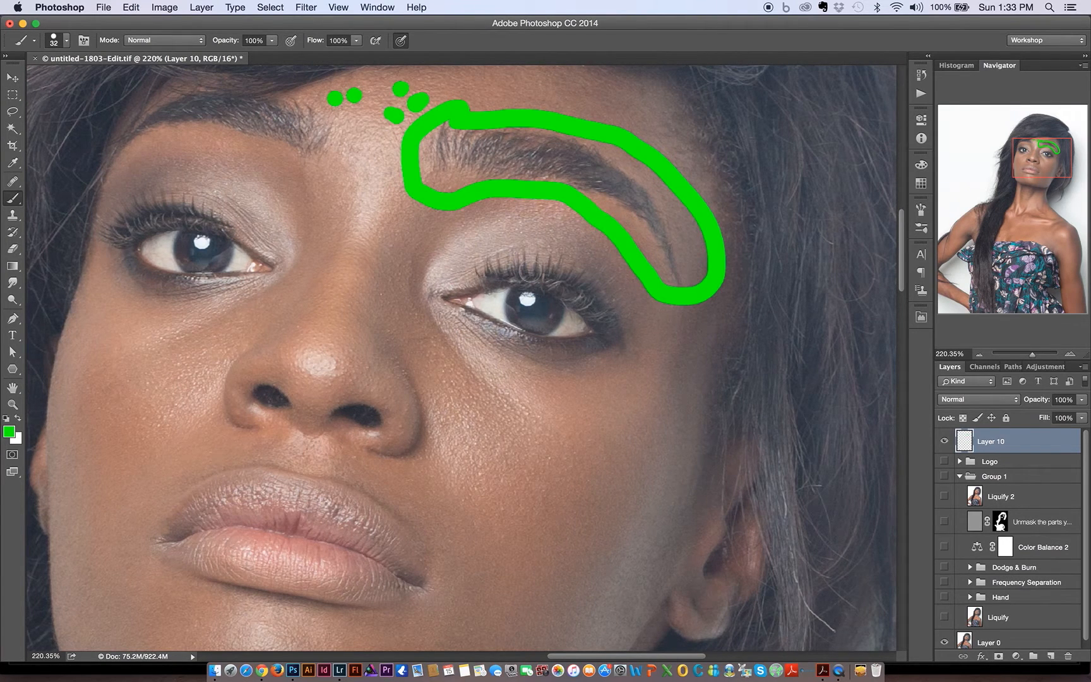
key(super+z)
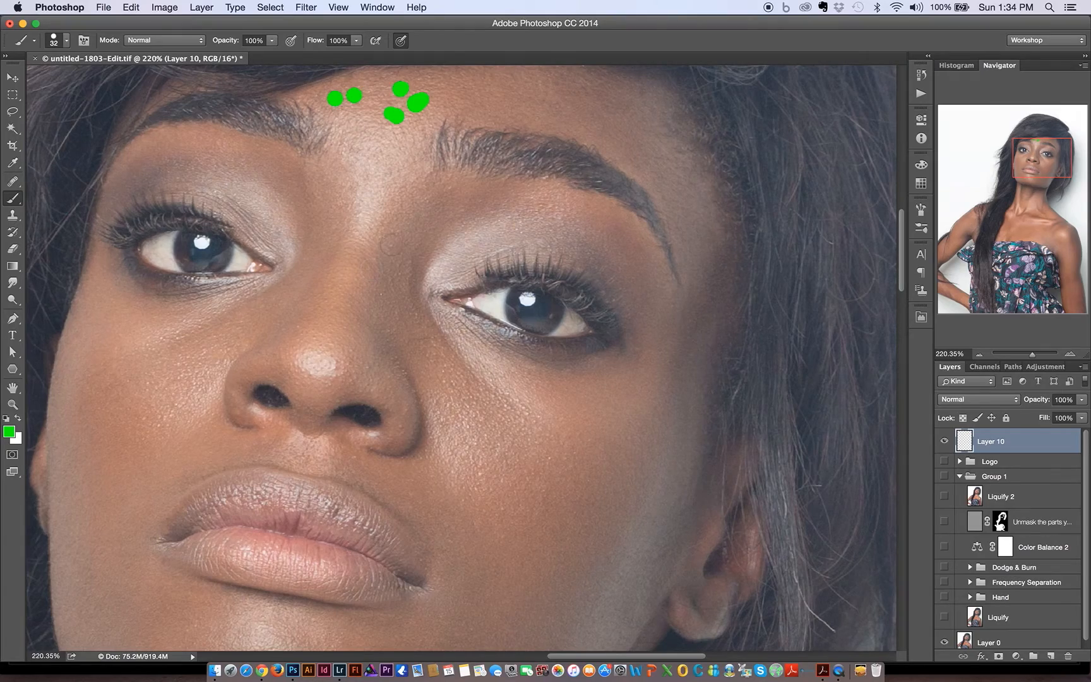
Step: Mark the areas below both eyes and the side of the nose bridge with short green strokes
key(z)
mouse_move(424, 226)
mouse_down()
mouse_move(407, 213)
mouse_move(460, 188)
mouse_up()
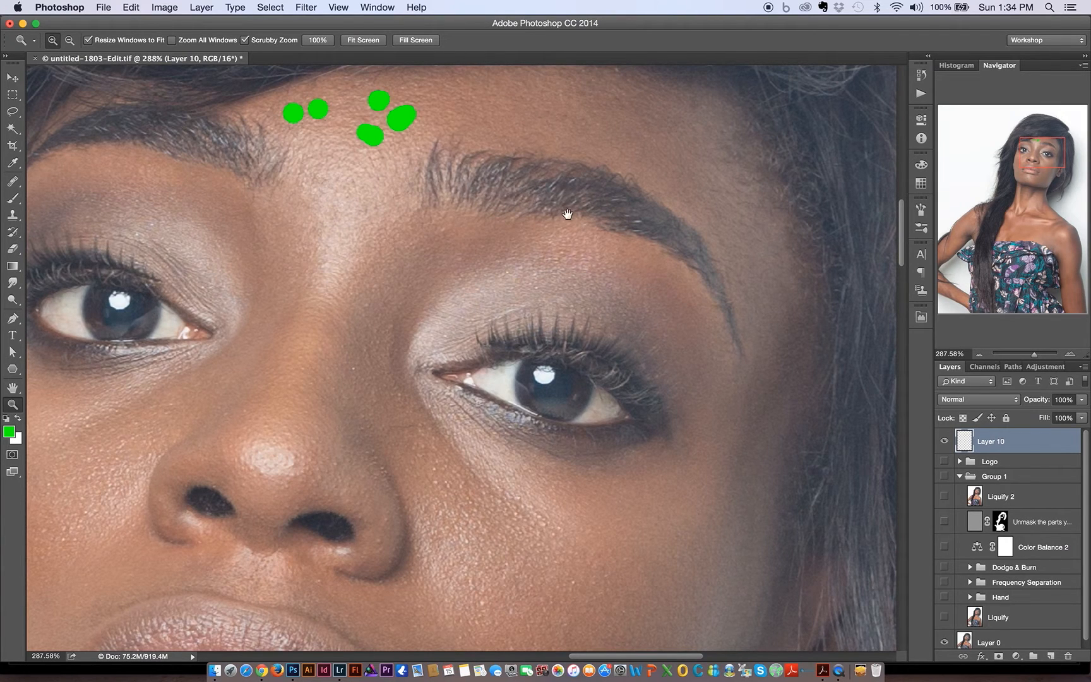
drag(567, 213, 523, 210)
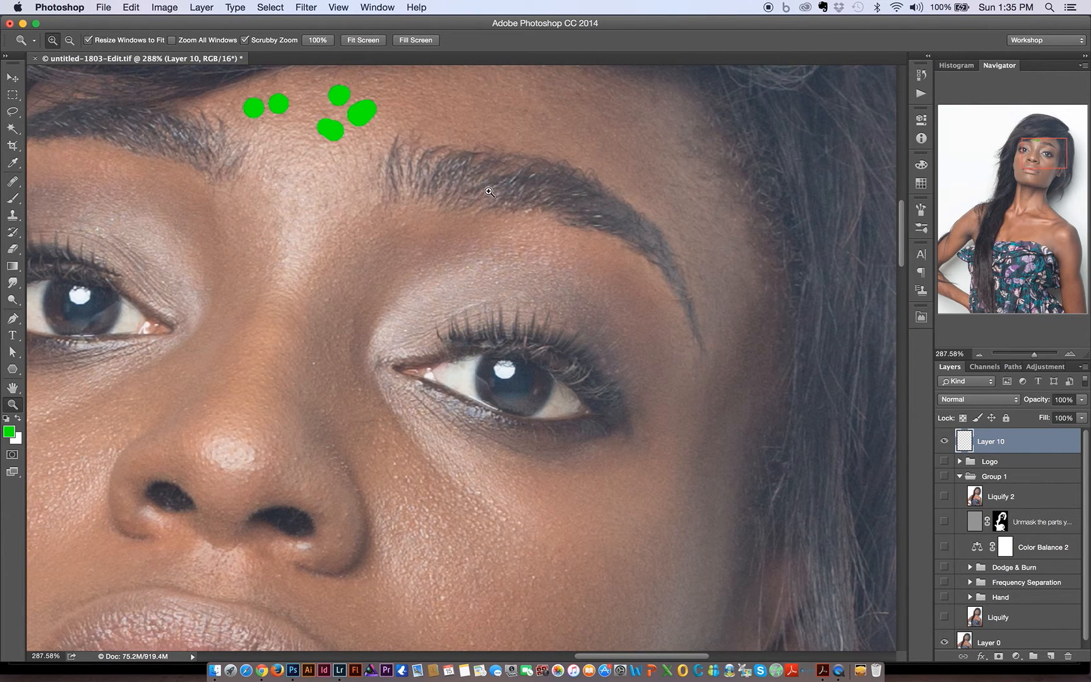
drag(486, 188, 430, 212)
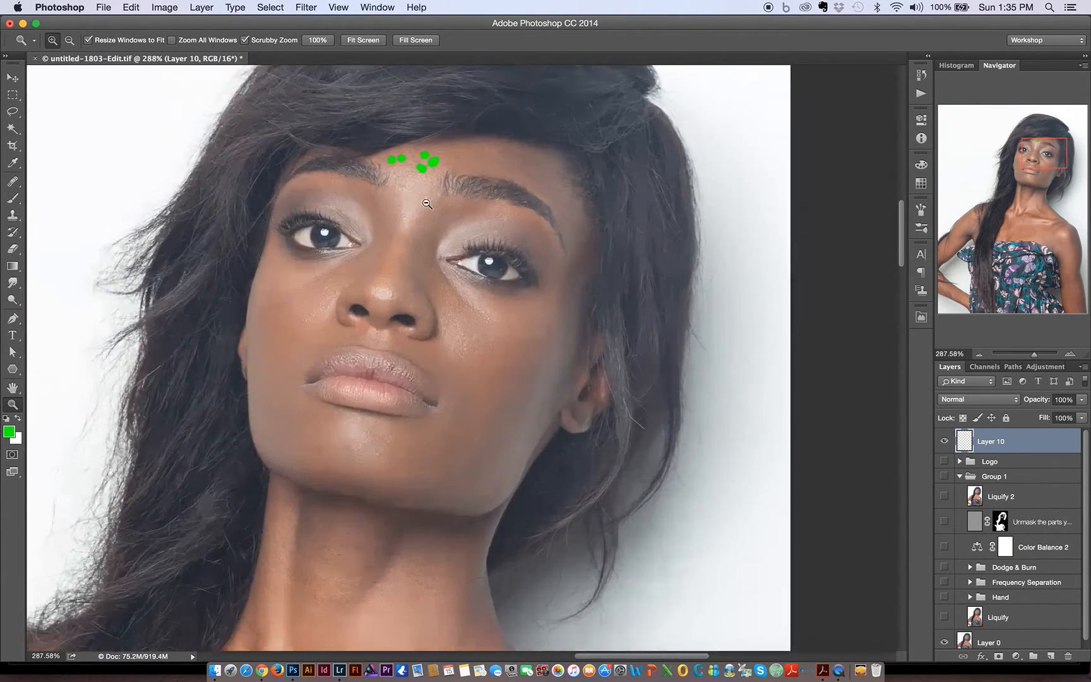
key(b)
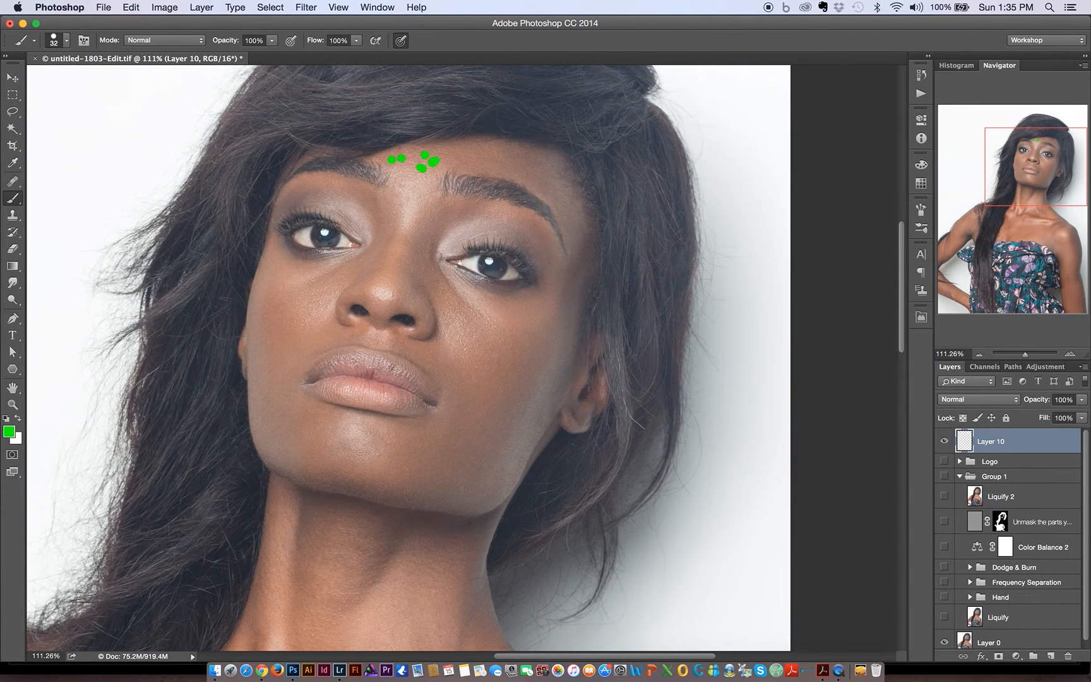
drag(430, 258, 478, 314)
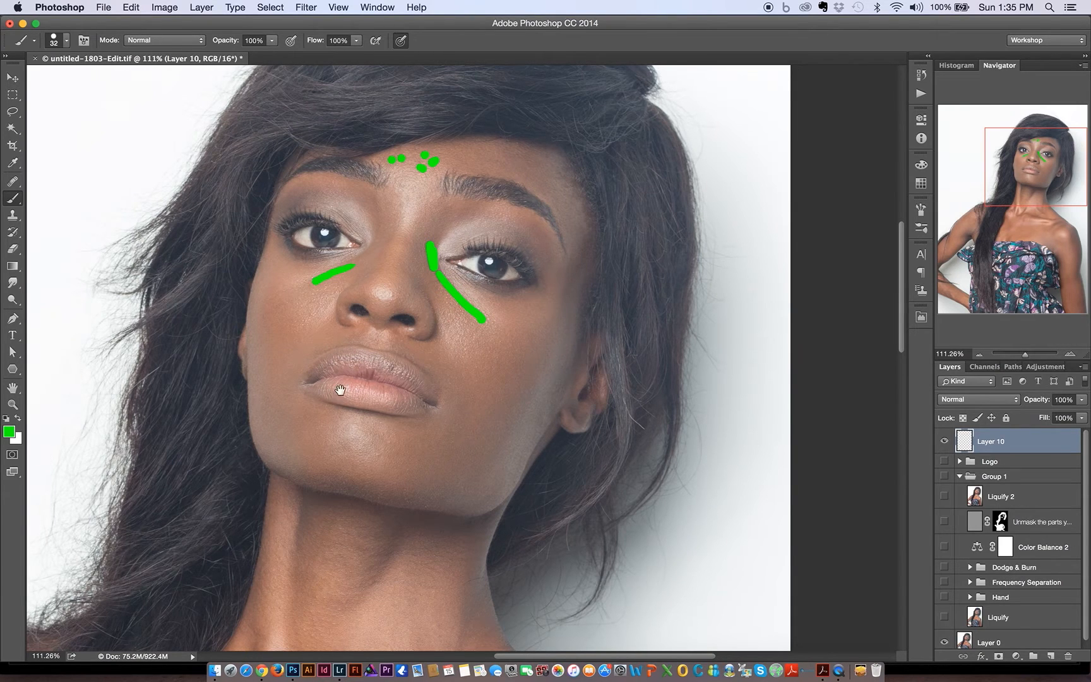
Step: Mark the chest with green upward arrows below the collarbone and short curved strokes above and along the dress's neckline
drag(340, 389, 318, 225)
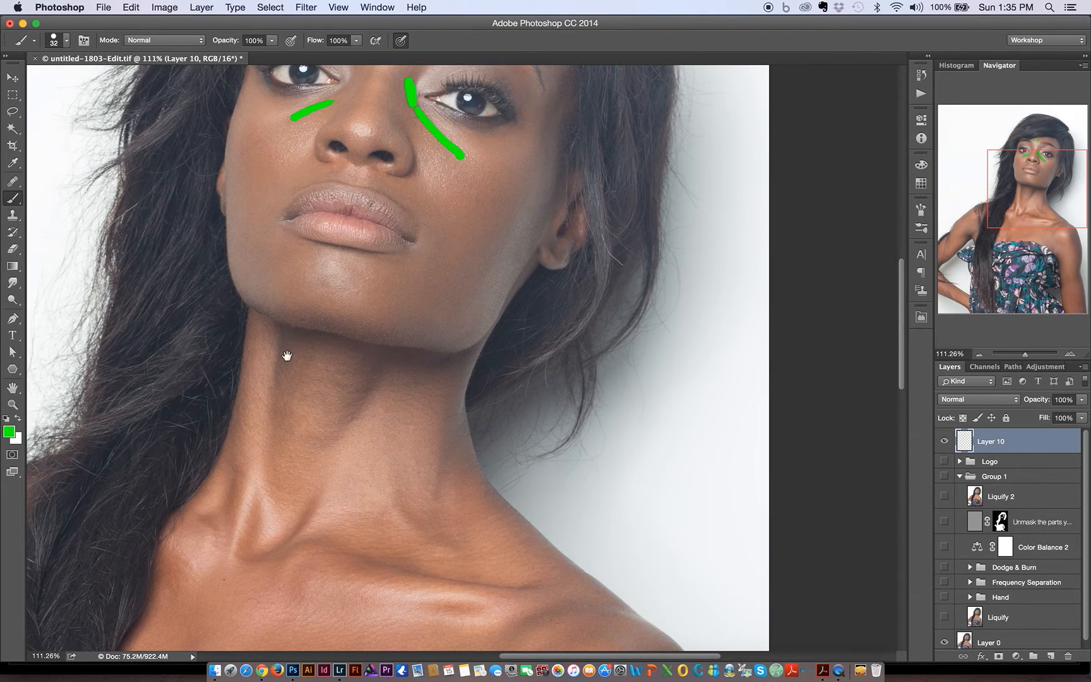
mouse_move(294, 346)
mouse_down()
mouse_move(308, 331)
mouse_move(329, 221)
mouse_up()
drag(324, 411, 325, 395)
mouse_move(313, 411)
mouse_down()
mouse_move(340, 418)
mouse_move(336, 292)
mouse_up()
click(387, 327)
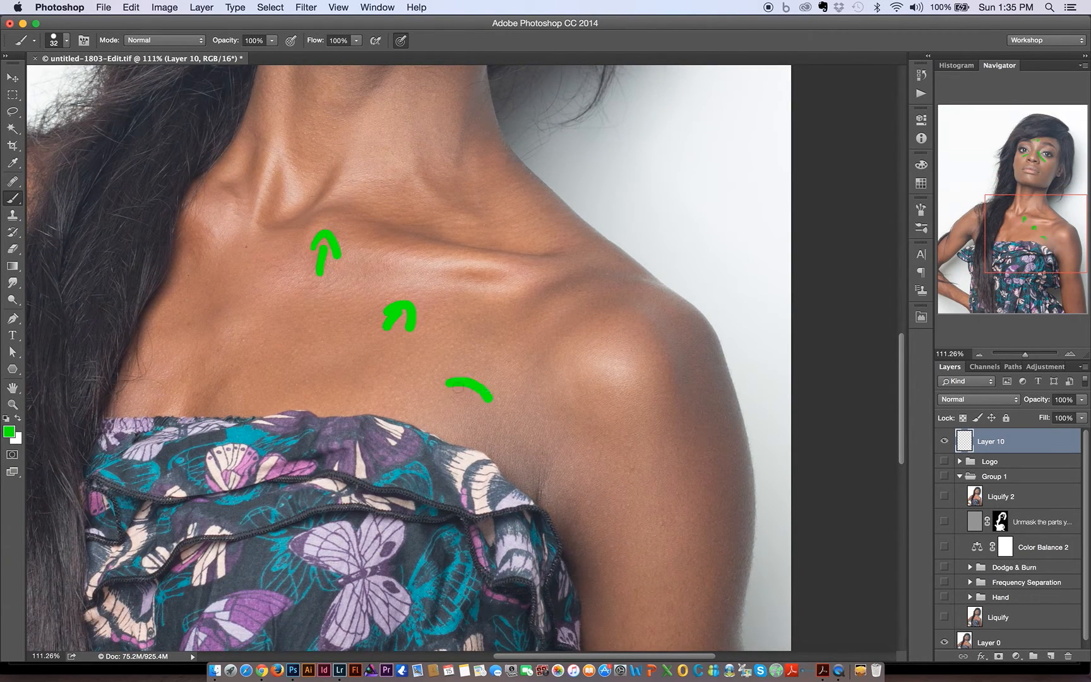
drag(367, 366, 293, 389)
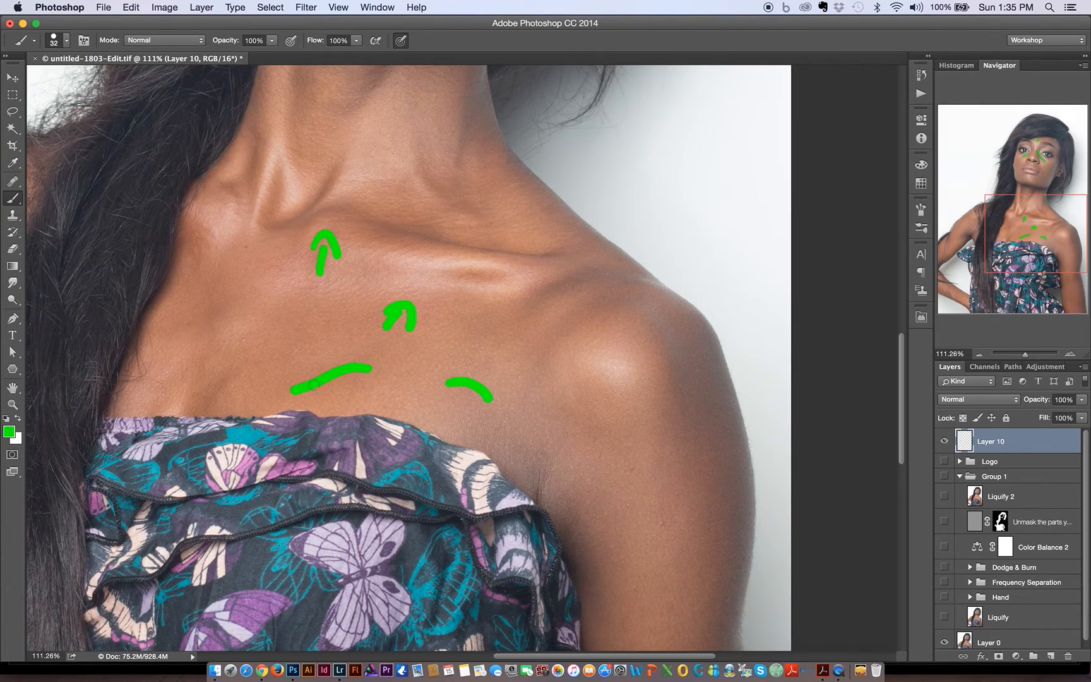
drag(364, 388, 298, 300)
drag(439, 376, 485, 421)
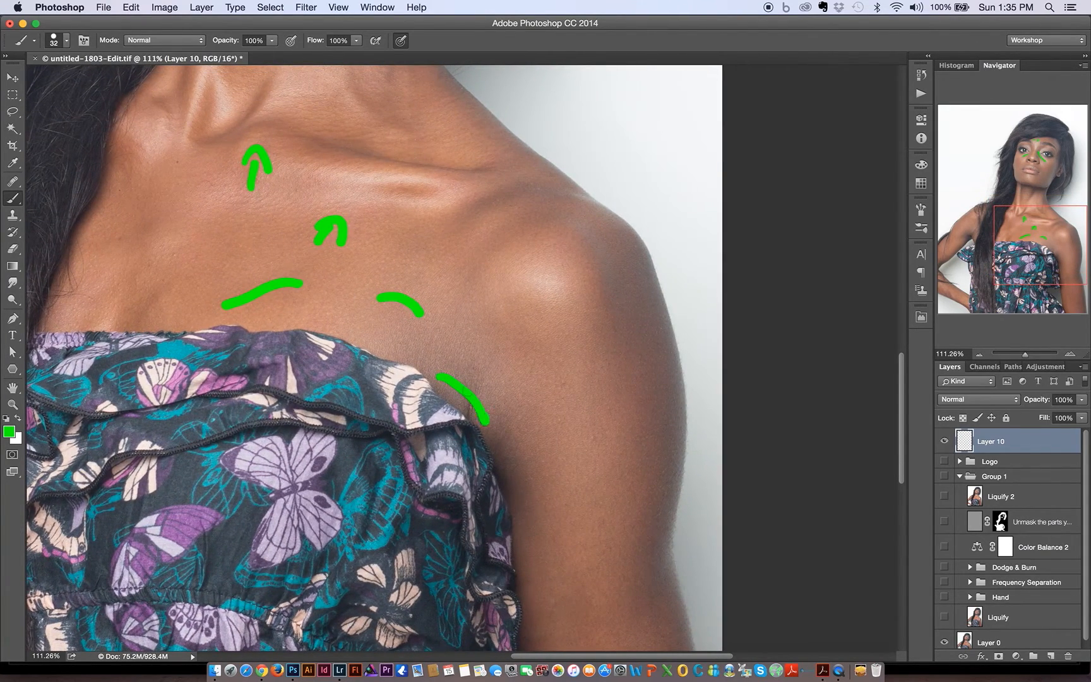
Step: Trace the outer edge of the straight arm in green and add one arrow pointing inward and one pointing outward
drag(360, 358, 319, 343)
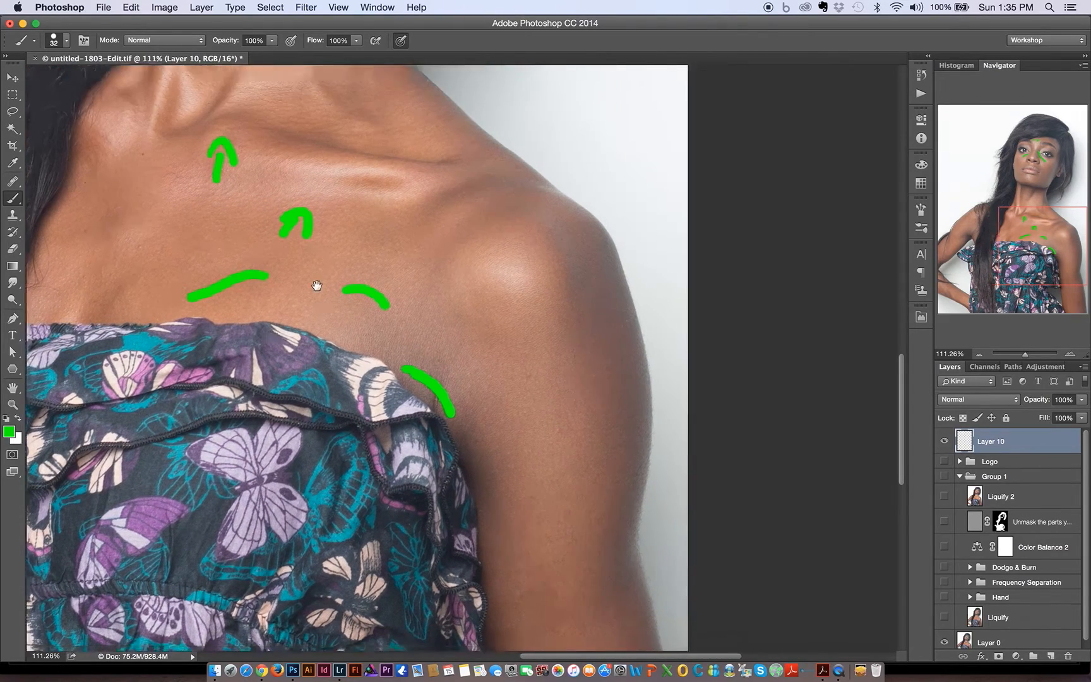
drag(504, 315, 458, 207)
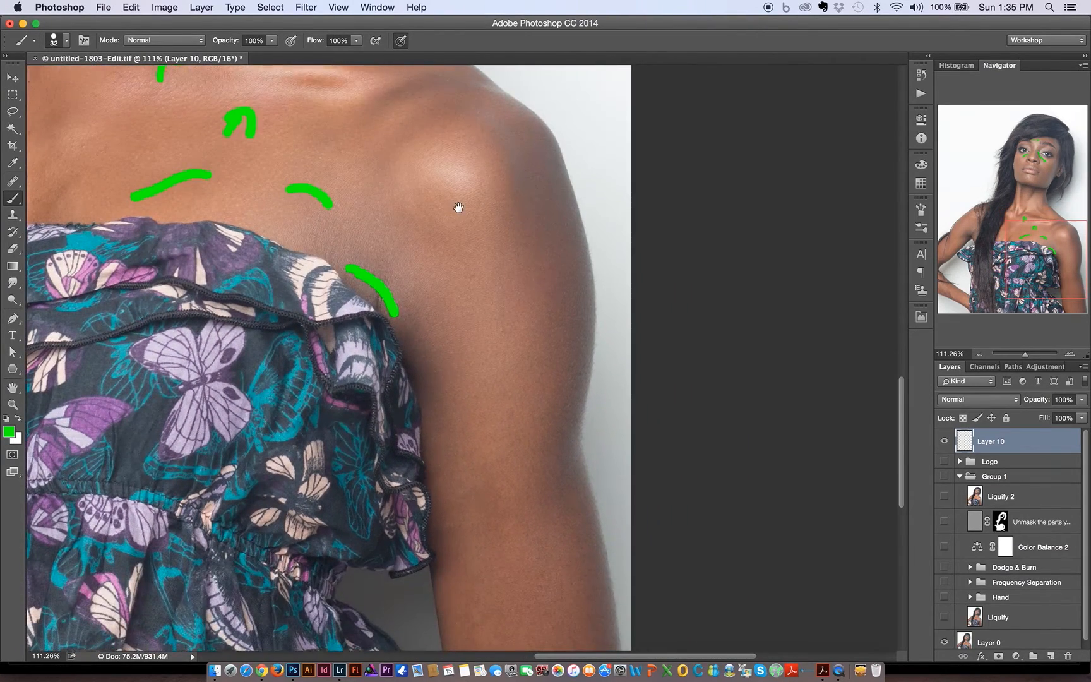
mouse_move(545, 133)
mouse_down()
mouse_move(580, 197)
mouse_move(596, 301)
mouse_move(592, 460)
mouse_up()
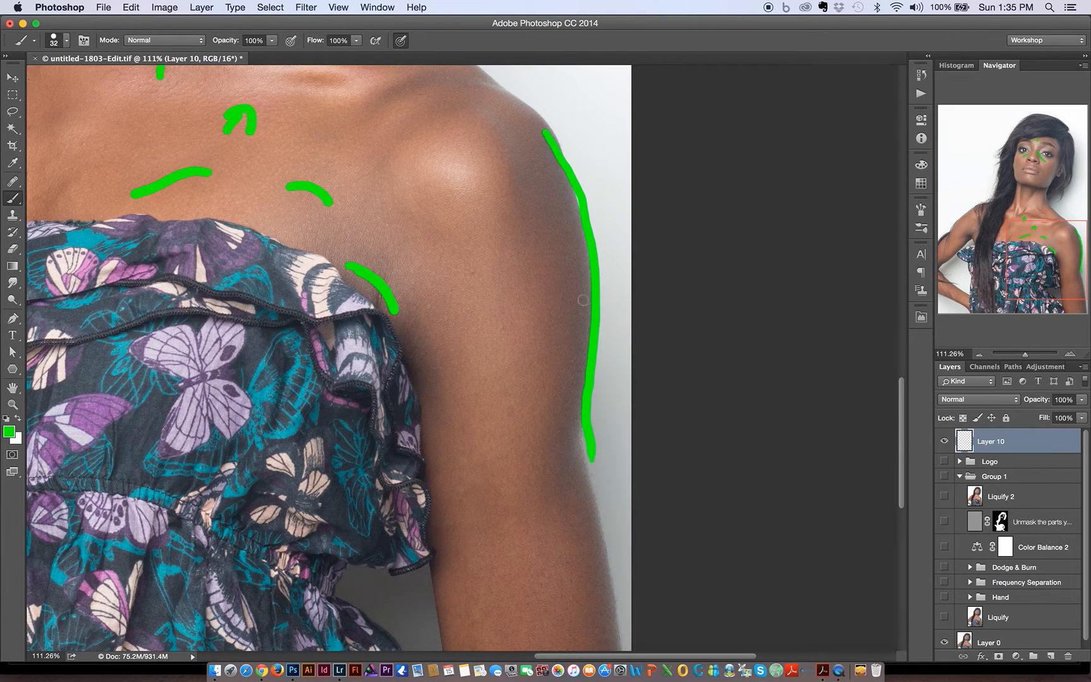
mouse_move(590, 279)
mouse_down()
mouse_move(538, 301)
mouse_move(572, 307)
mouse_up()
mouse_move(544, 431)
mouse_down()
mouse_move(583, 430)
mouse_move(594, 443)
mouse_up()
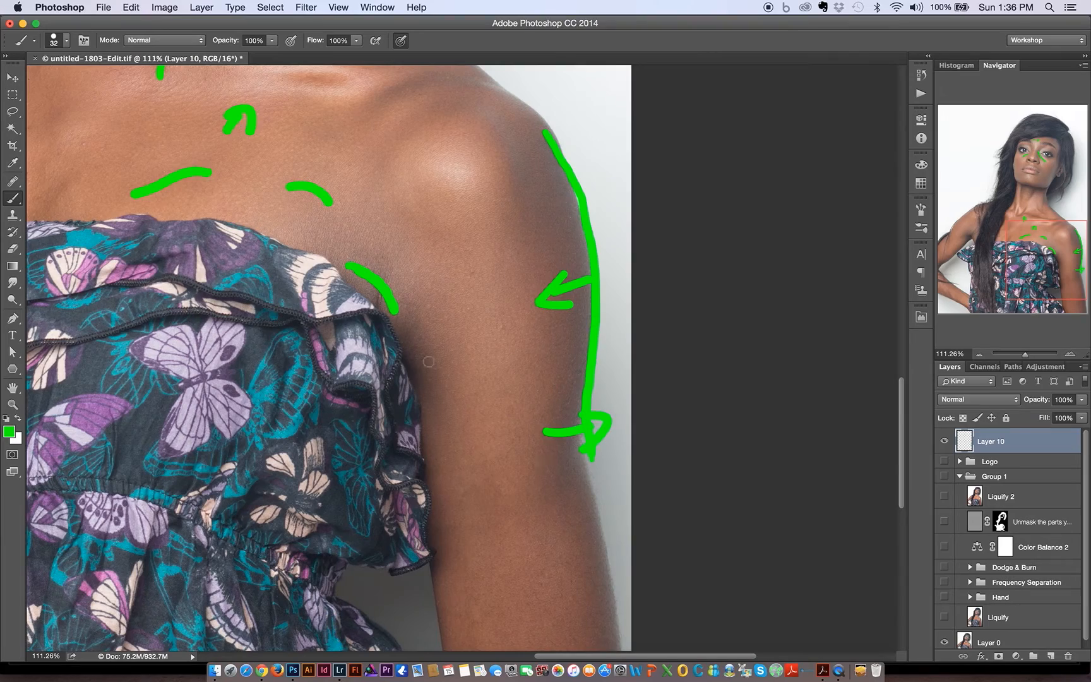
Step: Mark the lower side of the dress beside the straight arm with small green strokes
drag(494, 275, 673, 76)
drag(581, 515, 560, 280)
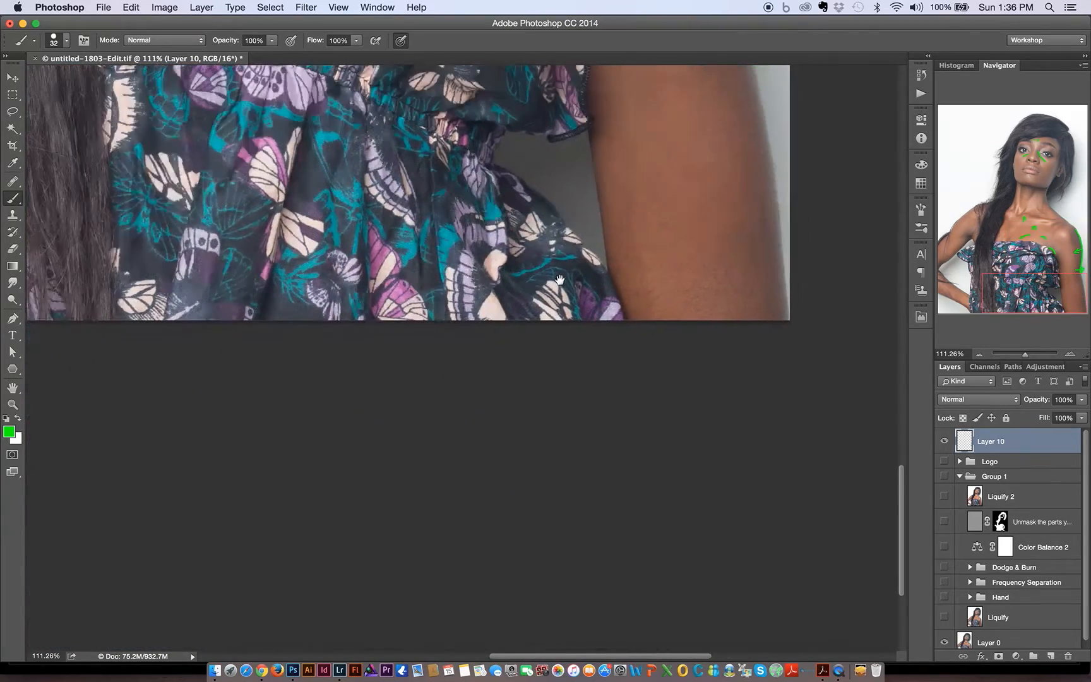
drag(554, 208, 557, 273)
mouse_move(545, 239)
mouse_down()
mouse_move(557, 274)
mouse_move(576, 233)
mouse_up()
Step: Outline the background gap between the bent arm and the dress in green, and mark the stray hair across the forearm
drag(329, 195, 502, 453)
drag(426, 295, 530, 215)
drag(320, 268, 528, 331)
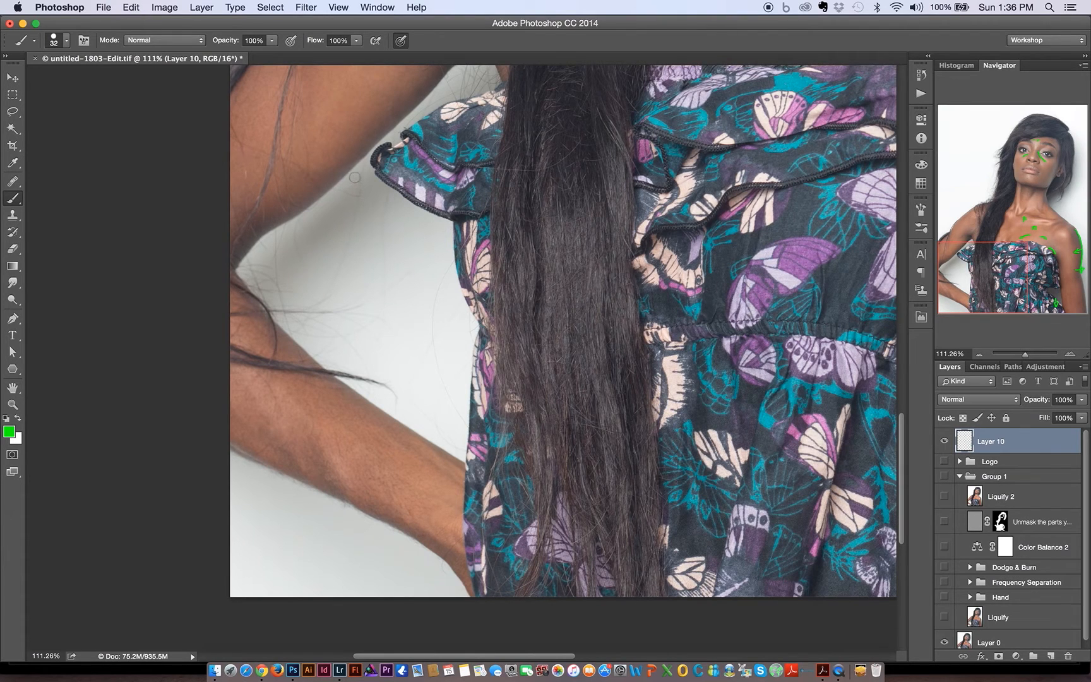
mouse_move(354, 178)
mouse_down()
mouse_move(275, 222)
mouse_move(319, 346)
mouse_move(422, 434)
mouse_move(443, 313)
mouse_up()
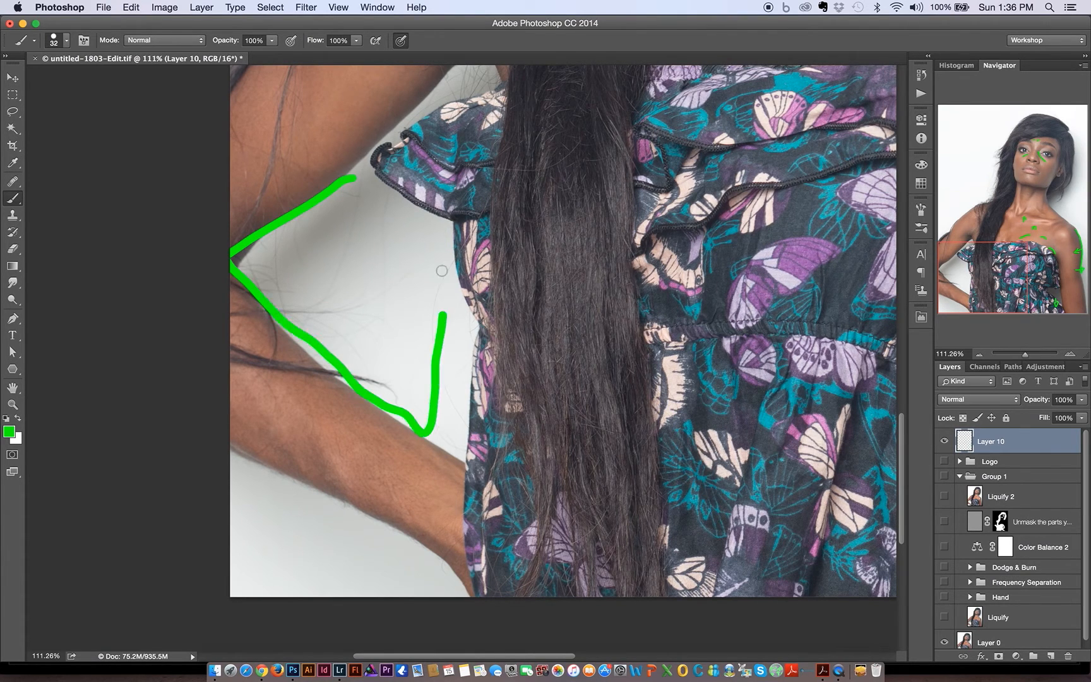
drag(441, 270, 367, 210)
drag(221, 329, 291, 357)
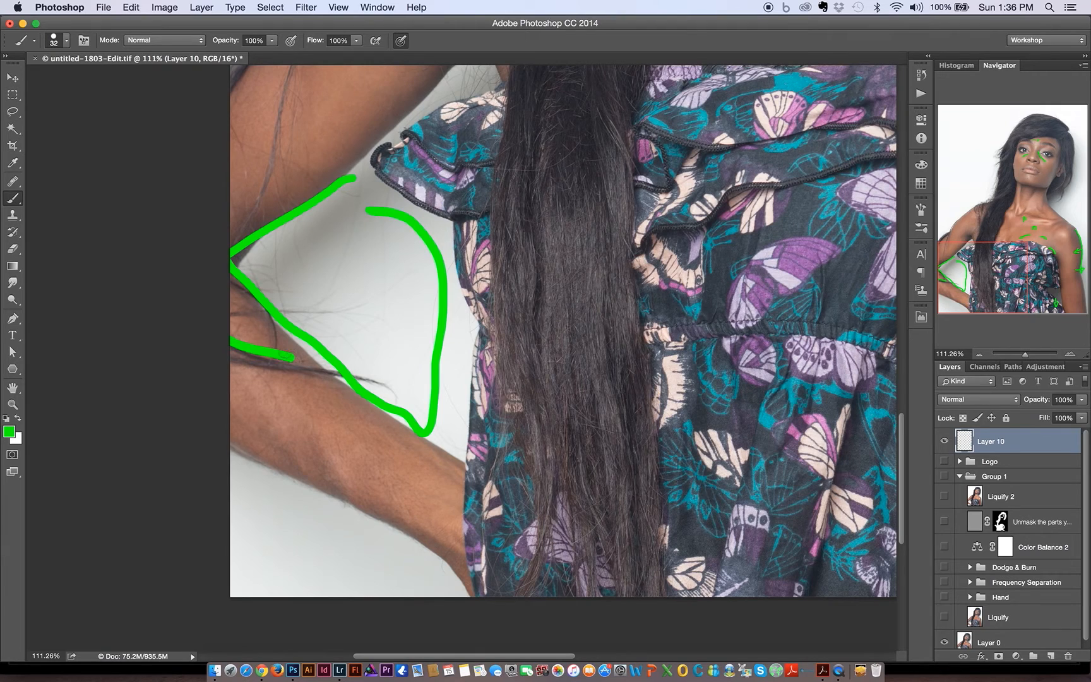
drag(243, 315, 349, 378)
Step: Draw a green arrow down the outer side of the bent upper arm and another along the loose hair behind it
drag(326, 242, 305, 422)
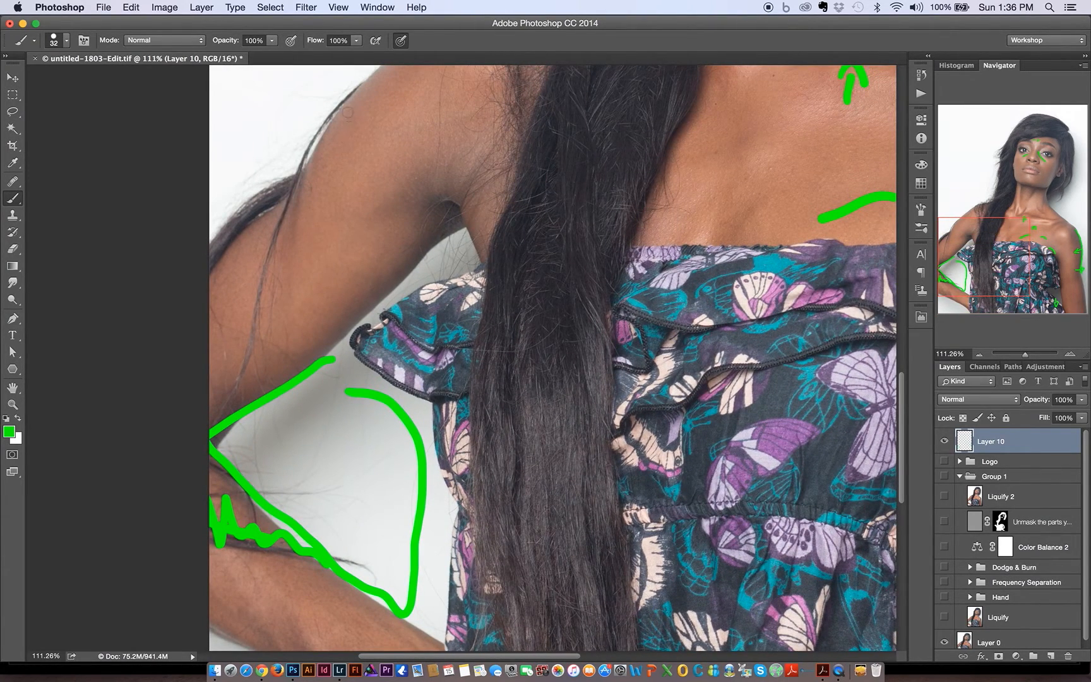
mouse_move(347, 112)
mouse_down()
mouse_move(299, 156)
mouse_move(247, 368)
mouse_up()
drag(234, 327, 246, 368)
drag(272, 334, 247, 367)
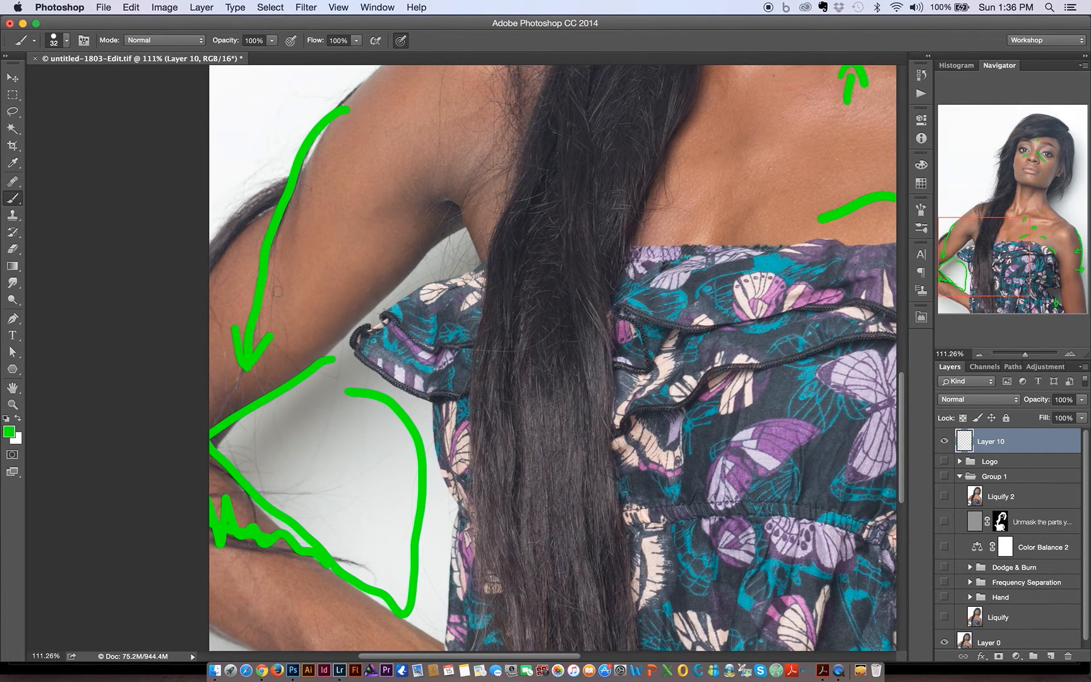
drag(287, 226, 266, 308)
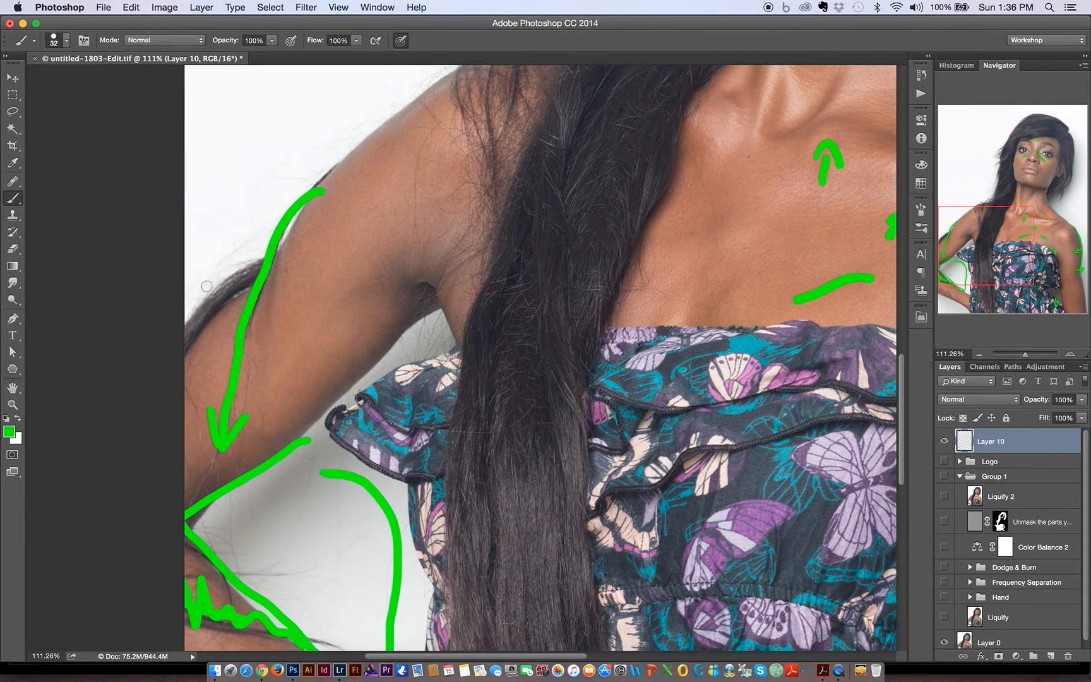
drag(258, 272, 190, 325)
drag(210, 283, 196, 344)
Step: Delete Layer 10 with all the green retouching marks
scroll(339, 267, up, 10)
scroll(338, 267, right, 7)
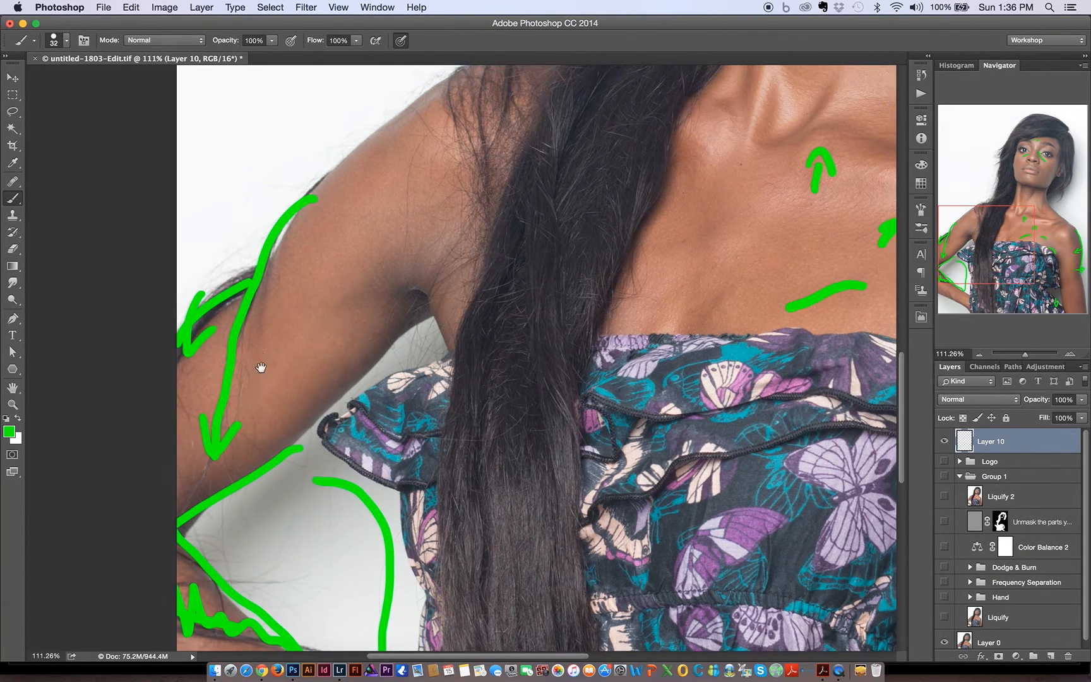
scroll(321, 268, up, 5)
scroll(321, 268, right, 6)
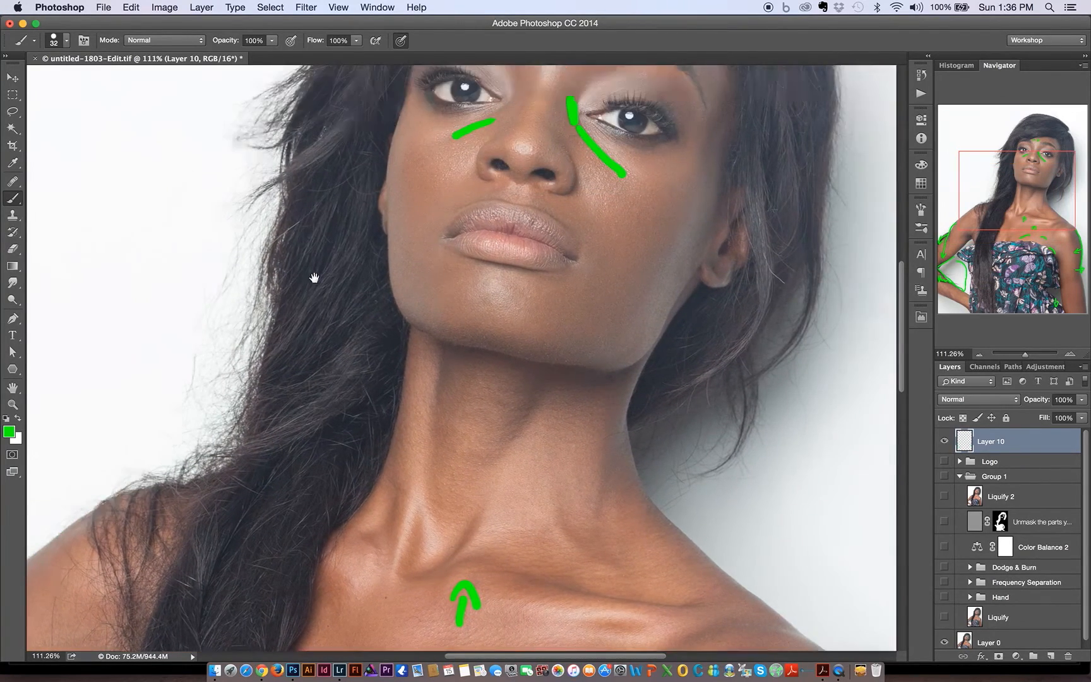
key(z)
drag(292, 276, 261, 282)
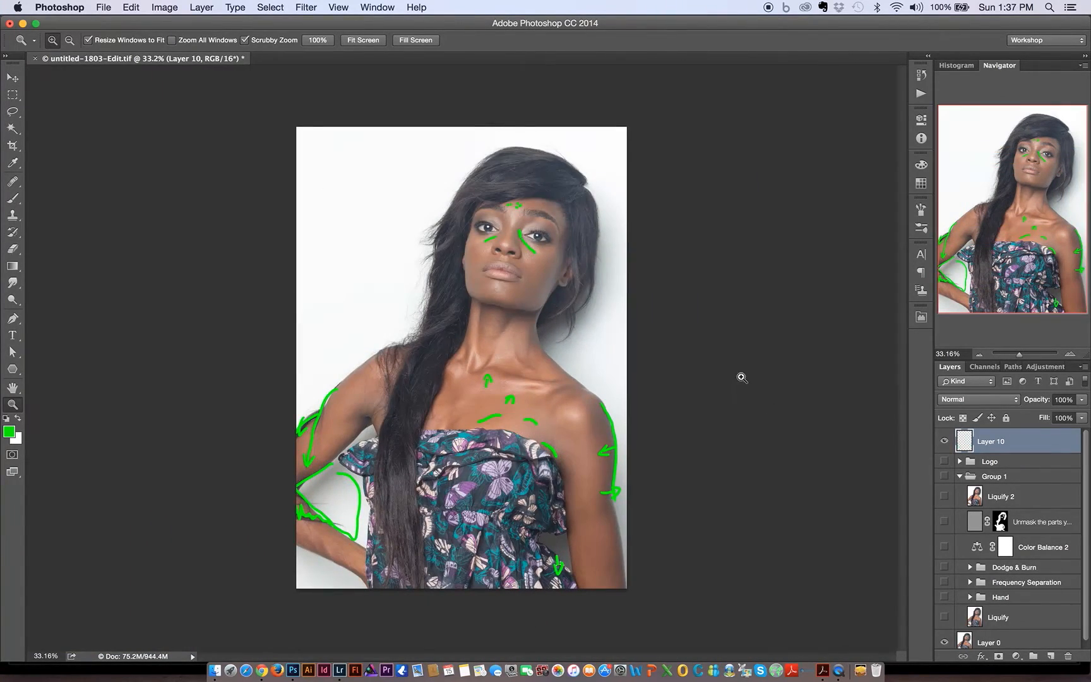
key(BackSpace)
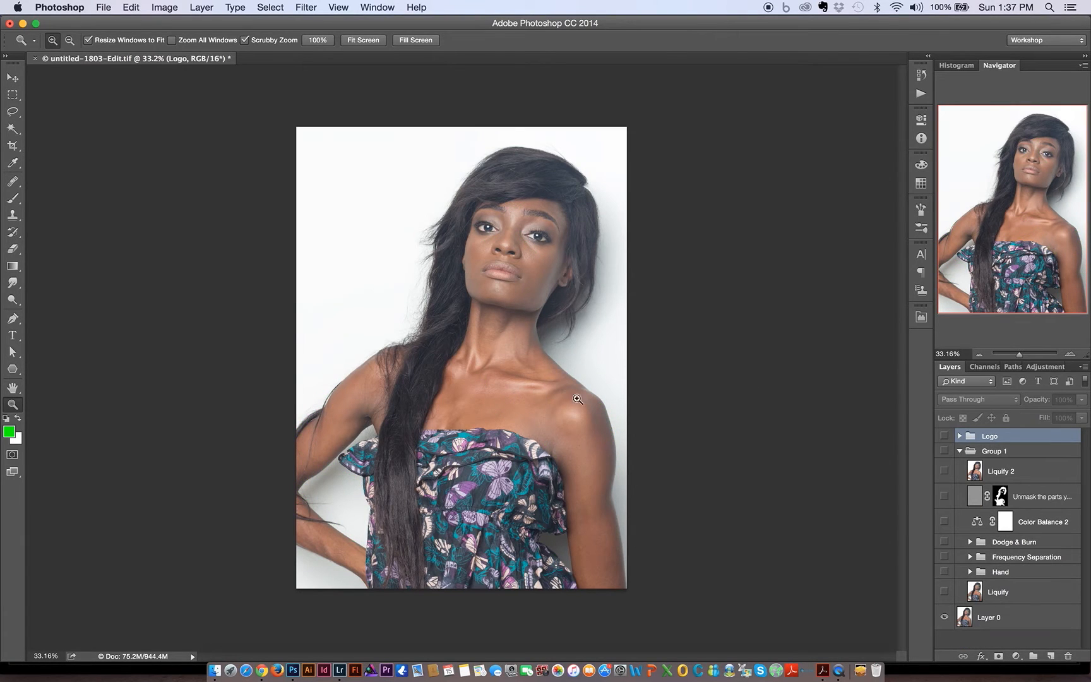
Step: Show Group 1 with its Liquify layer and make the Liquify layer active
click(945, 593)
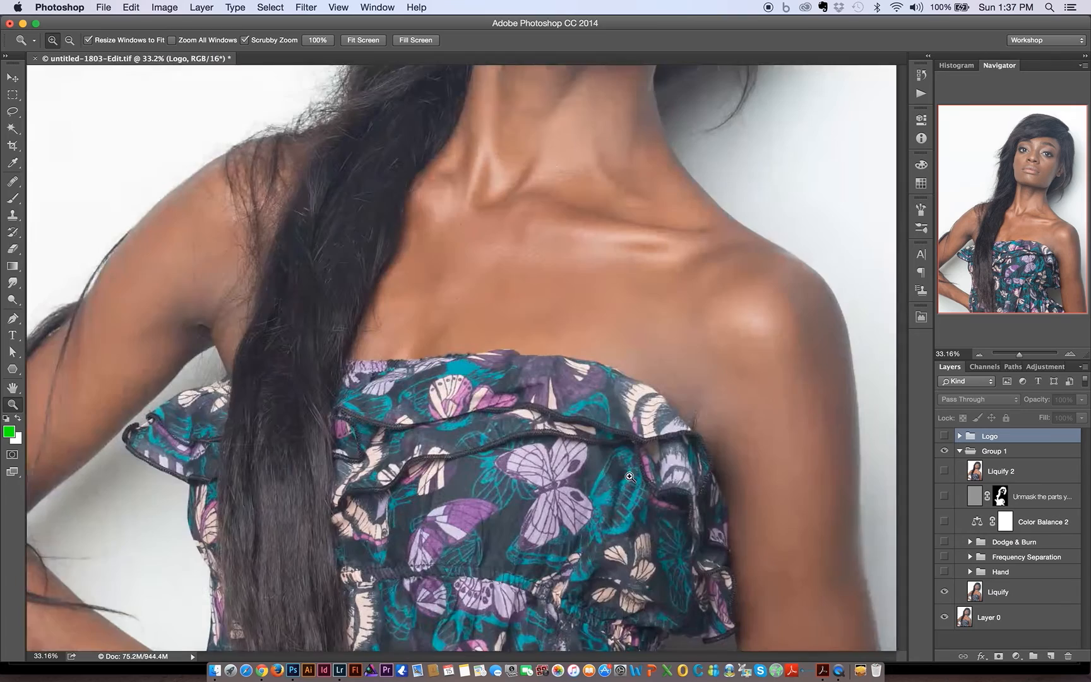
drag(630, 477, 547, 348)
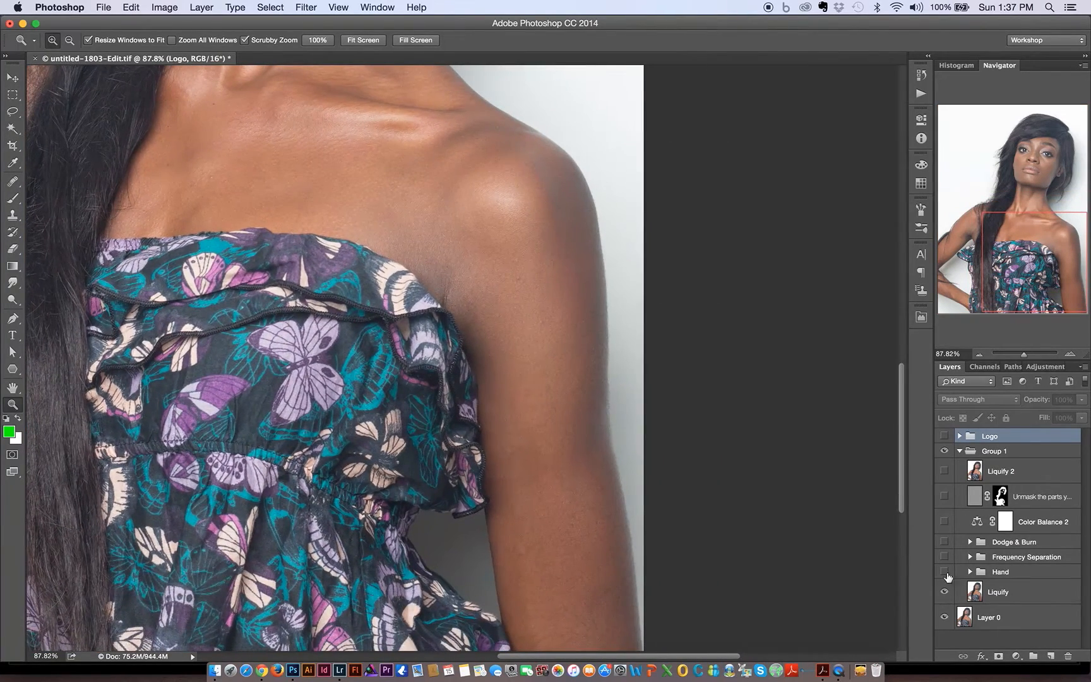
click(1004, 594)
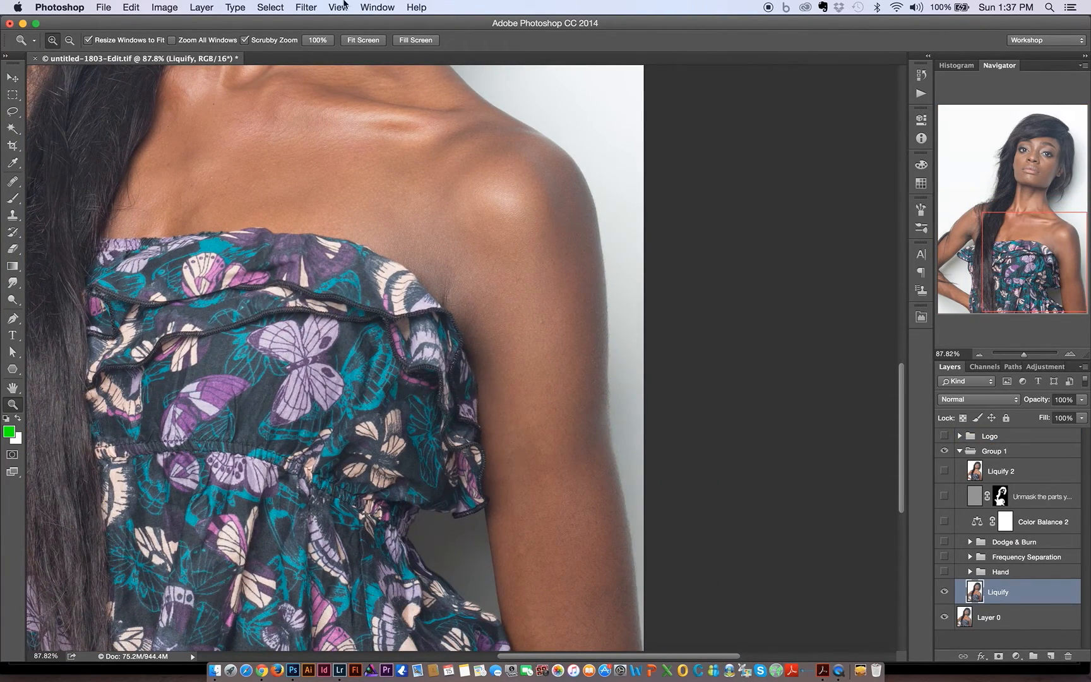
Step: Open the Liquify filter on the active layer to view its tools and brush options, then close it without changes
click(307, 7)
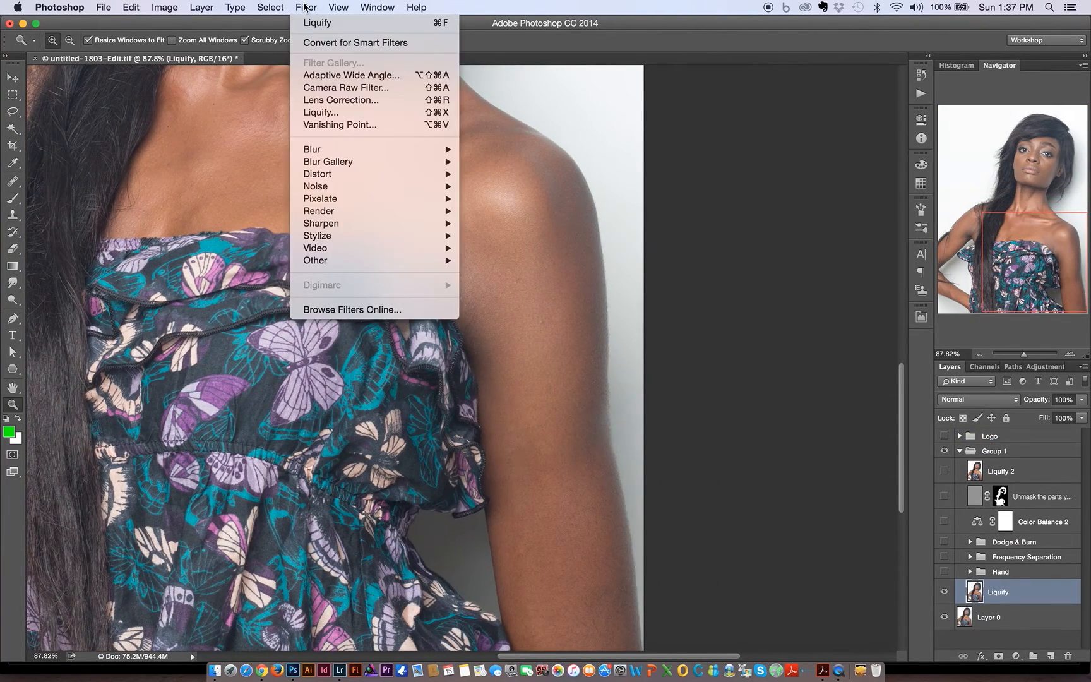
click(316, 113)
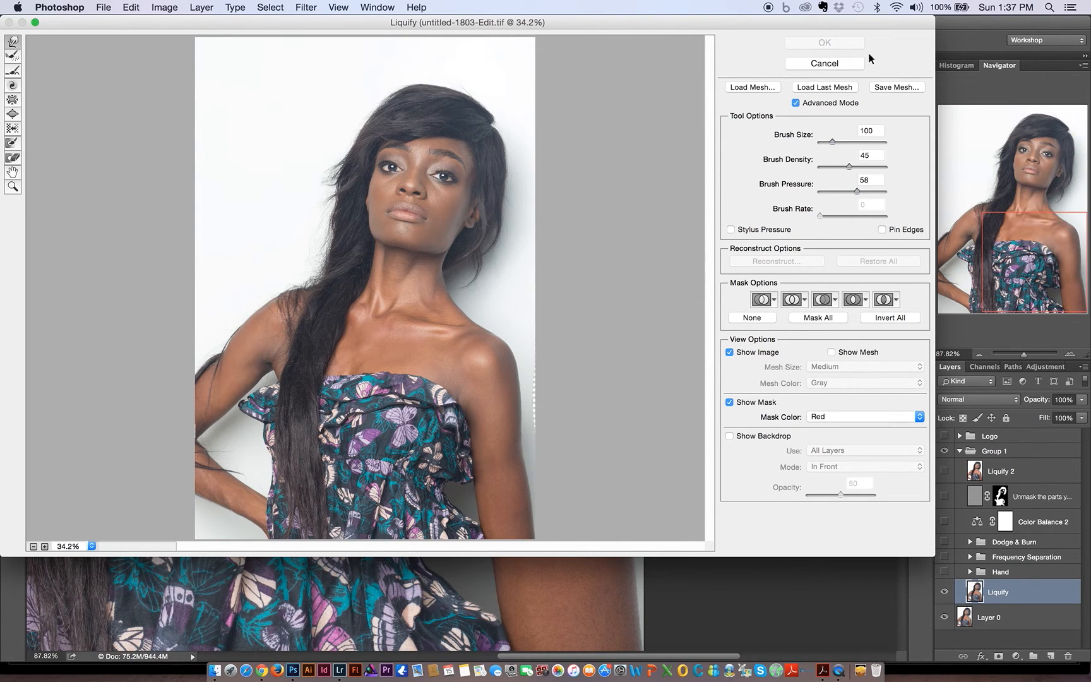
click(825, 63)
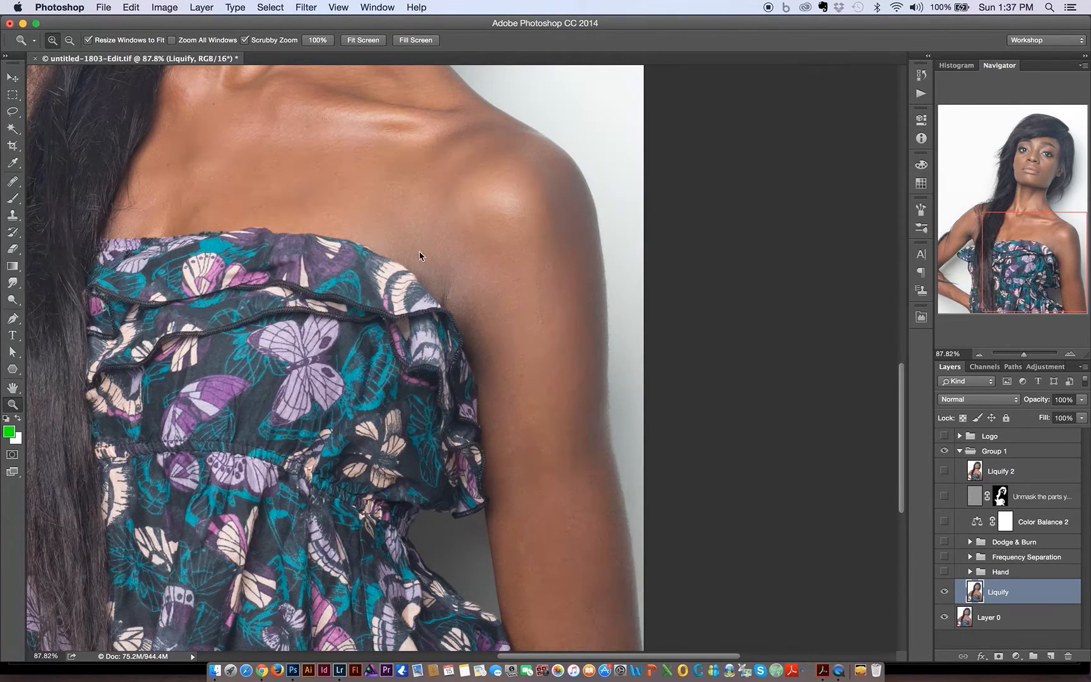
Step: Toggle the Liquify layer's visibility to compare the straight arm's contour before and after the reshaping
click(944, 591)
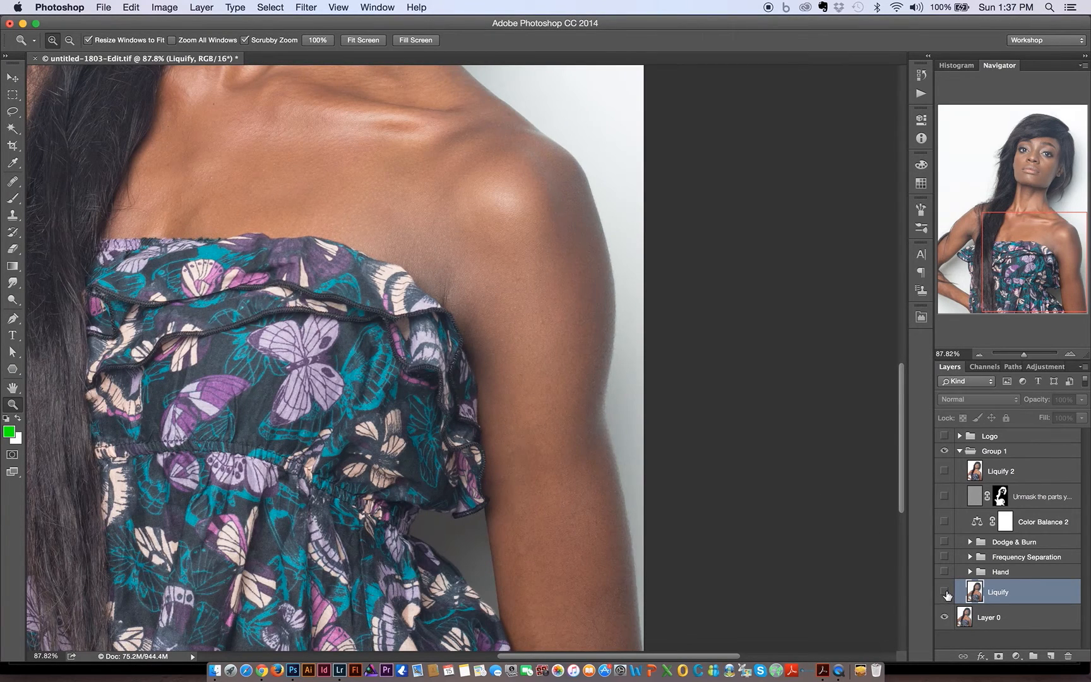
click(944, 592)
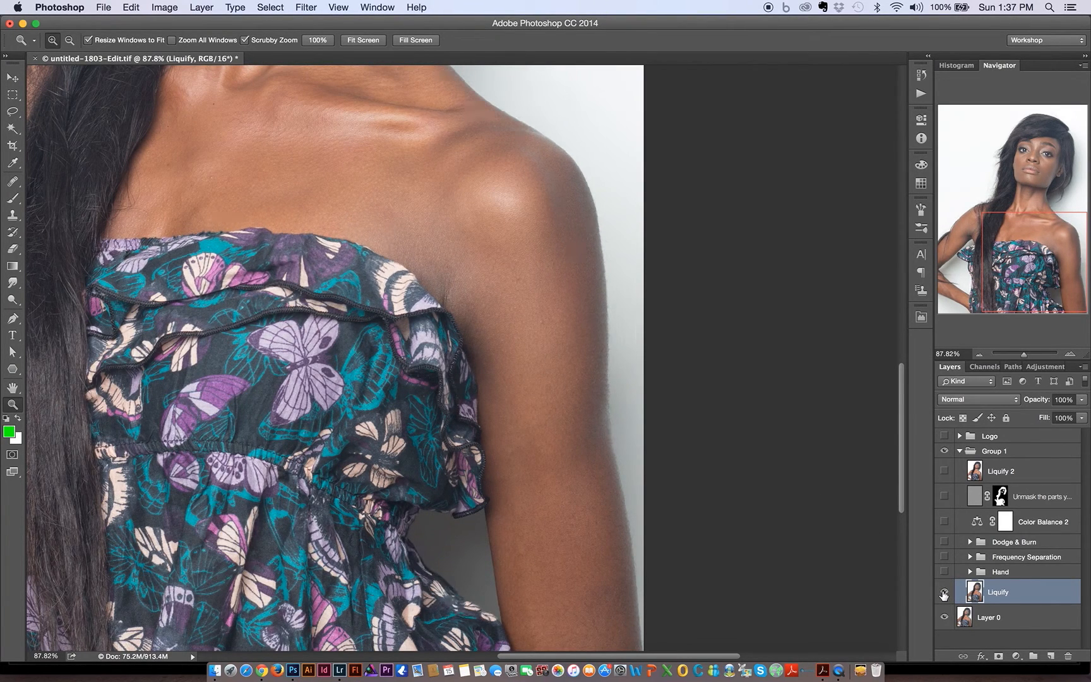
click(944, 592)
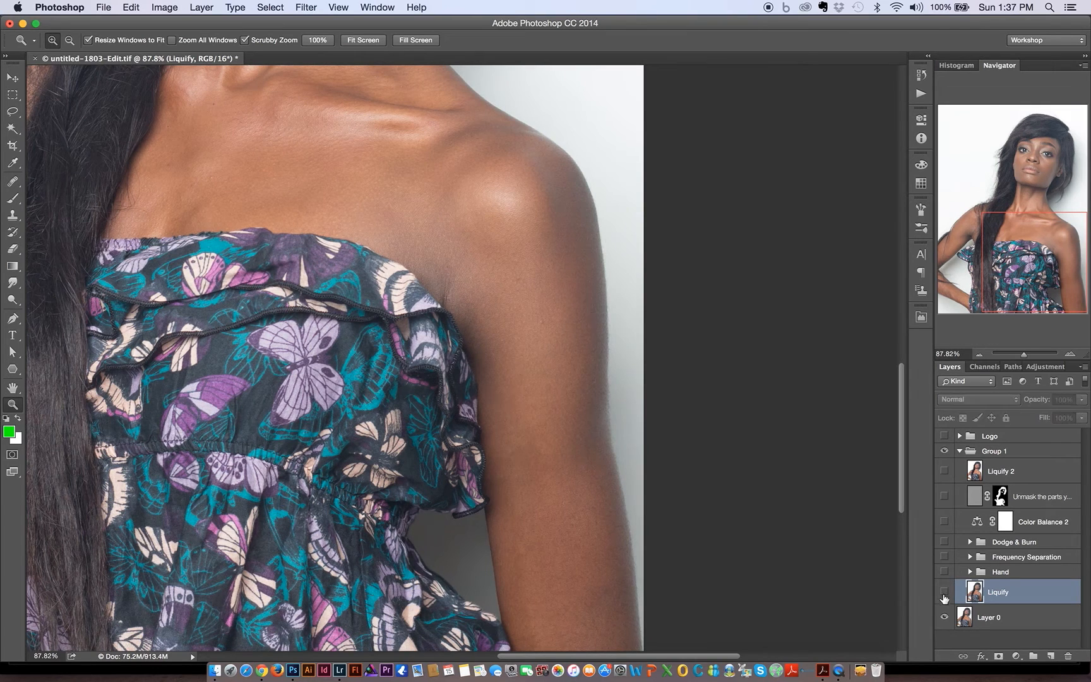
click(944, 592)
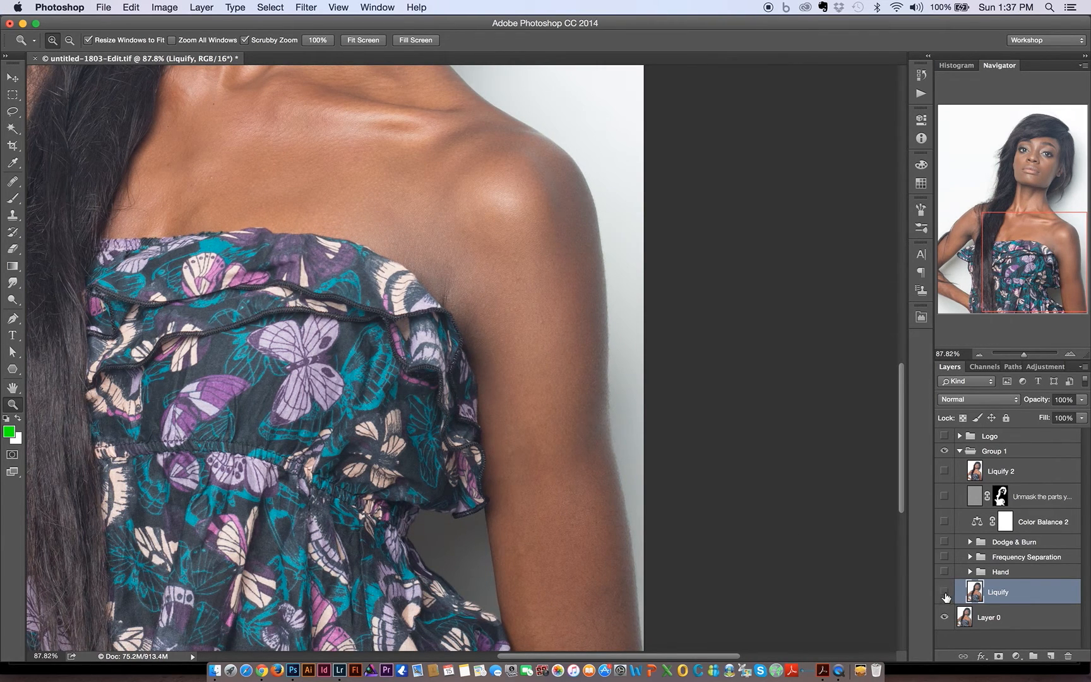
click(944, 592)
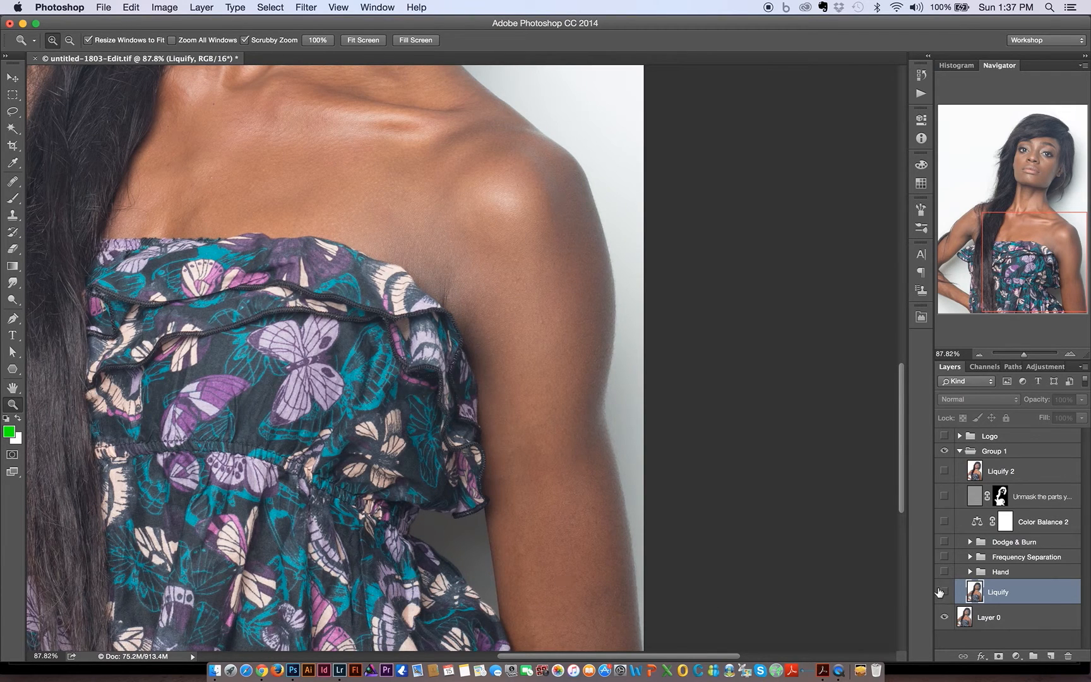
click(944, 592)
Step: Compare the dress neckline and the shoulder of the straight arm with the Liquify layer hidden and shown
drag(386, 316, 477, 360)
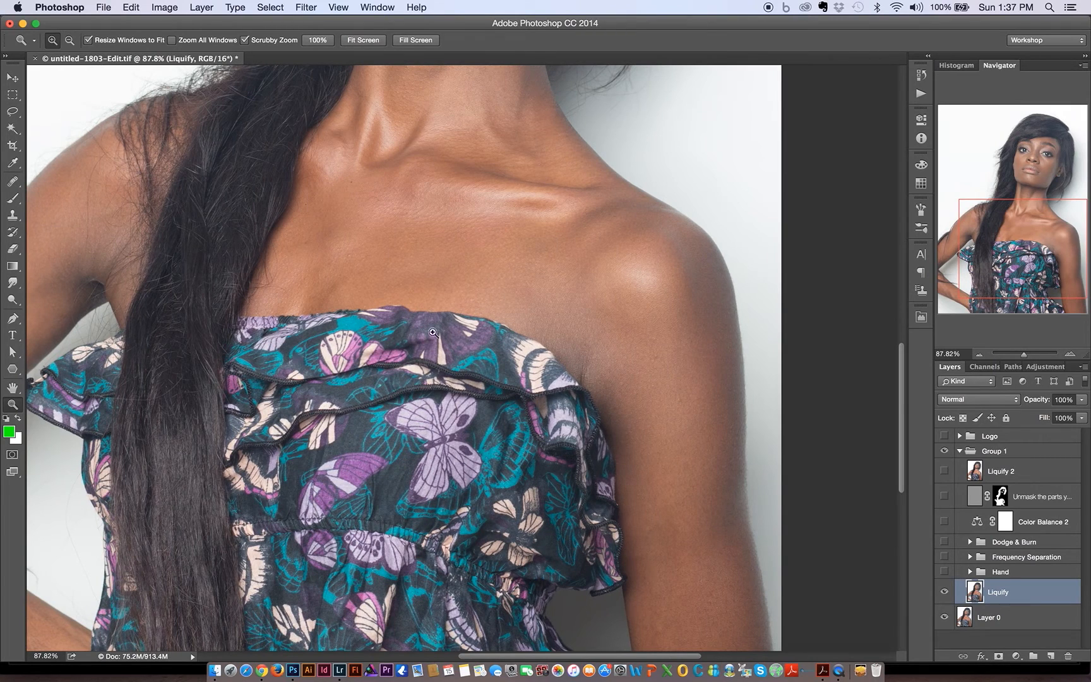
click(944, 592)
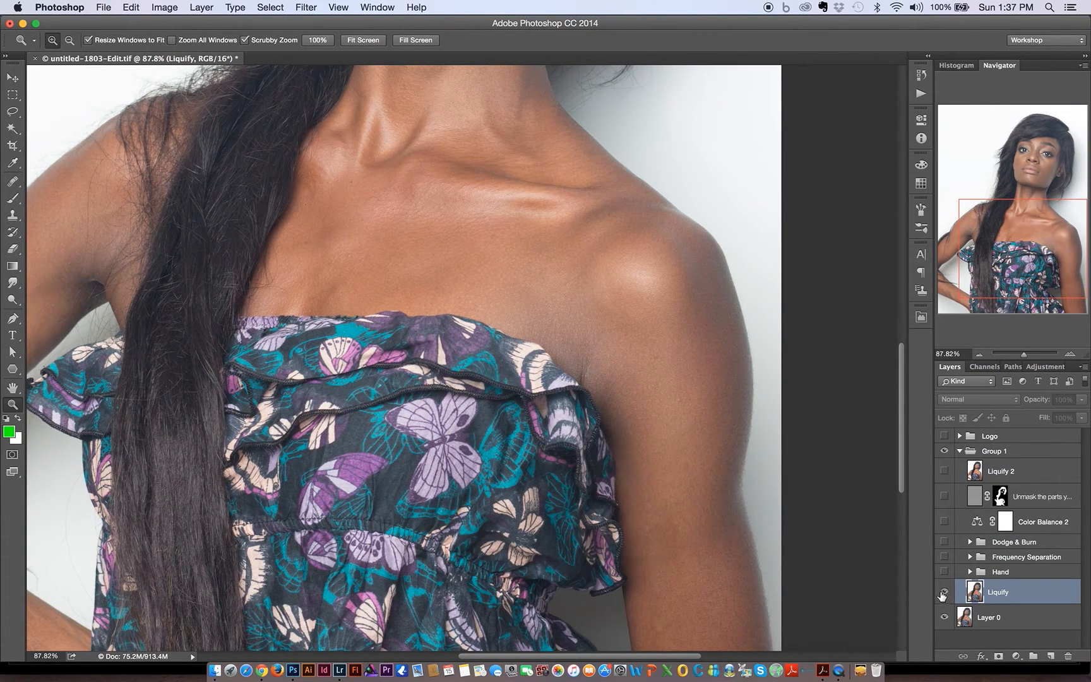
click(944, 593)
scroll(606, 265, up, 5)
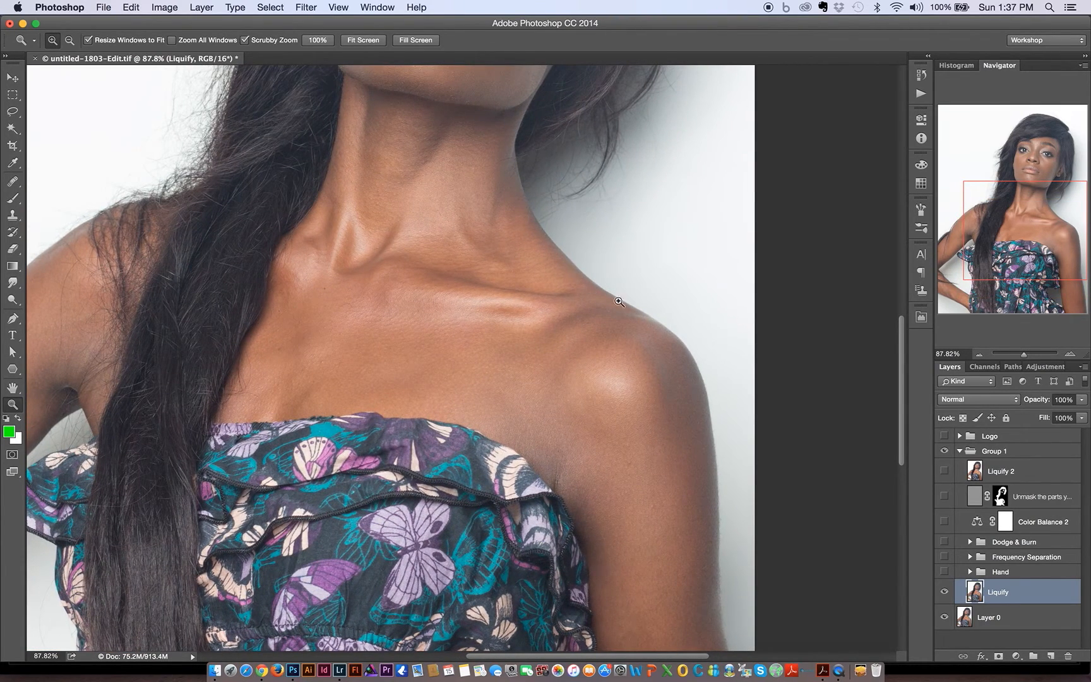
click(945, 592)
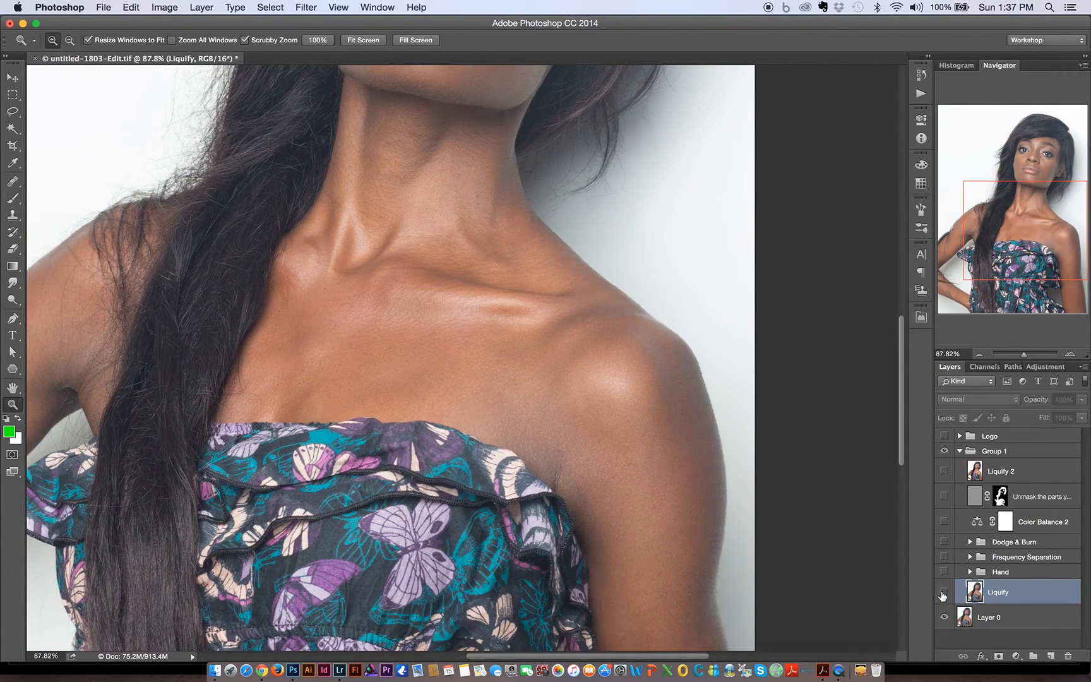
click(943, 595)
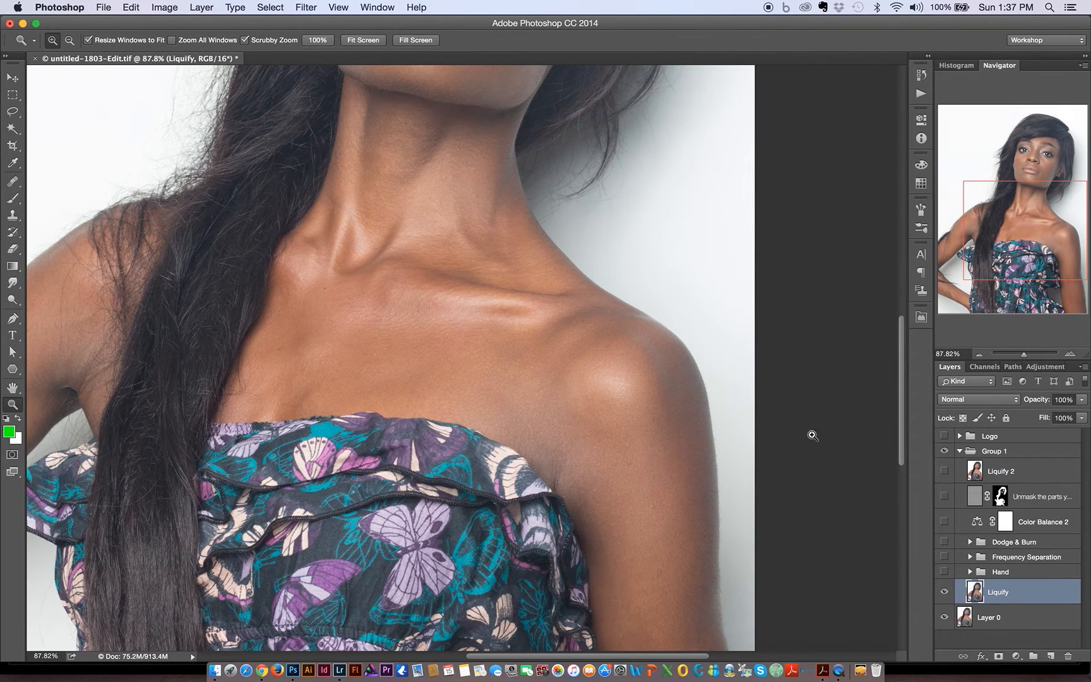
Step: Compare the bent arm and the adjoining side of the dress with and without the Liquify layer, leaving the layer shown
drag(365, 312, 457, 326)
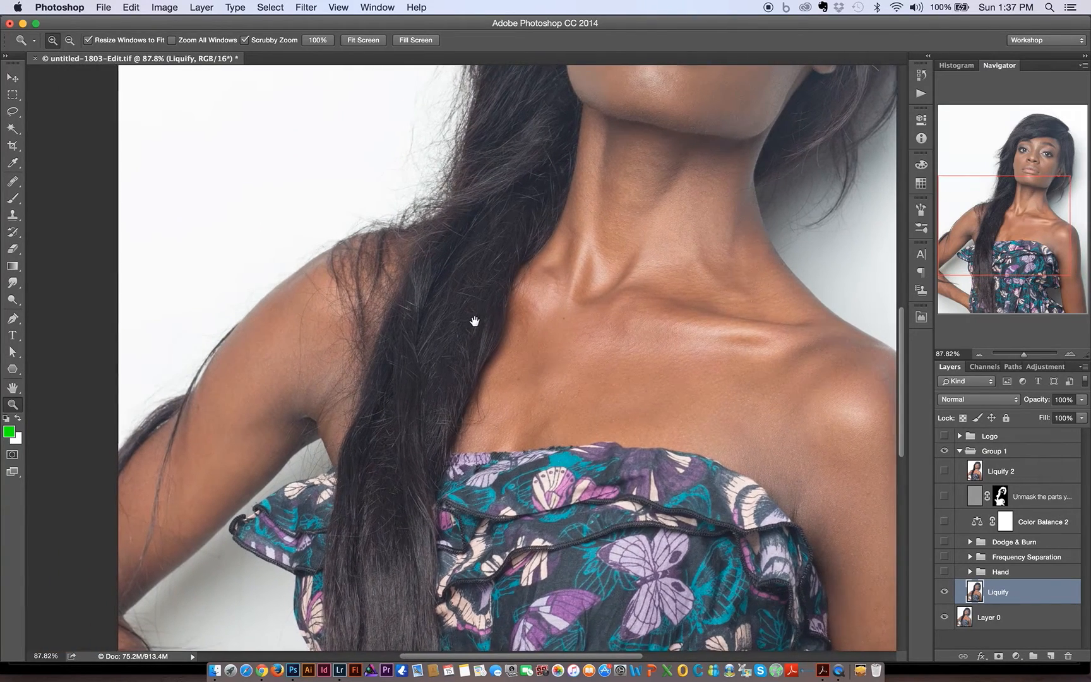
drag(474, 322, 530, 255)
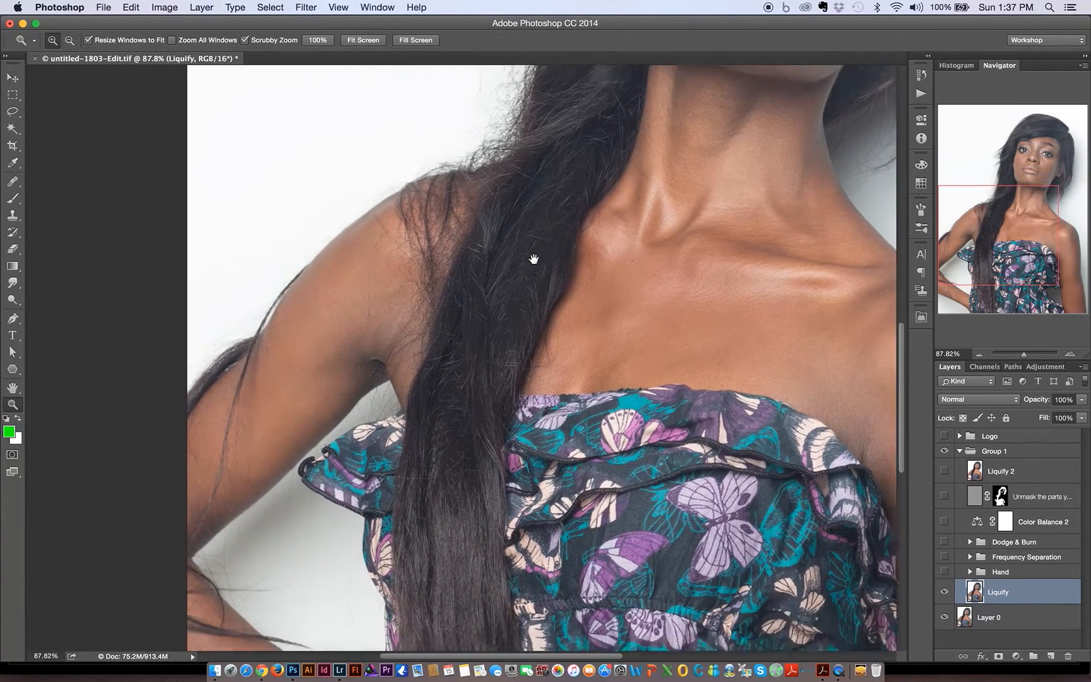
click(943, 594)
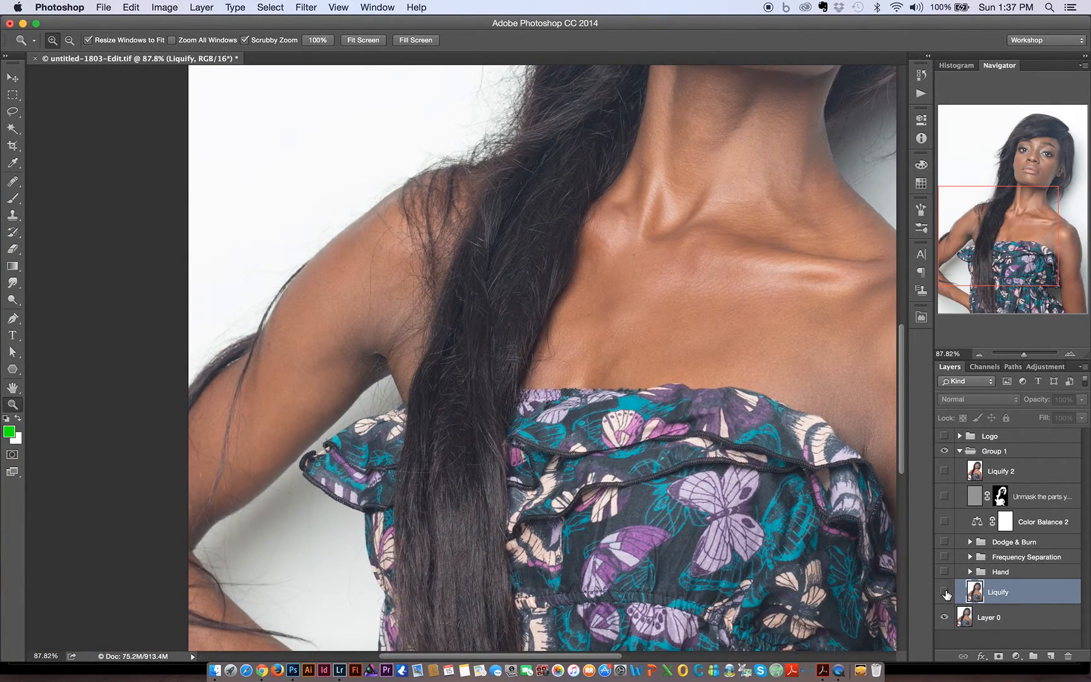
drag(426, 426, 433, 360)
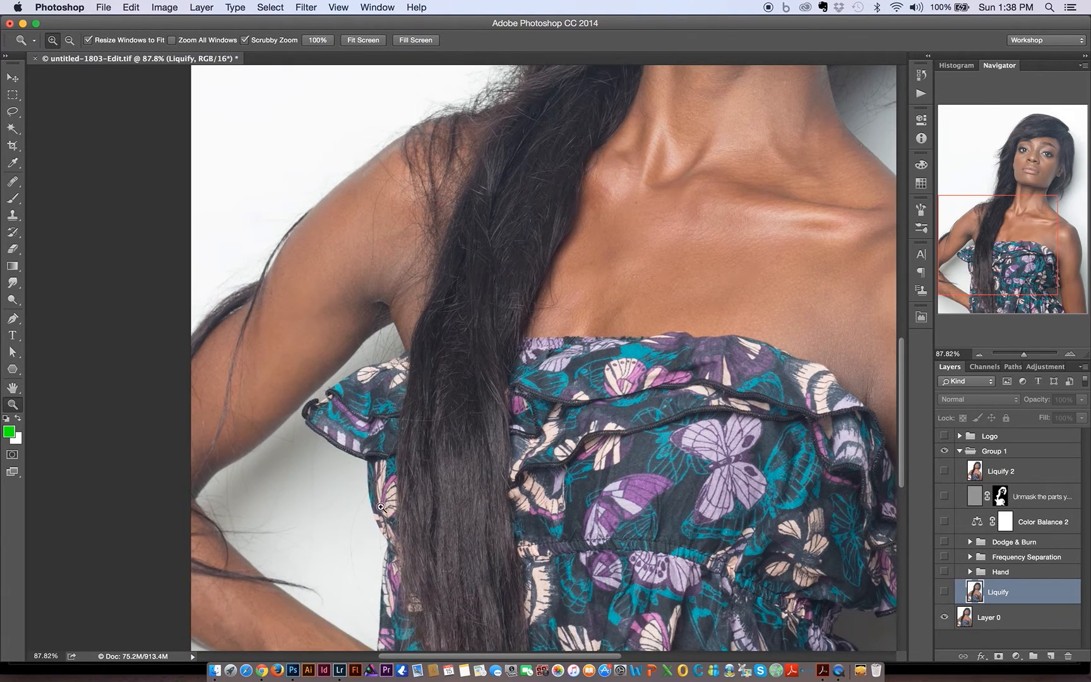
click(944, 593)
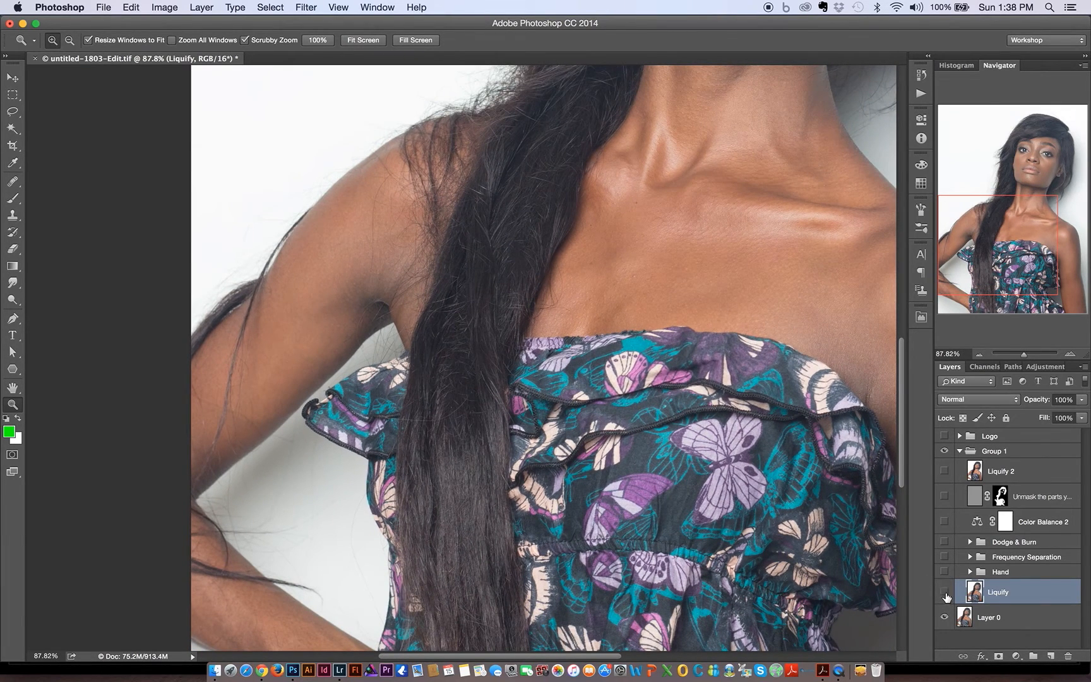
click(943, 593)
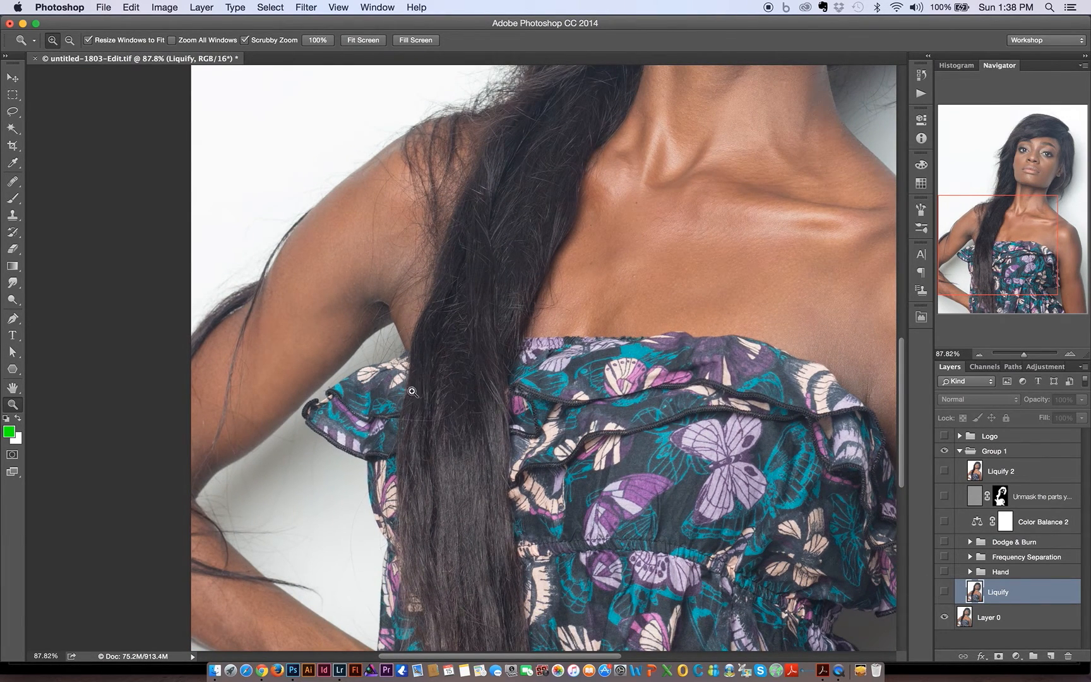
click(944, 593)
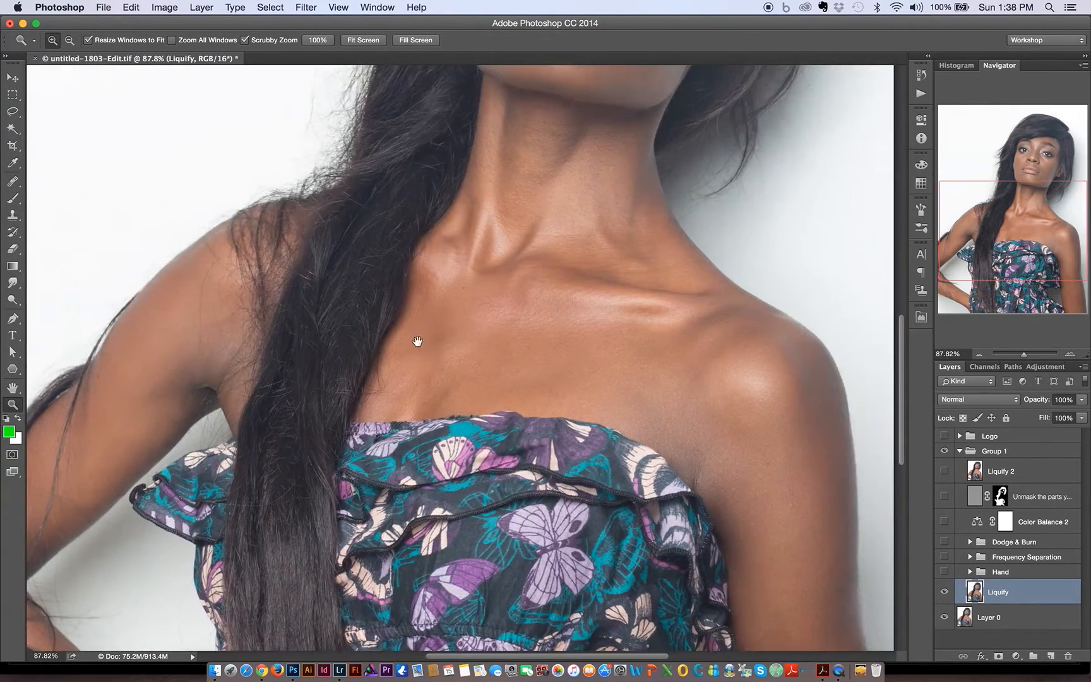
Step: Expand the Hand layer group to list the layers it contains
drag(416, 343, 688, 85)
drag(467, 269, 460, 269)
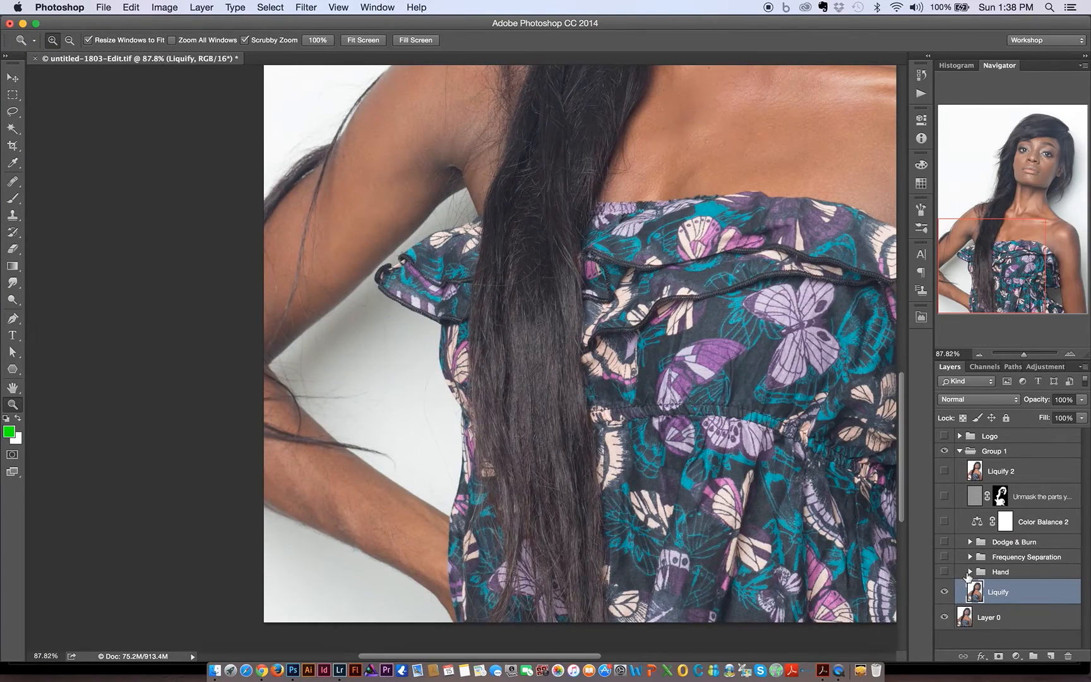
click(970, 572)
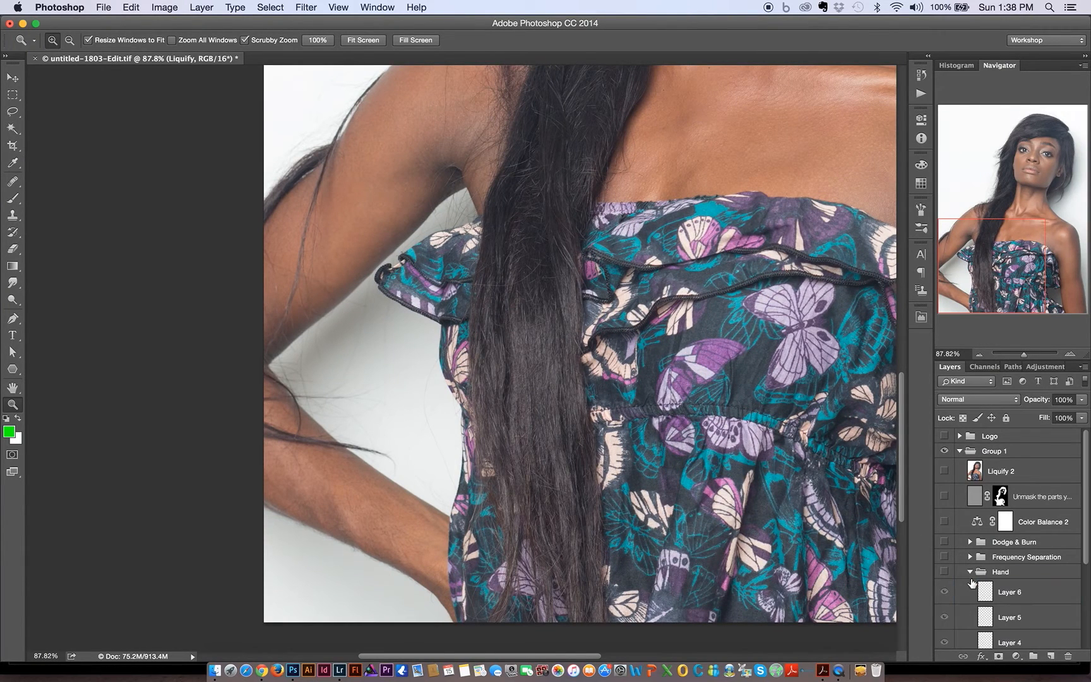
Step: Turn on the Hand group and hide all six layers inside it, from Layer 6 down to Layer 1
drag(1084, 508, 1084, 573)
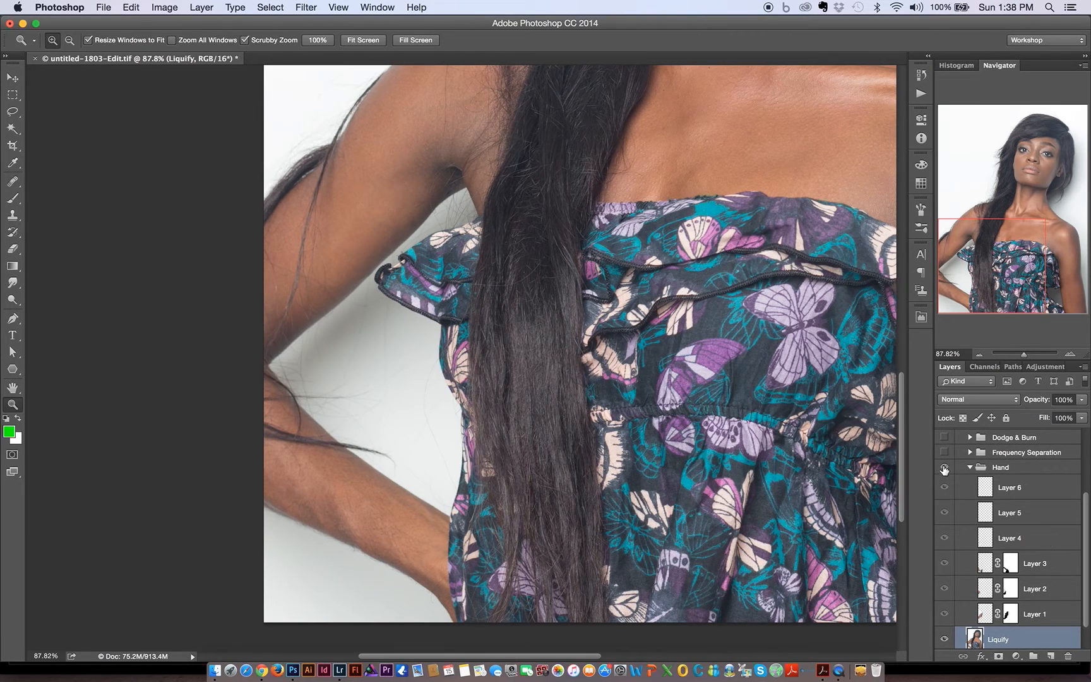
click(945, 467)
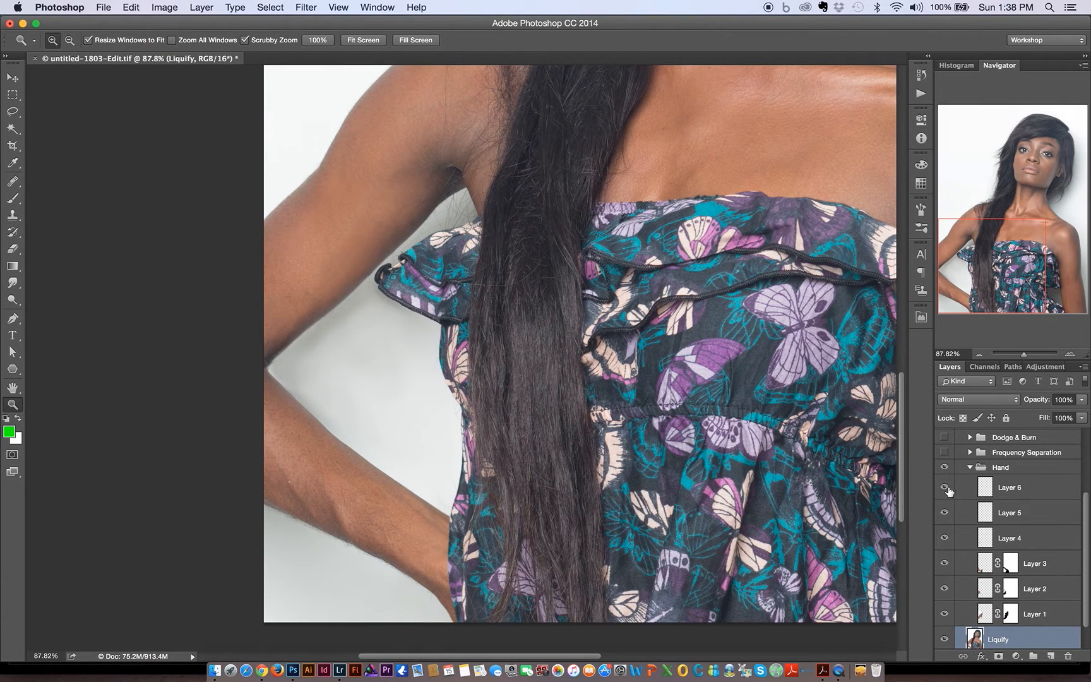
drag(944, 488, 944, 583)
click(944, 614)
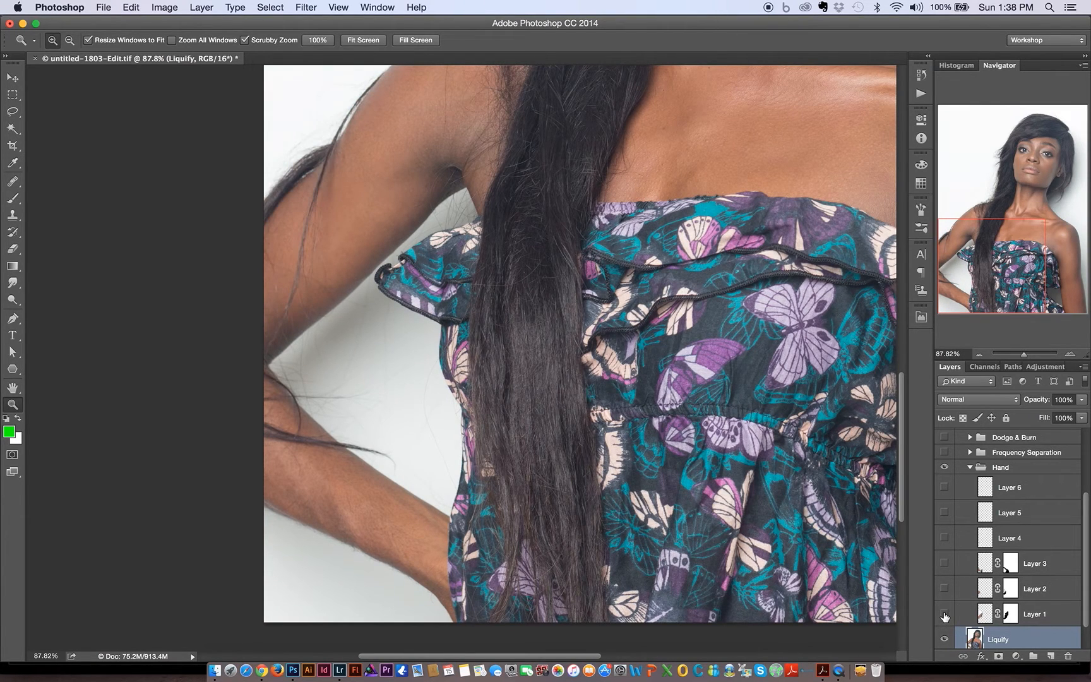
Step: View Layer 1's mask on its own to examine the painted areas, and return to the normal image view
alt+click(1009, 615)
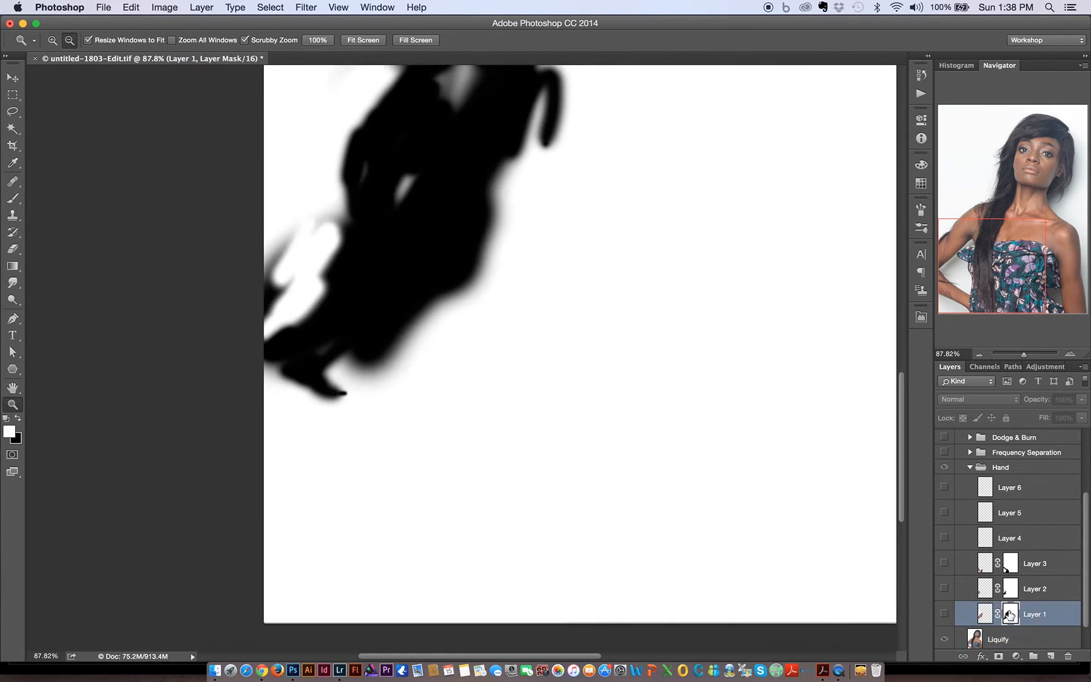
drag(439, 309, 423, 367)
drag(446, 216, 392, 251)
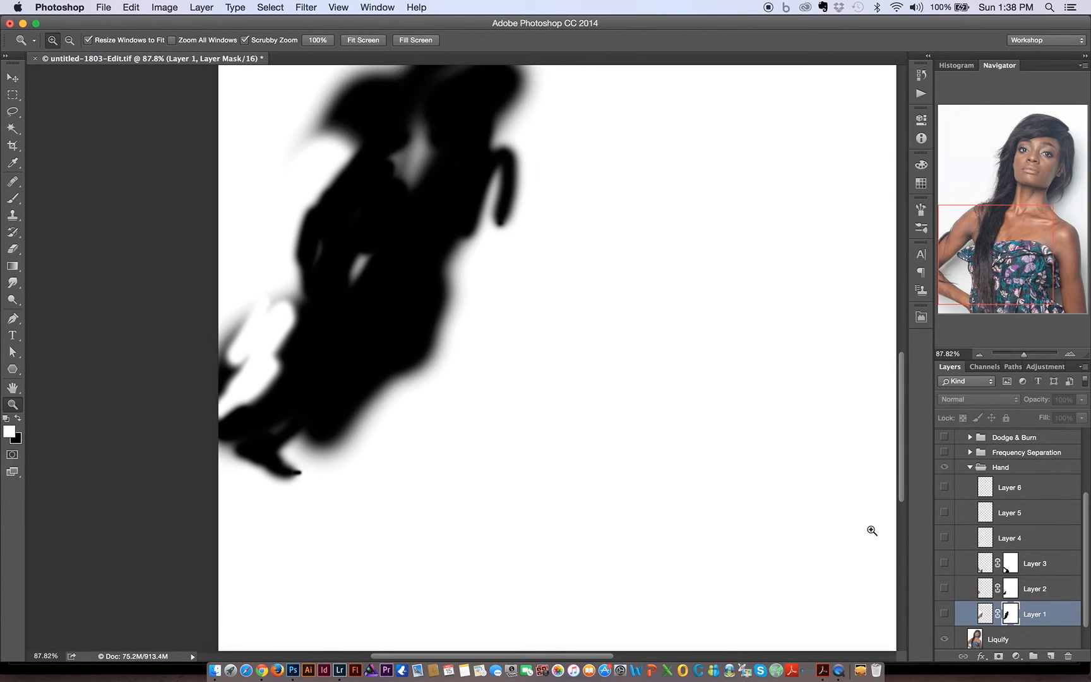
alt+click(1008, 620)
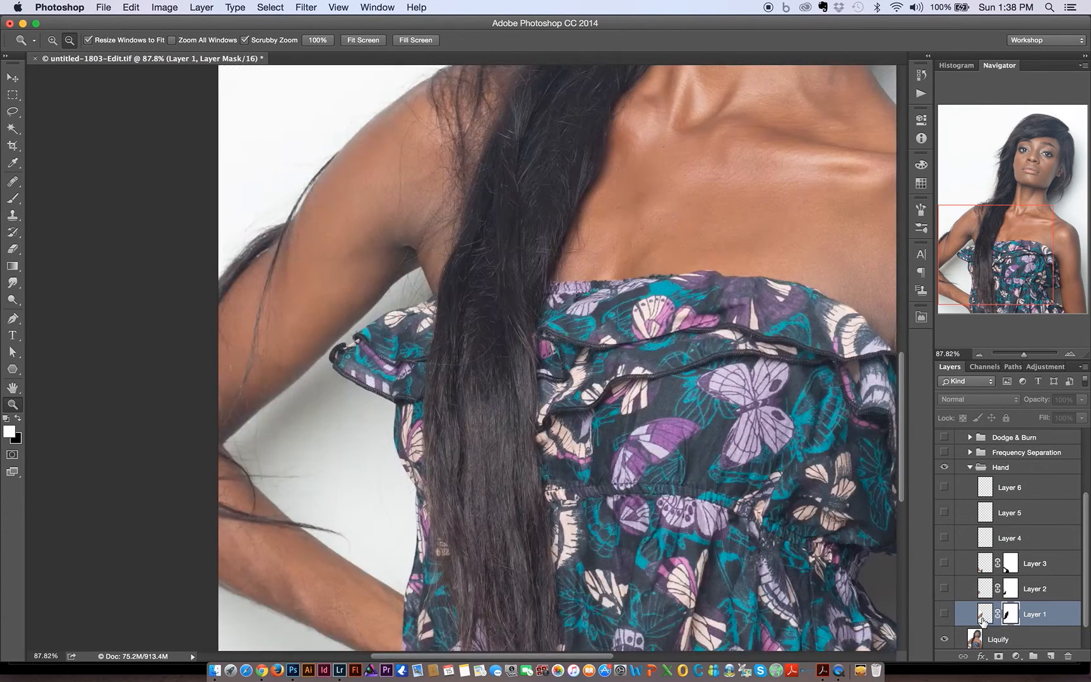
Step: Show Layer 1 with its mask disabled, and try moving the copied arm patch over the dress before undoing the move
shift+click(1008, 616)
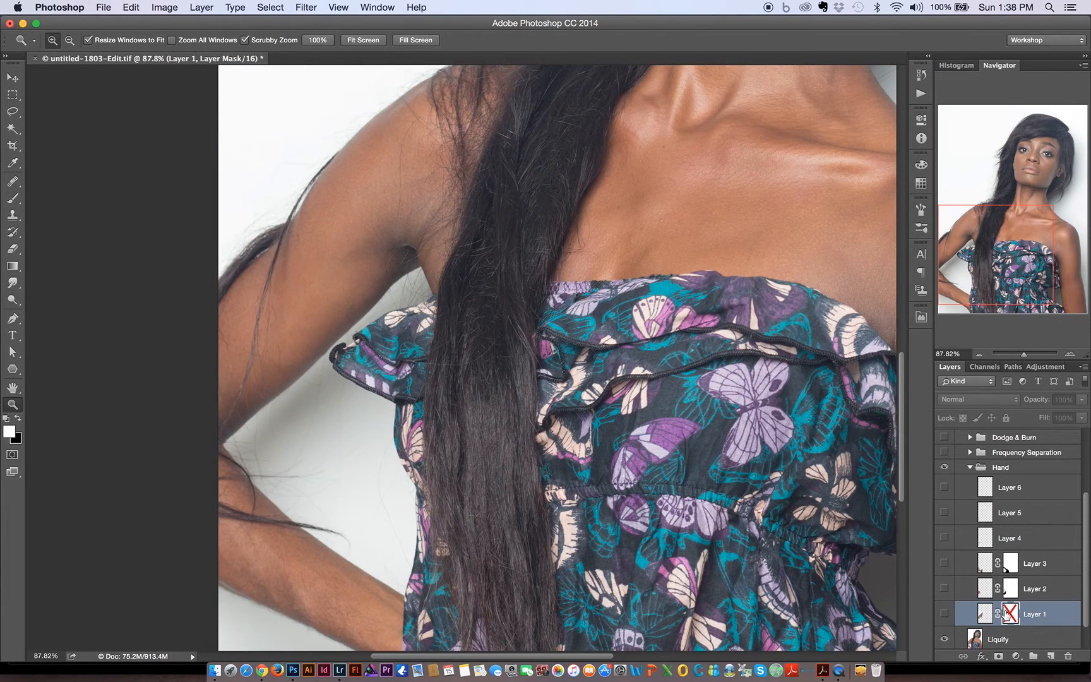
click(944, 614)
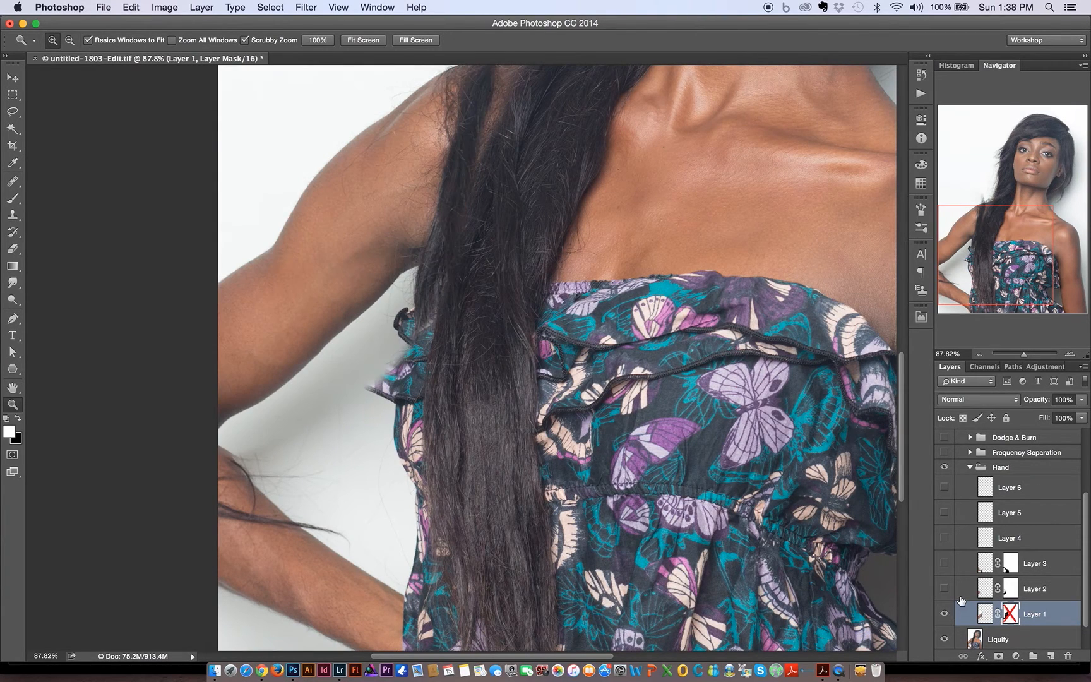
key(v)
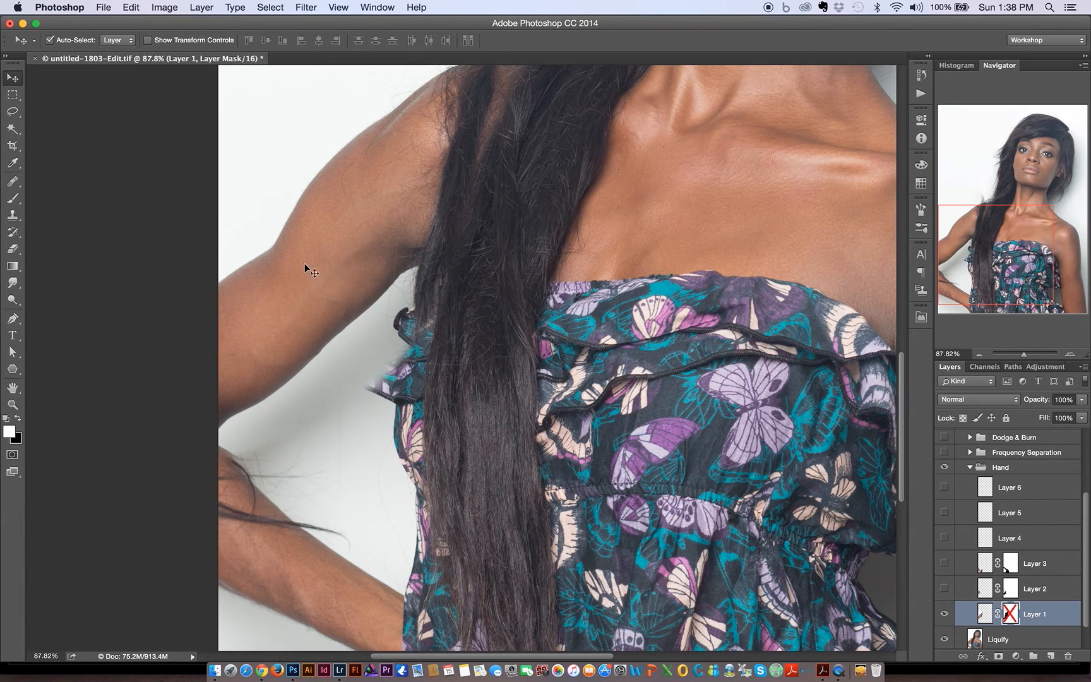
drag(319, 289, 568, 355)
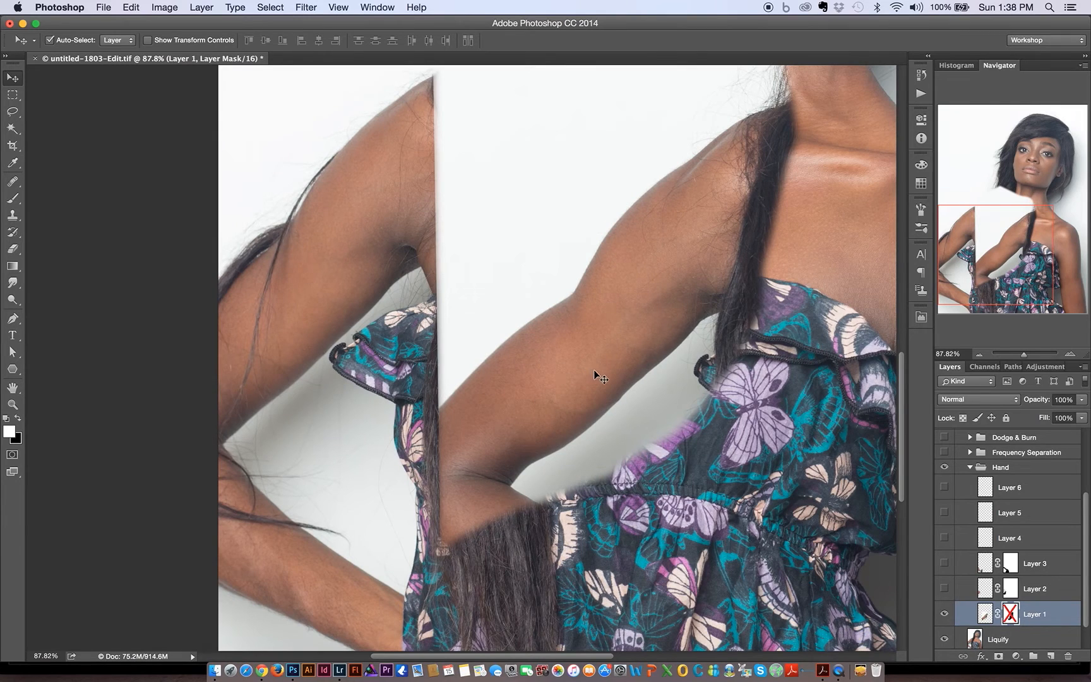
key(super+z)
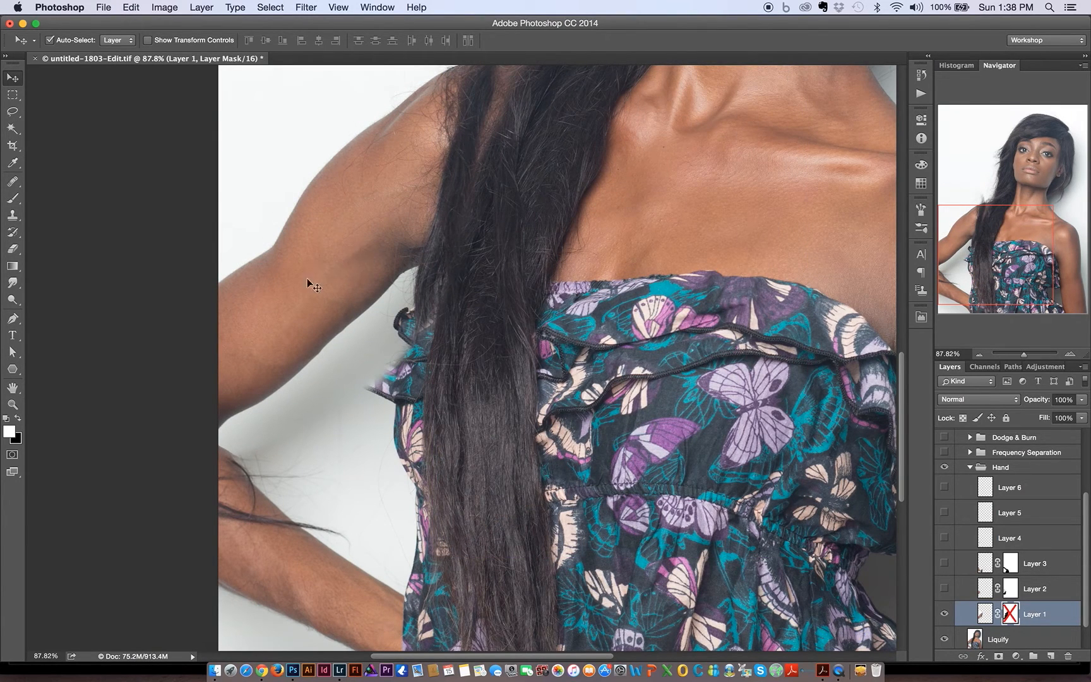
Step: Shift the unmasked arm patch aside once more, undo the move, and re-enable Layer 1's mask
drag(393, 311, 562, 297)
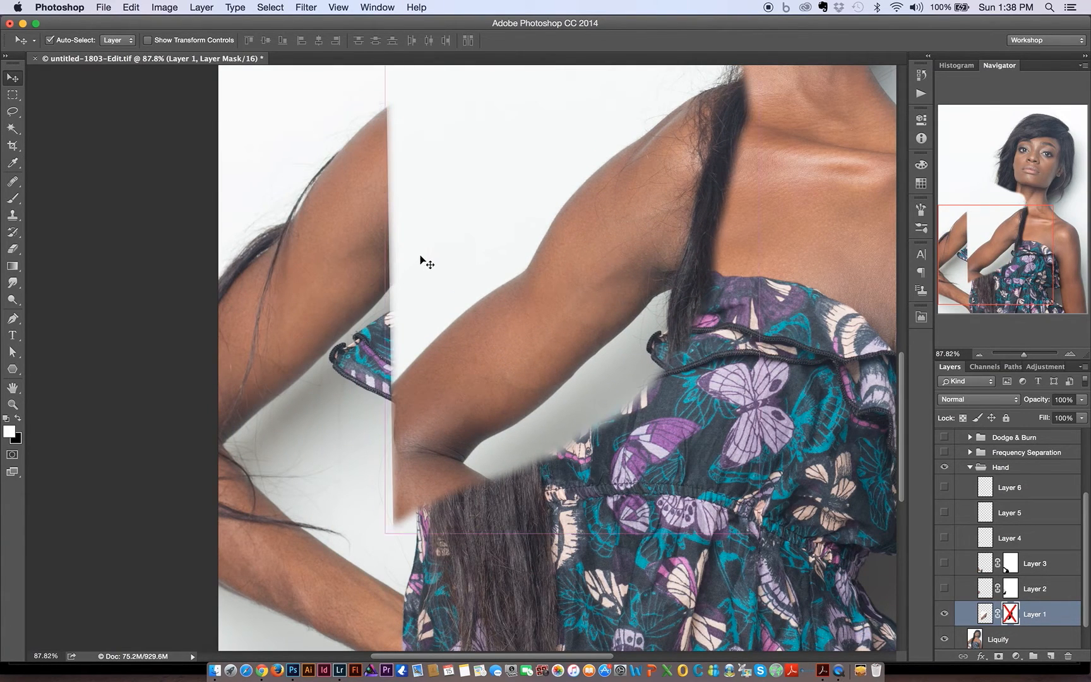
key(super+z)
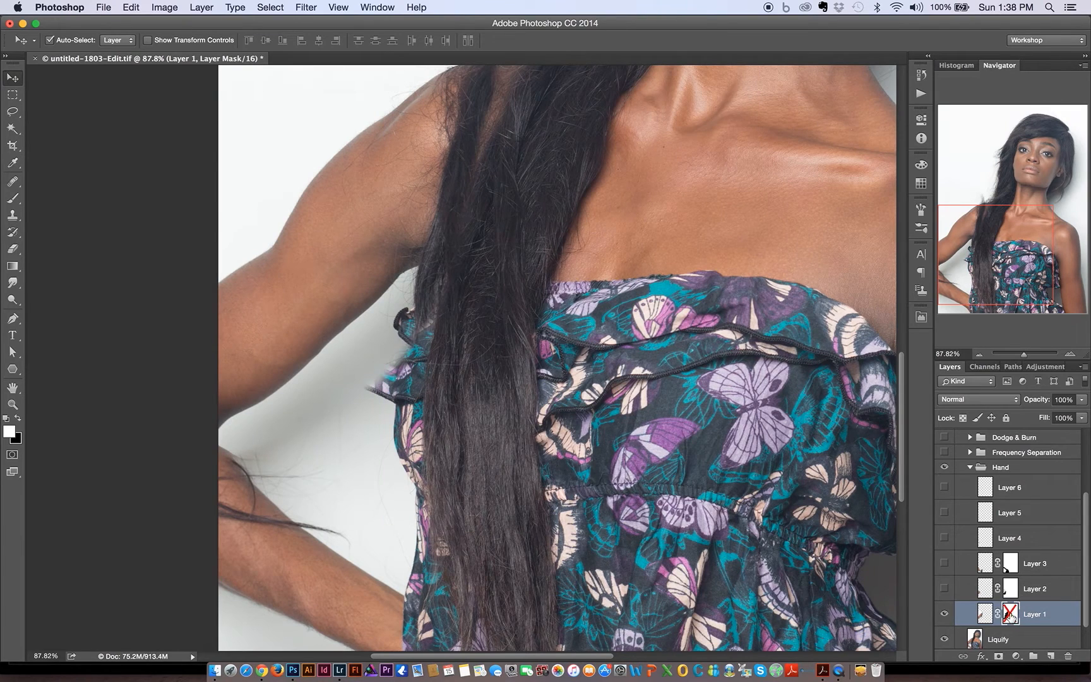
shift+click(1010, 613)
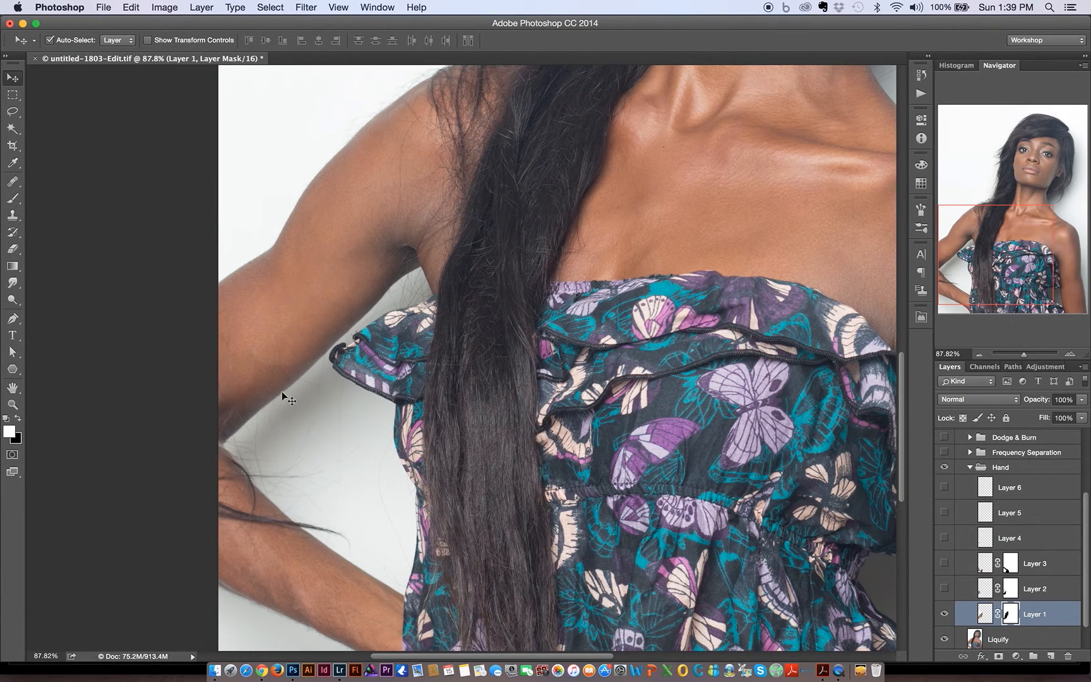
Step: Show Layer 2 above Layer 1 at the bent arm's elbow and select it
key(z)
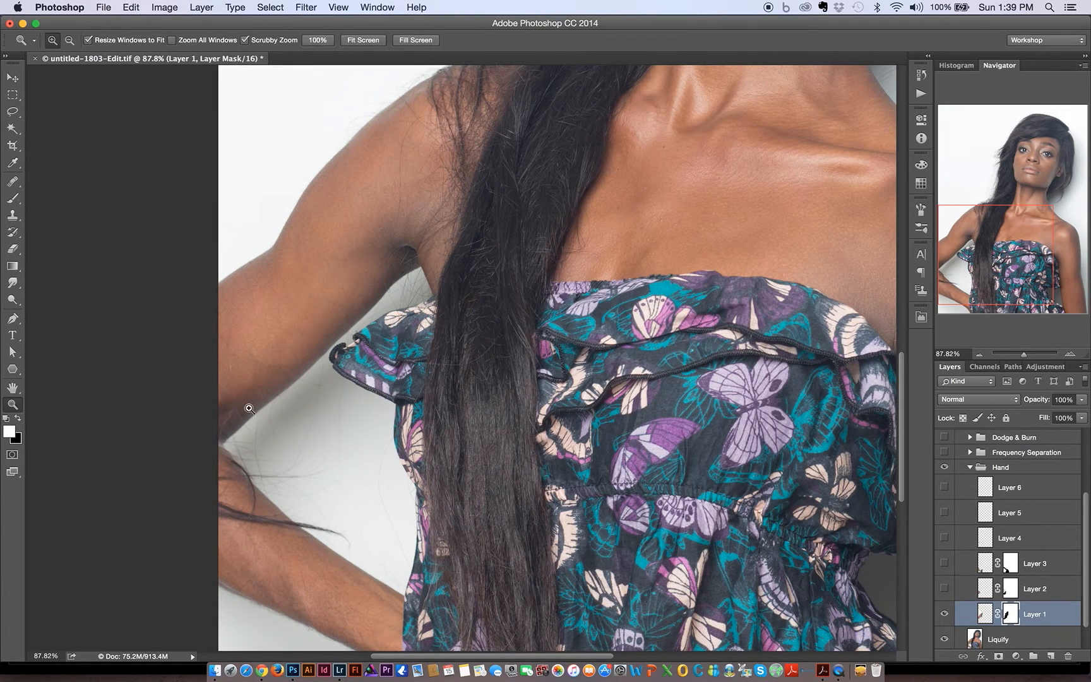
drag(247, 410, 799, 494)
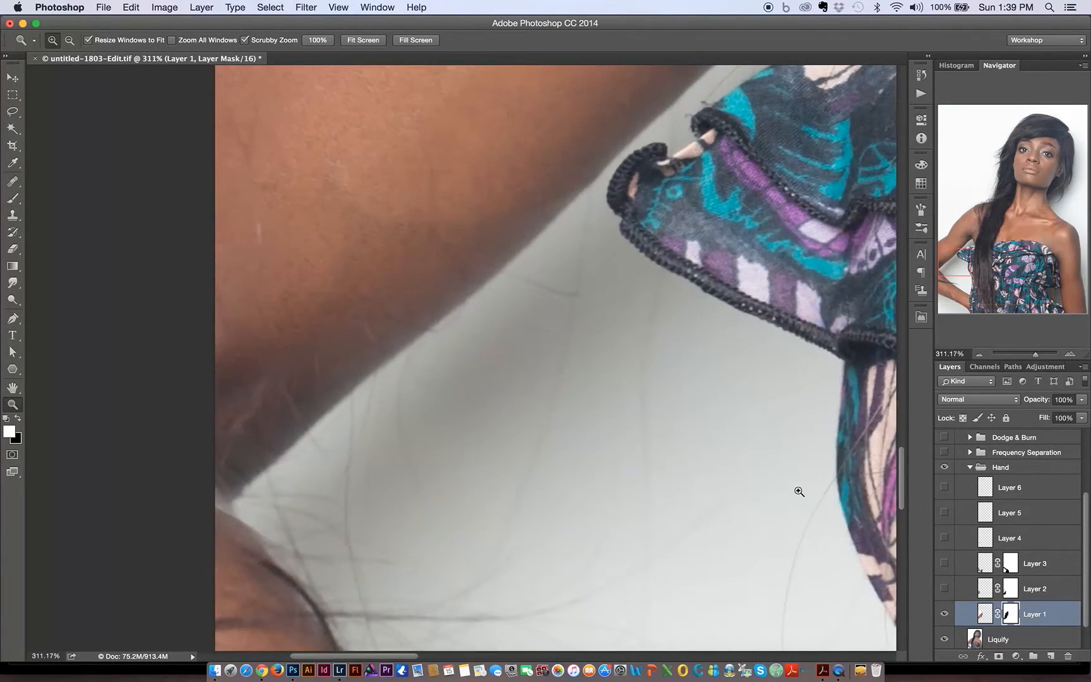
click(945, 615)
click(945, 590)
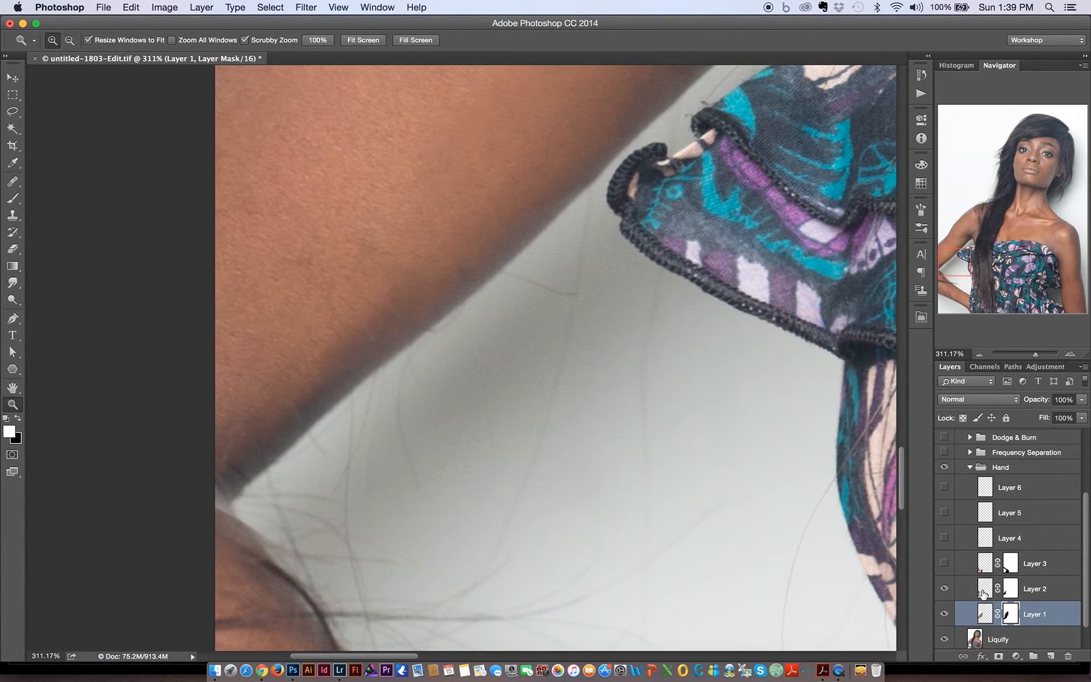
click(978, 587)
Step: Compare the bent arm's skin and outer elbow contour with Layer 2 hidden and shown, leaving the layer shown
drag(552, 289, 492, 282)
click(944, 590)
click(945, 591)
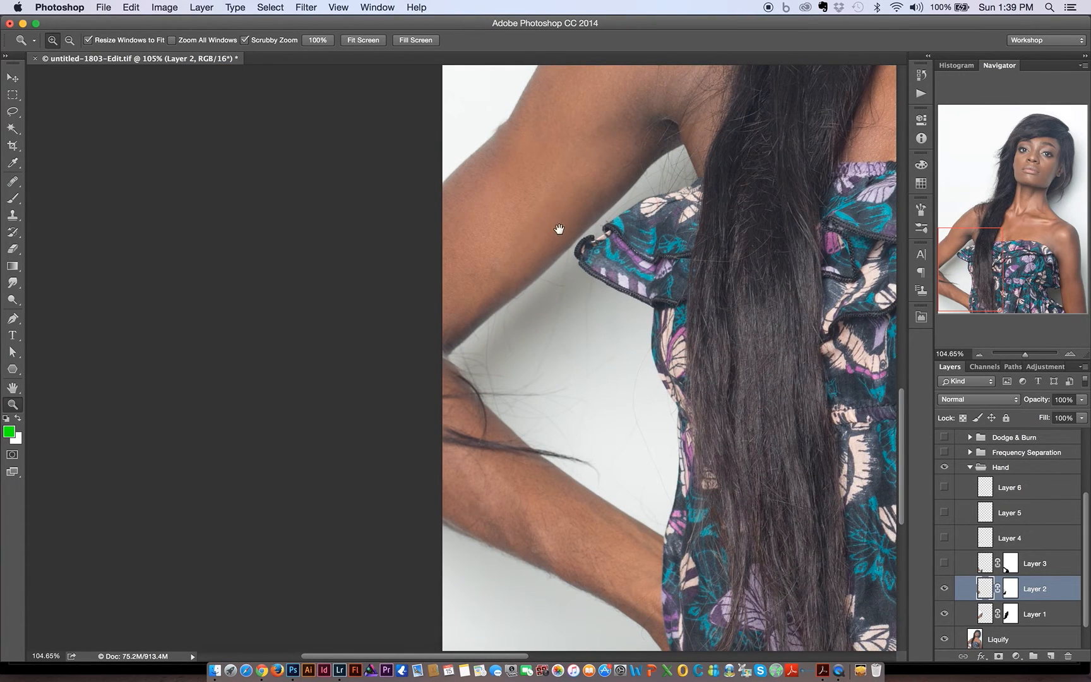
drag(559, 229, 496, 329)
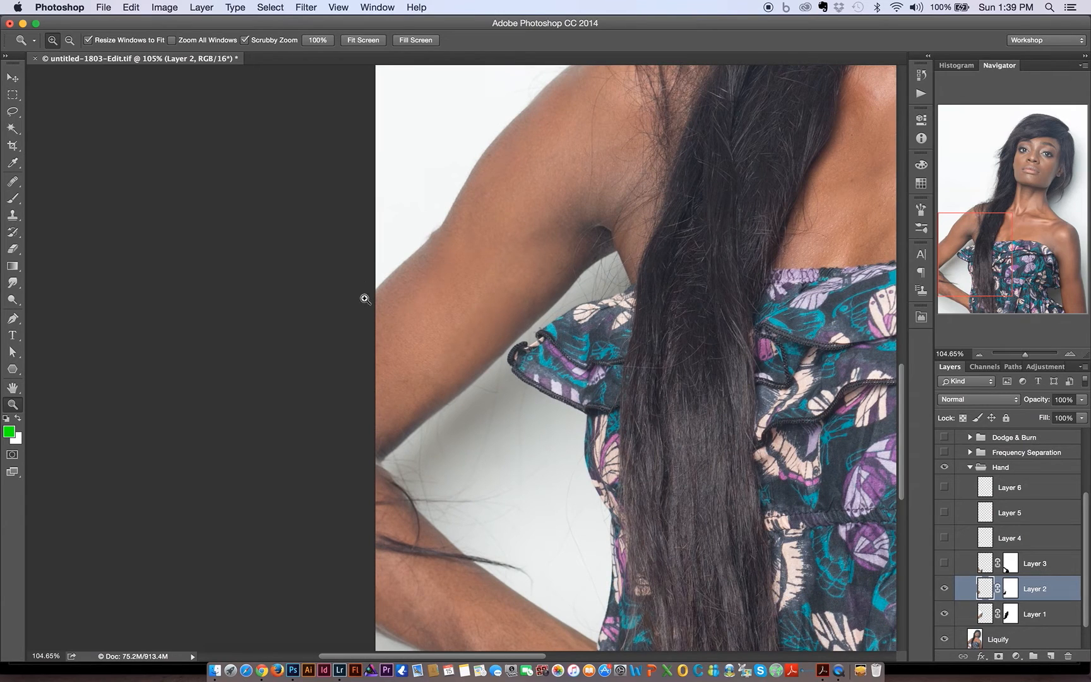
drag(453, 278, 405, 331)
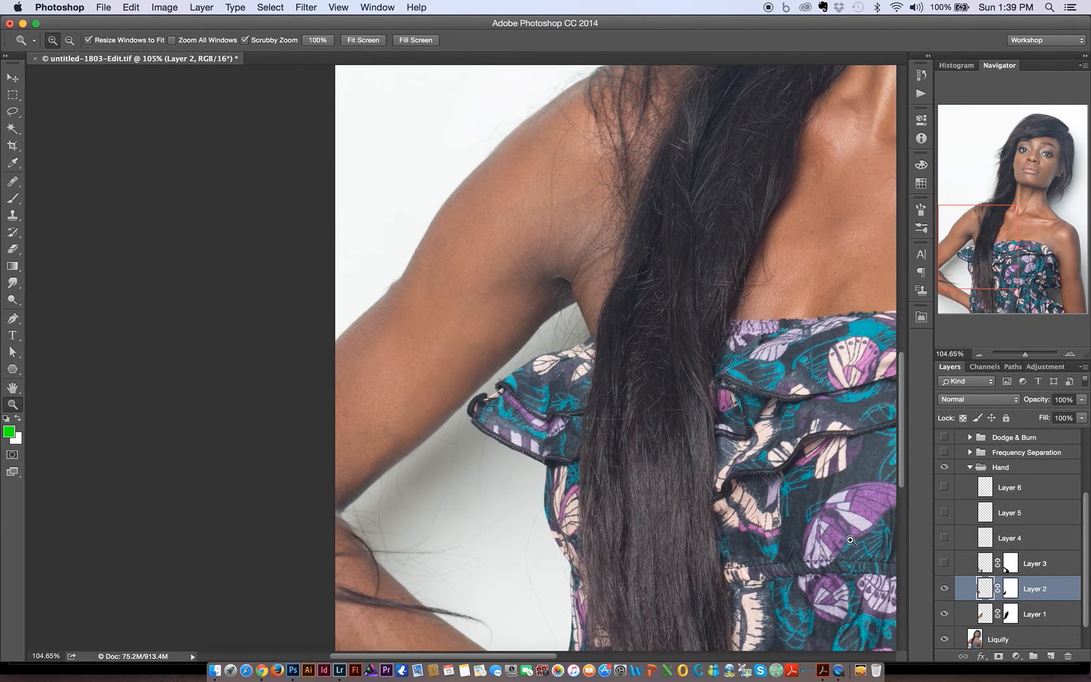
click(945, 590)
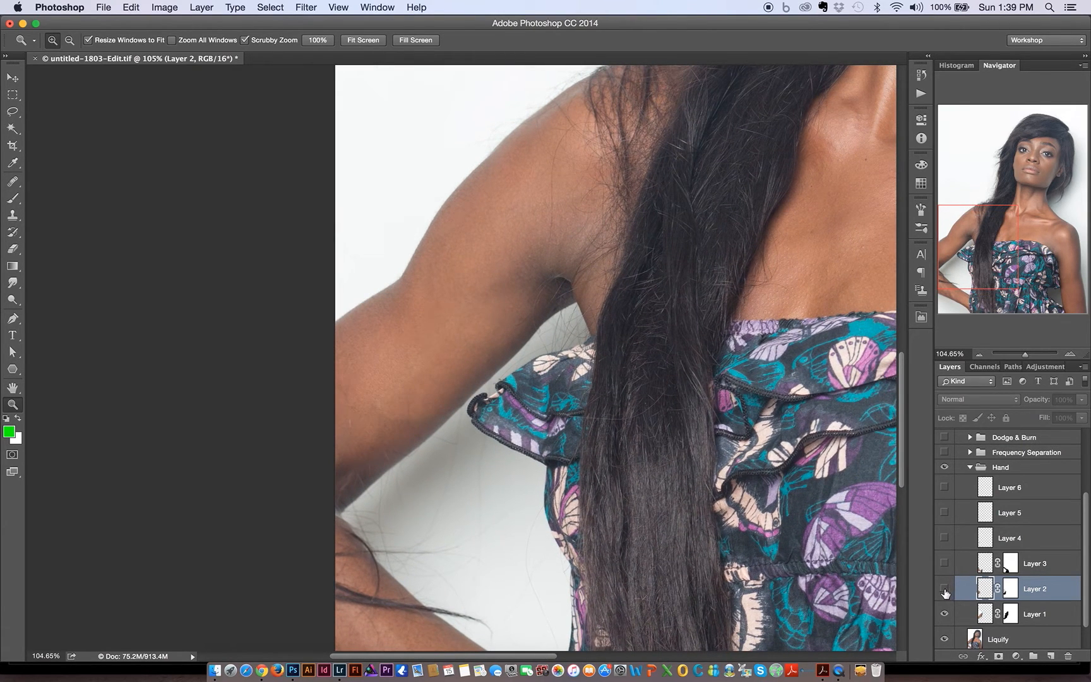
click(944, 590)
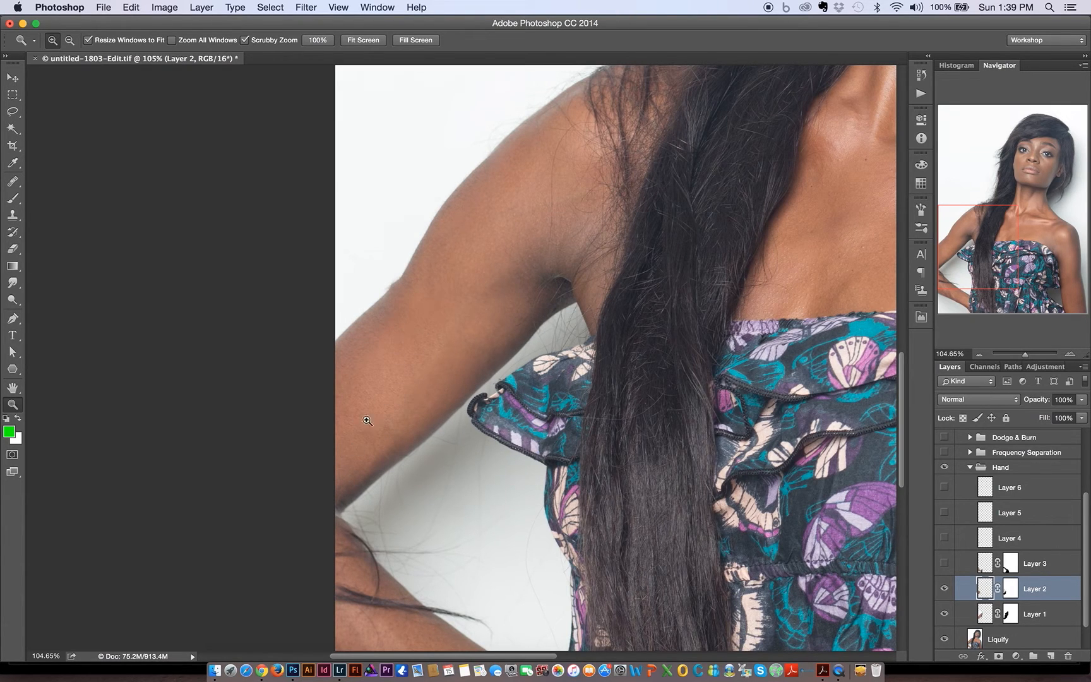
click(946, 589)
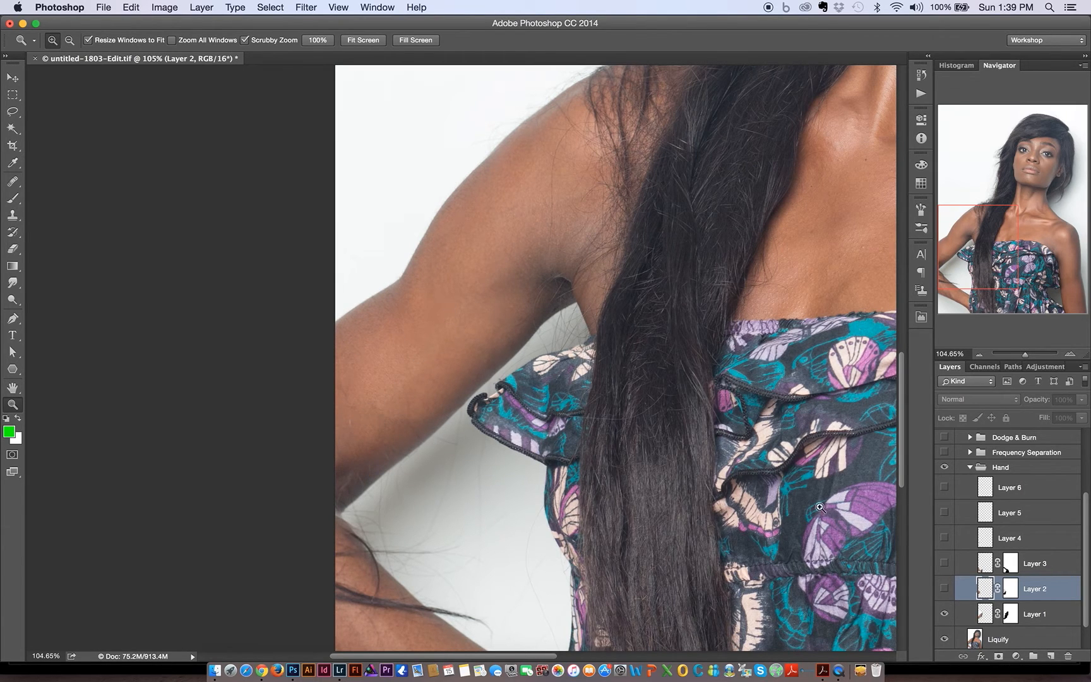
click(945, 590)
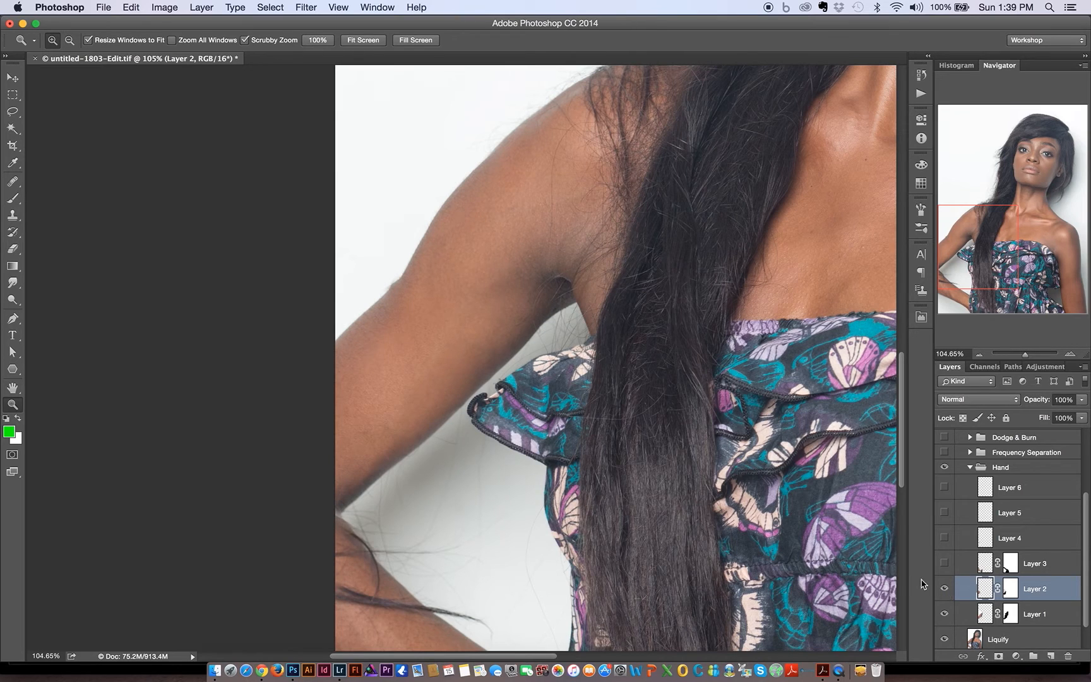
Step: Show Layer 3 and compare the forearm's stray hair with and without it, leaving the layer shown
click(944, 564)
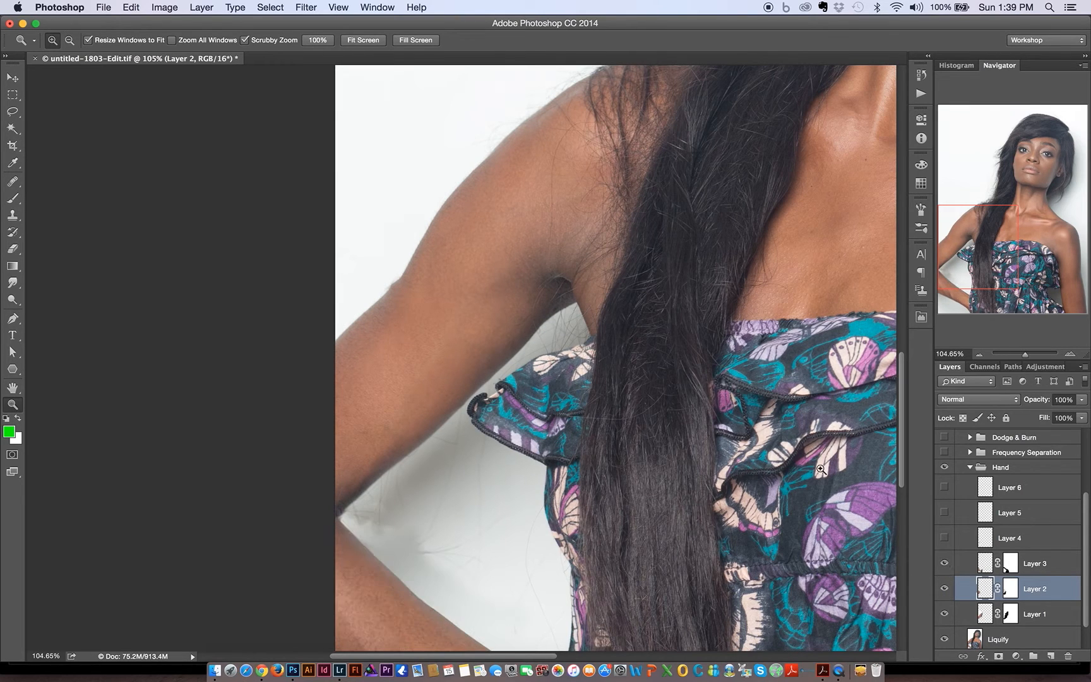
scroll(457, 474, down, 5)
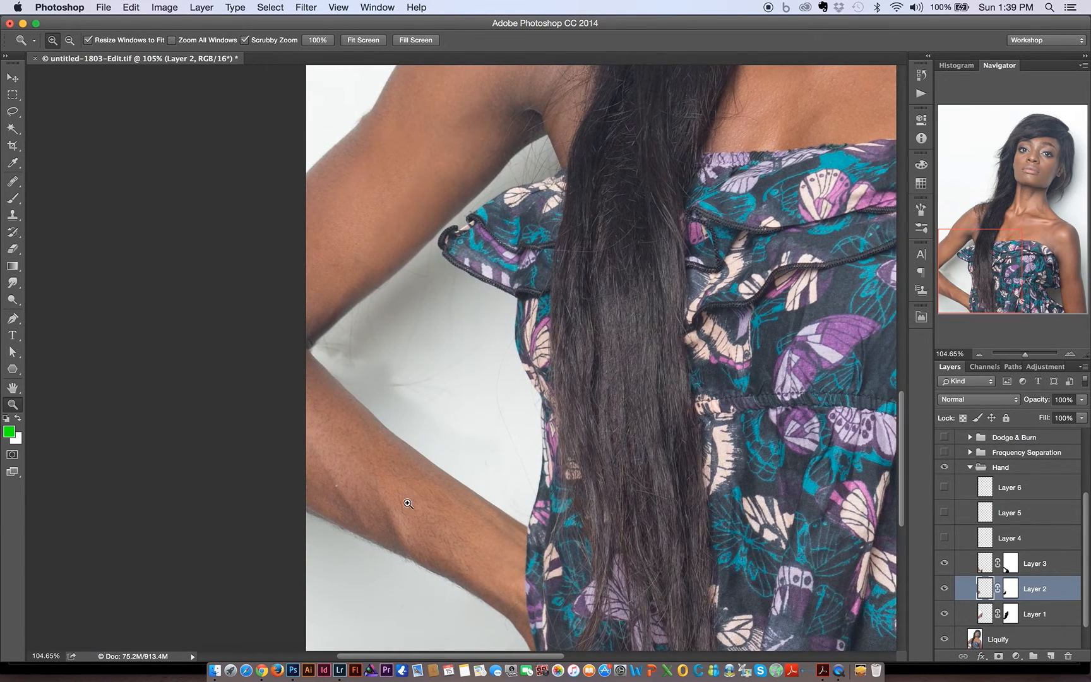
click(944, 563)
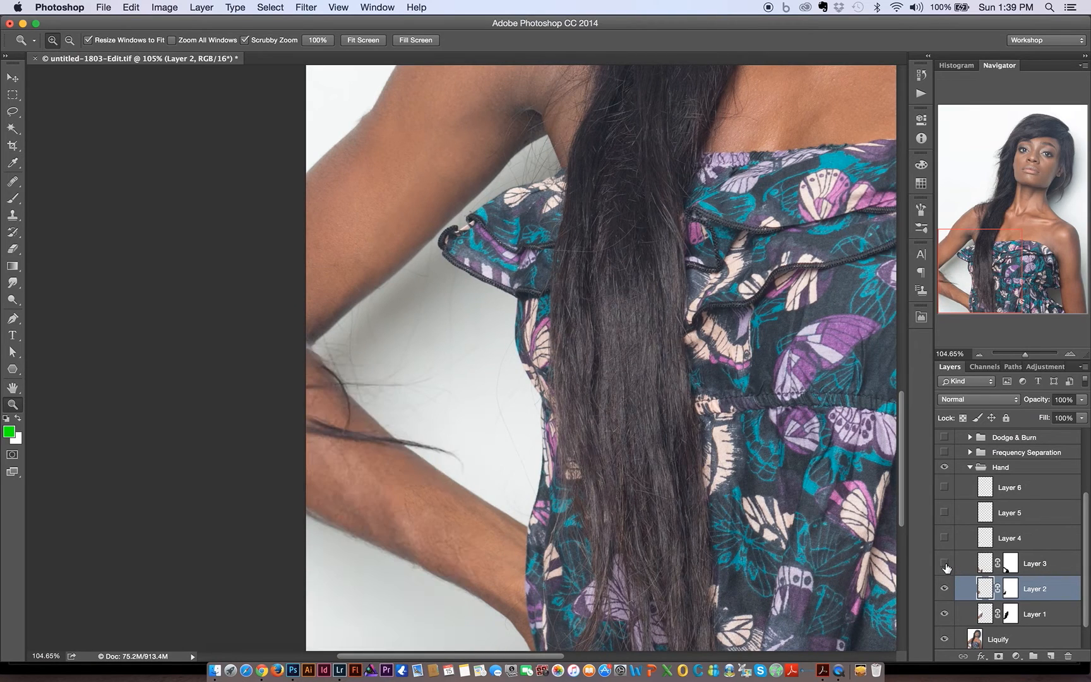
click(945, 564)
click(945, 563)
click(945, 564)
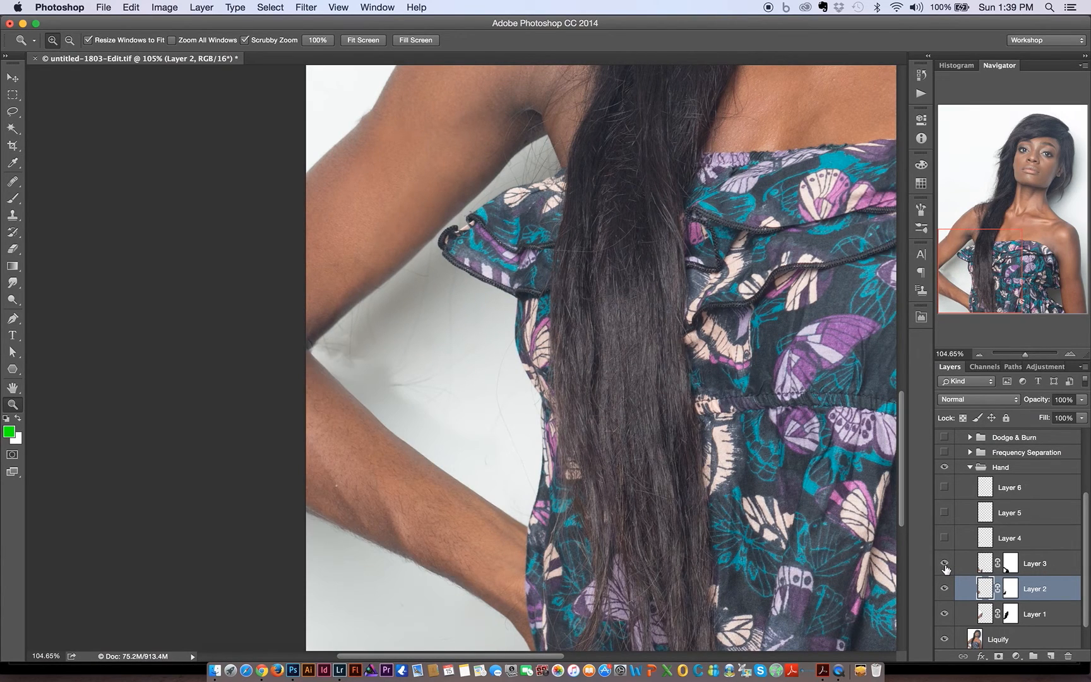
Step: Select Layer 3's mask and toggle it off and on to compare the masked and unmasked forearm patch
click(1009, 563)
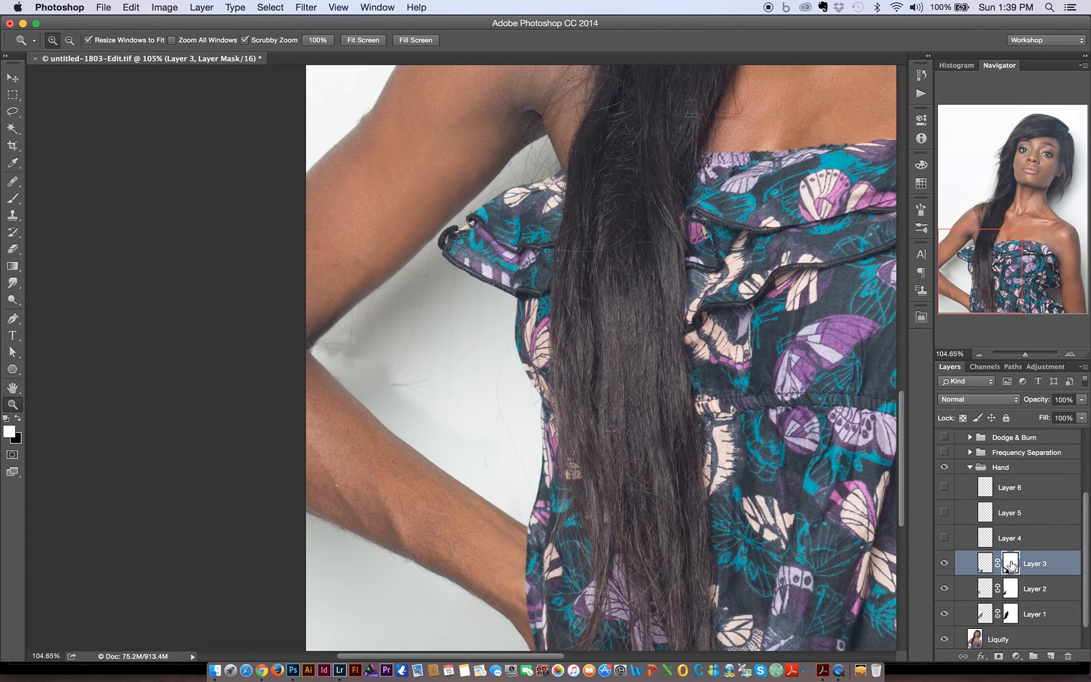
shift+click(1010, 563)
shift+click(1009, 564)
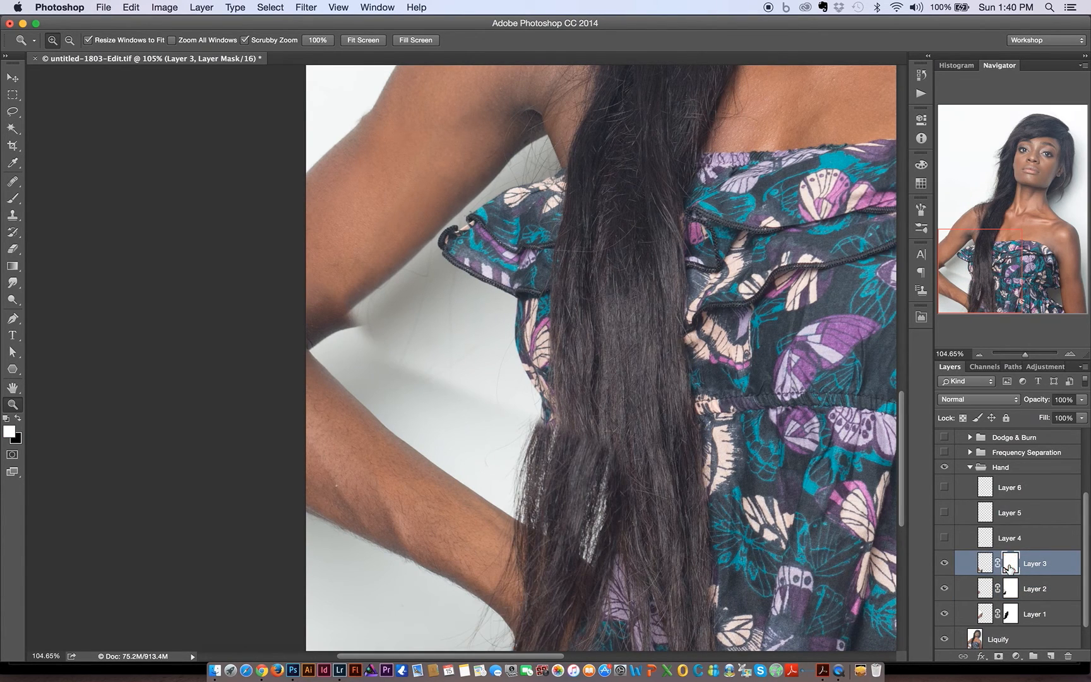
shift+click(1009, 563)
Step: Try moving Layer 3's unmasked forearm patch up over the dress, undo the move, and re-enable the mask
key(v)
drag(527, 385, 600, 312)
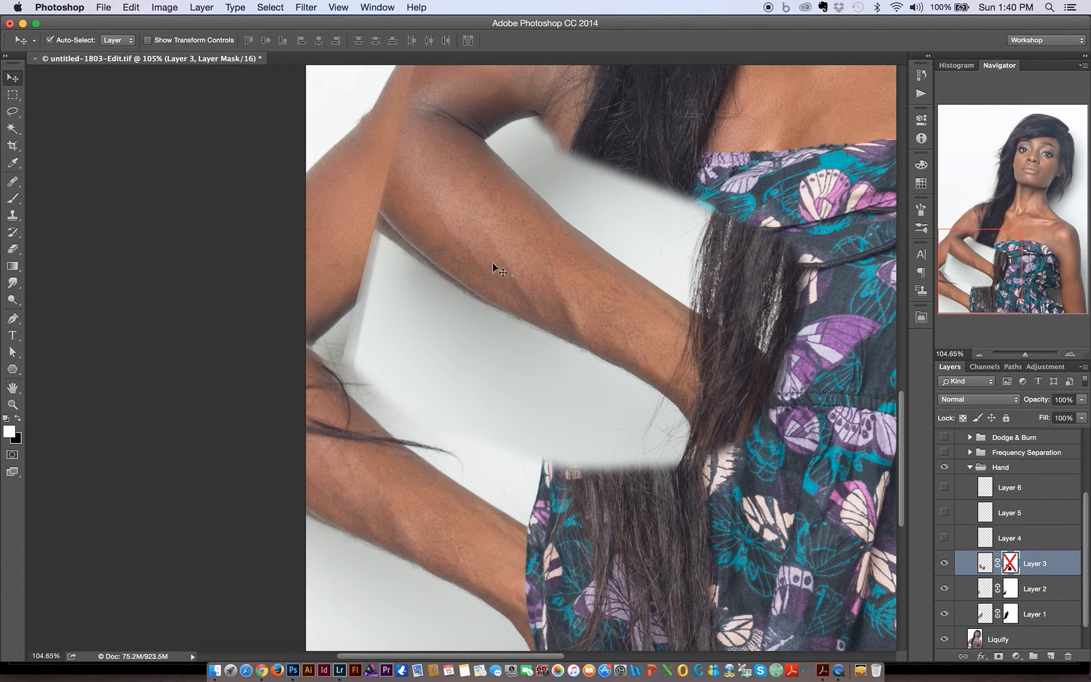
key(super+z)
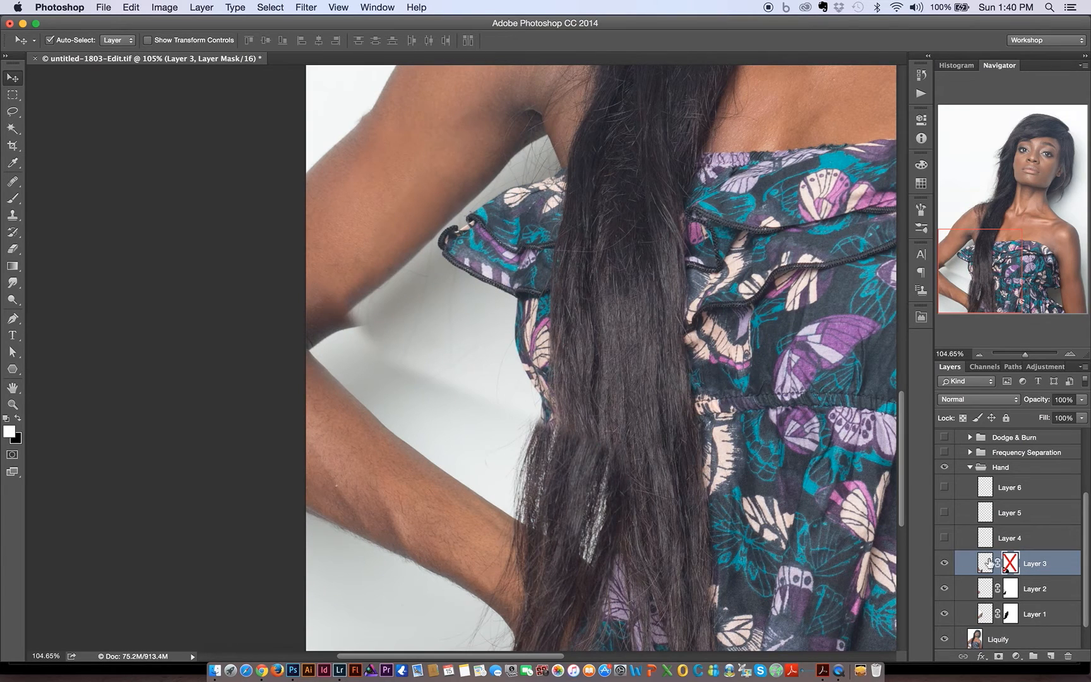
shift+click(1009, 562)
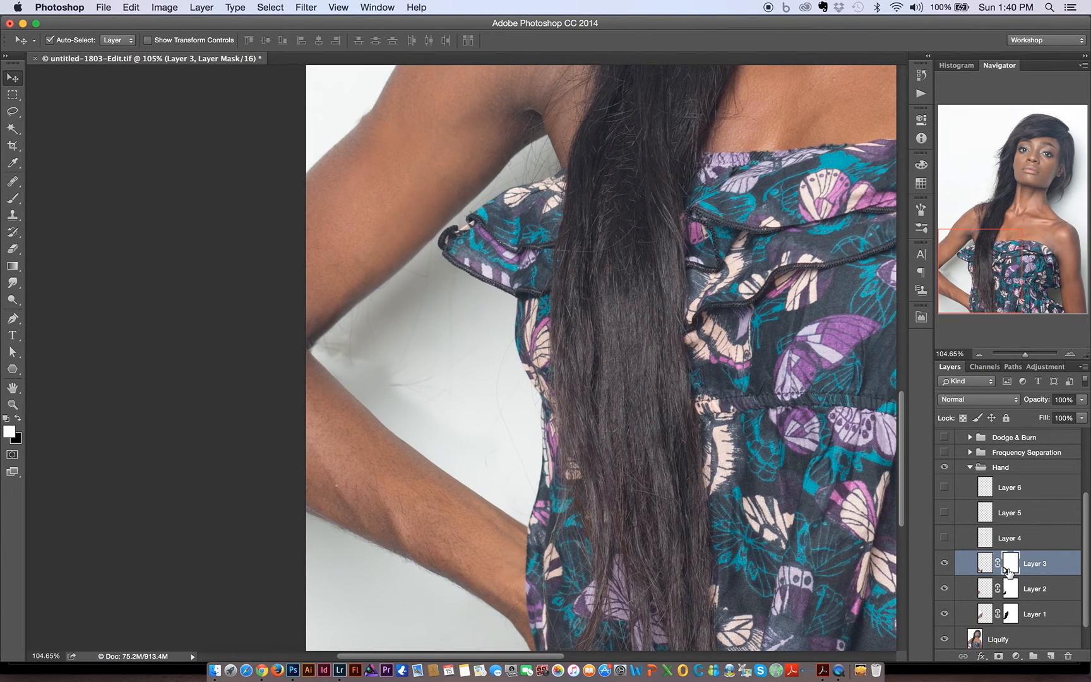
Step: View Layer 3's mask on its own, and return to the normal image view
alt+click(1006, 566)
drag(569, 412, 382, 243)
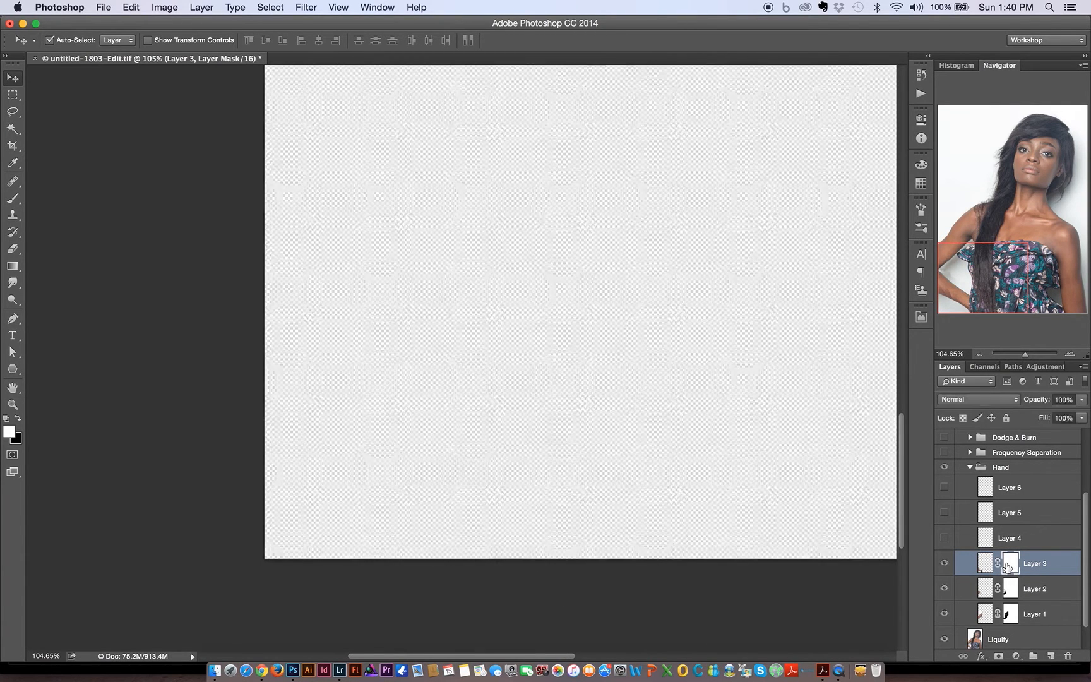
alt+click(1010, 564)
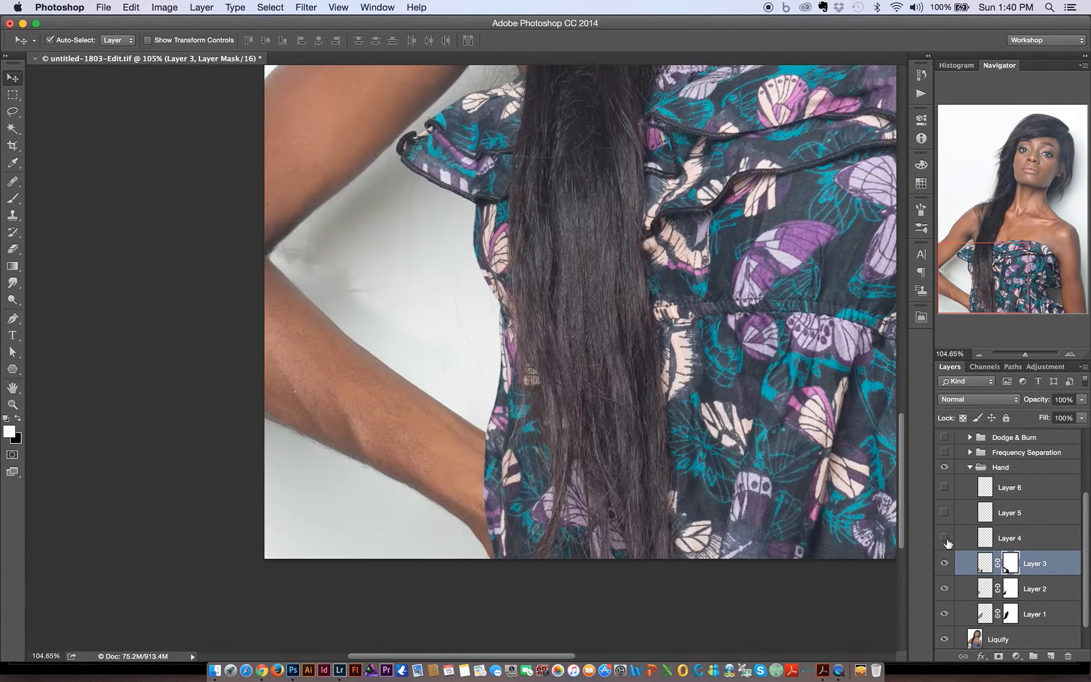
Step: Show and select Layer 4, and compare the backdrop inside the bent elbow with and without it, leaving it shown
key(z)
drag(534, 325, 429, 431)
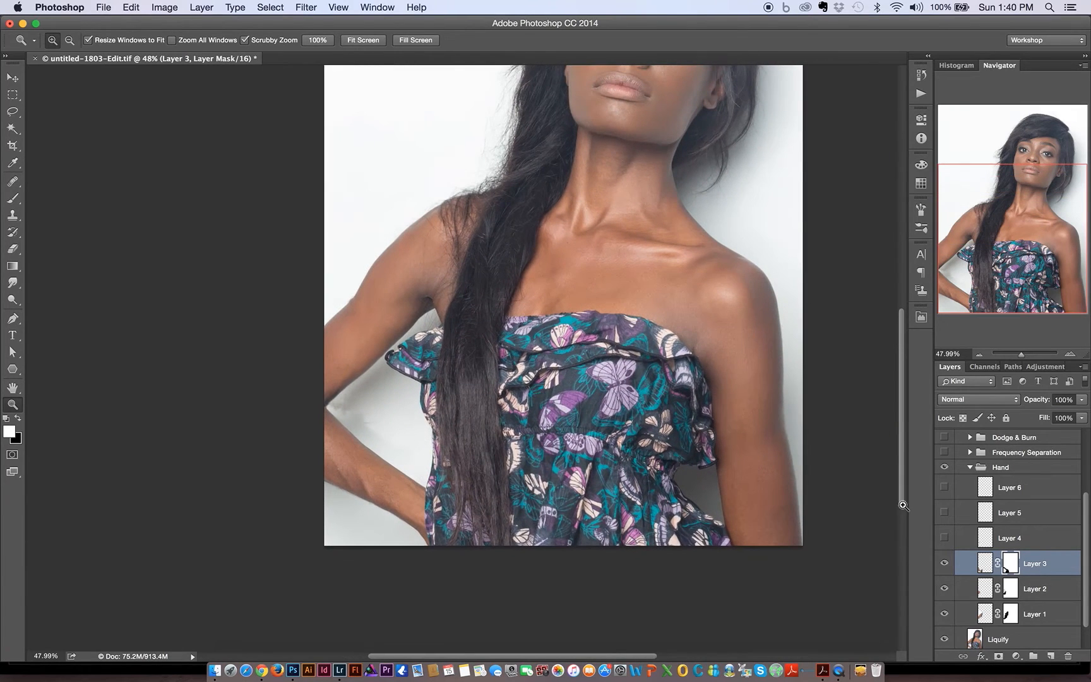
click(944, 538)
click(944, 538)
click(1023, 538)
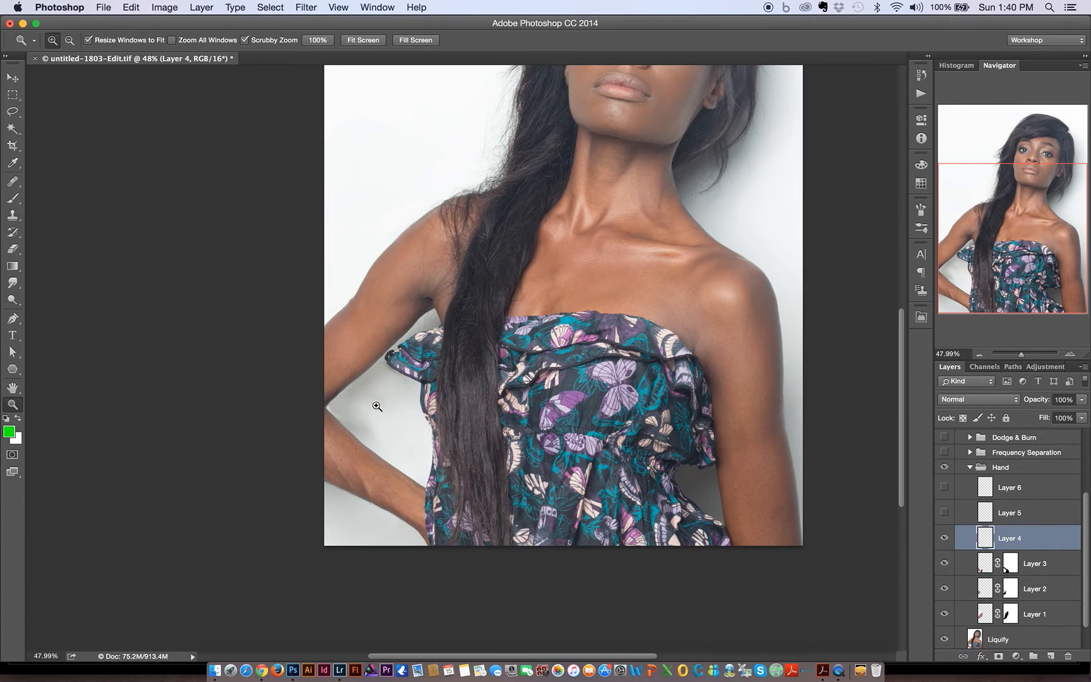
drag(377, 405, 494, 421)
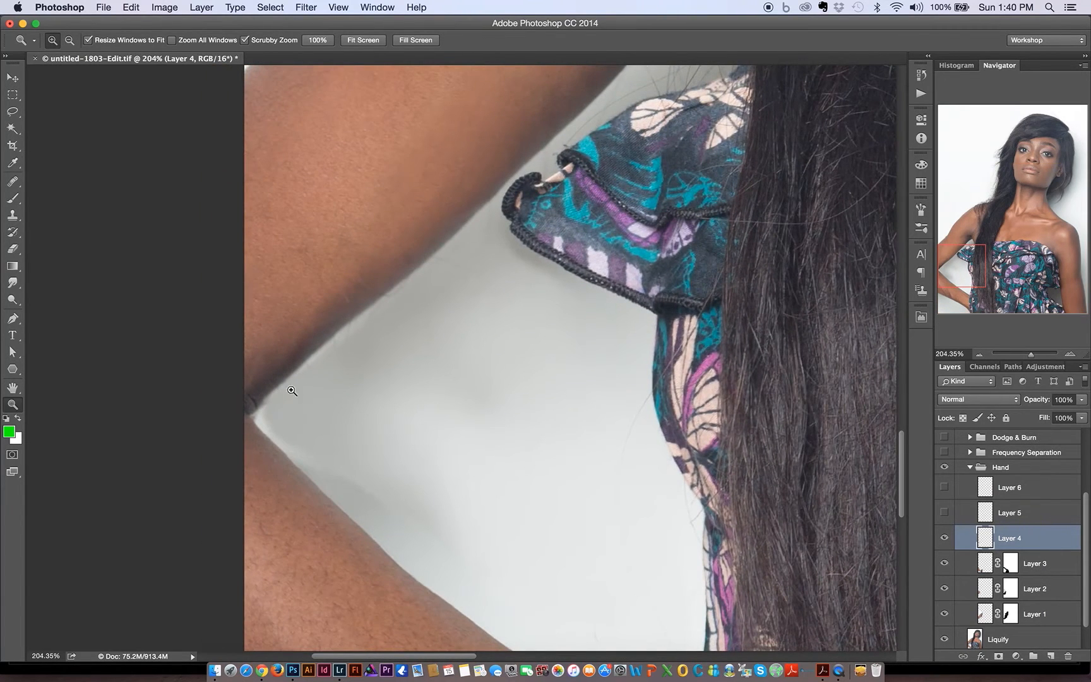
click(946, 538)
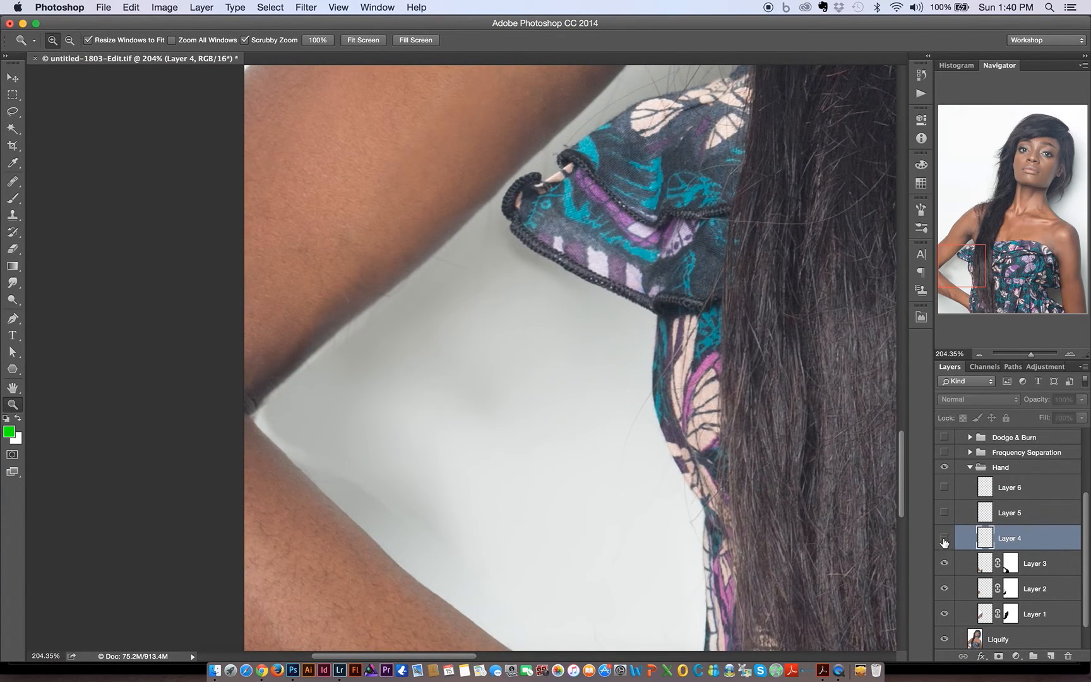
click(945, 540)
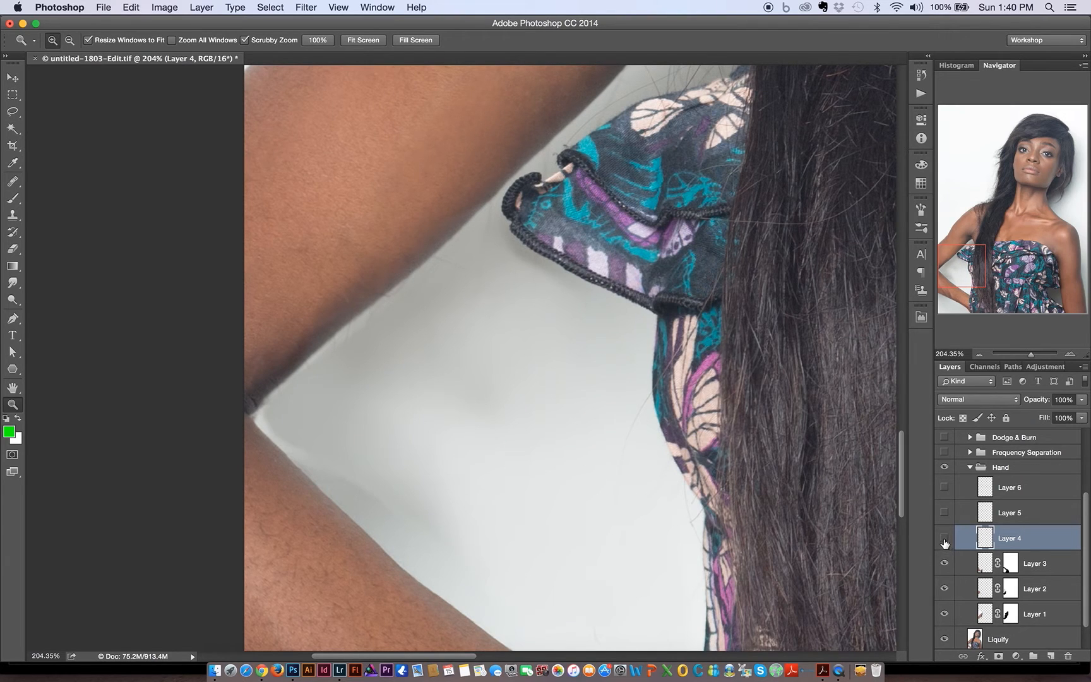
click(944, 540)
Step: Show Layer 5 and Layer 6, and collapse the Hand group
click(945, 512)
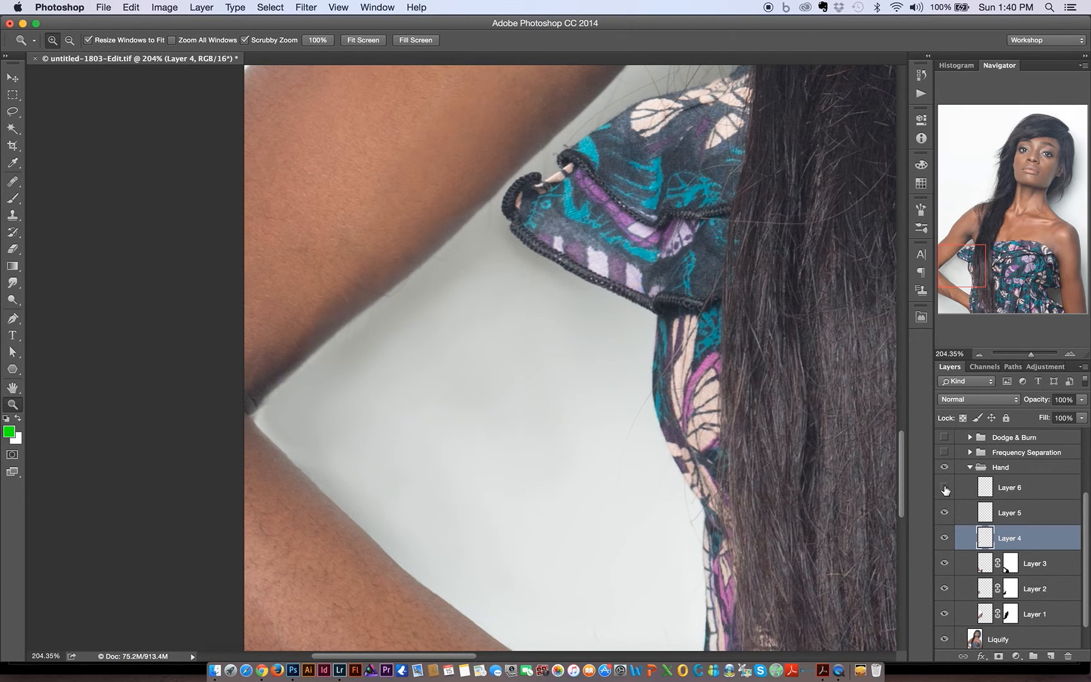
drag(576, 302, 479, 280)
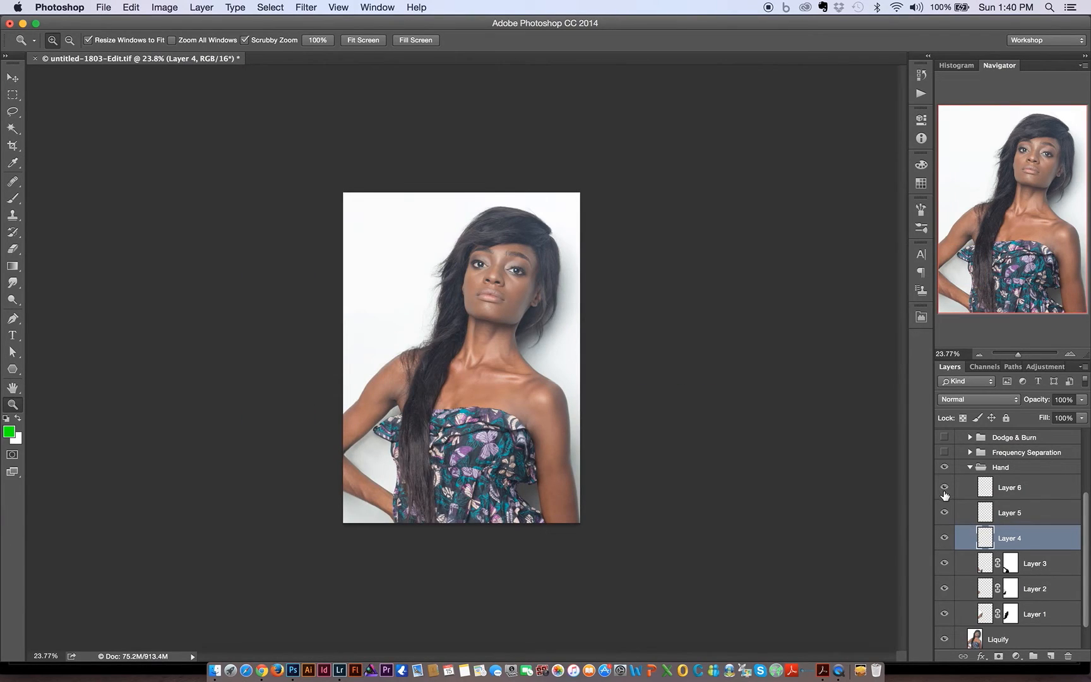
click(970, 471)
double_click(972, 470)
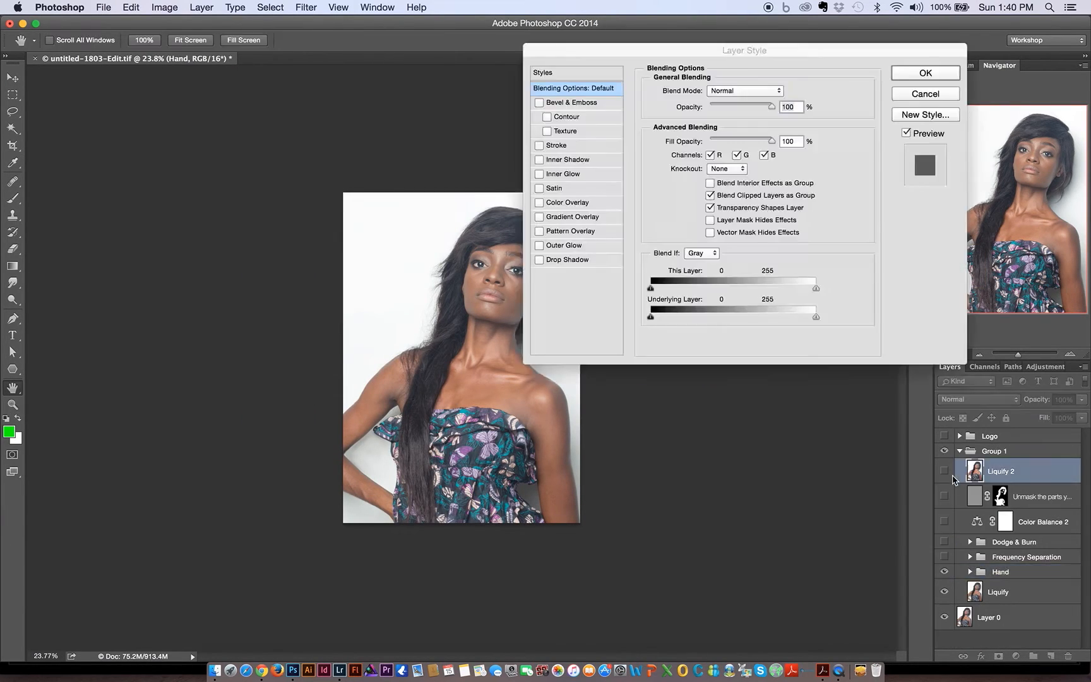
key(Escape)
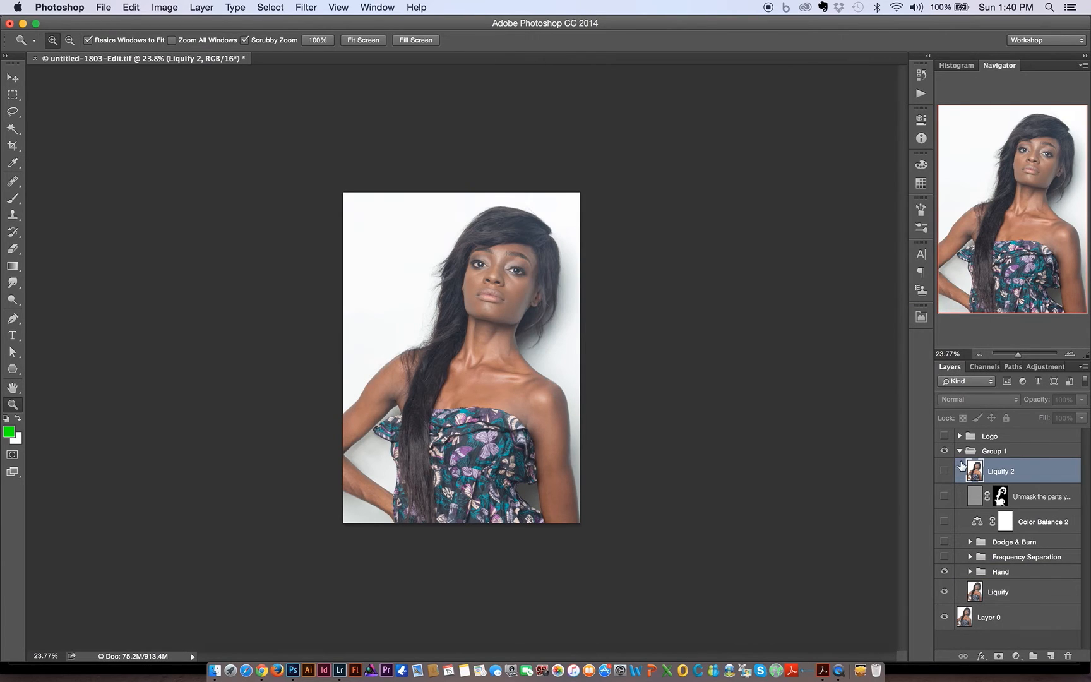
Step: Compare the bent arm with the whole Hand group hidden and shown, leaving the group shown
click(944, 571)
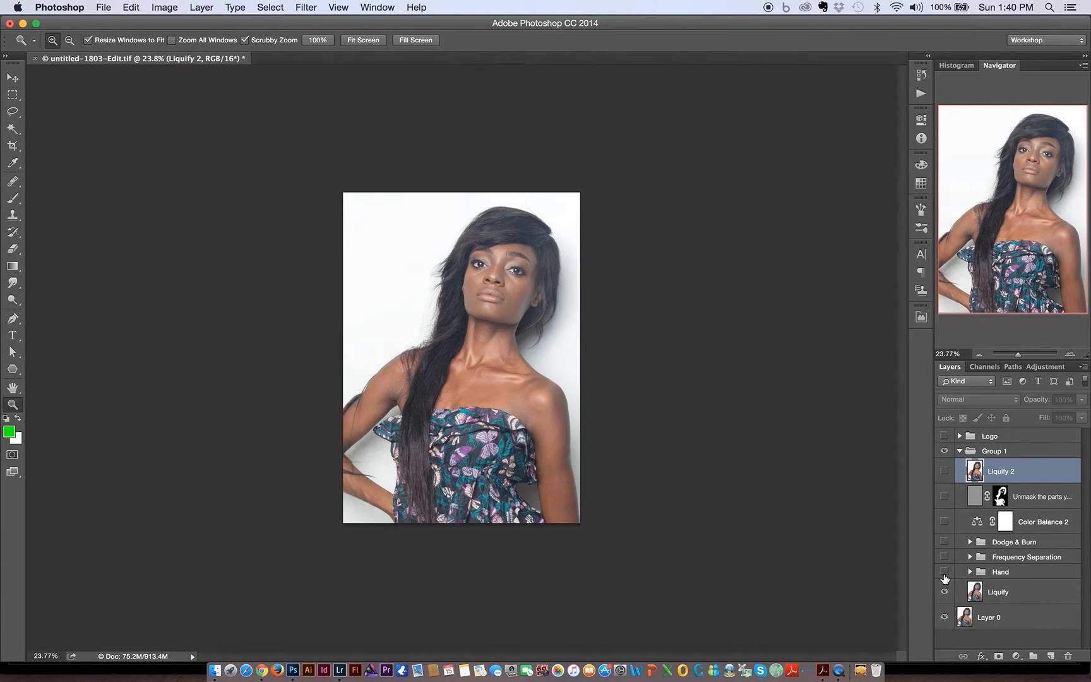
click(944, 571)
drag(355, 455, 447, 451)
drag(437, 400, 545, 349)
drag(545, 348, 411, 341)
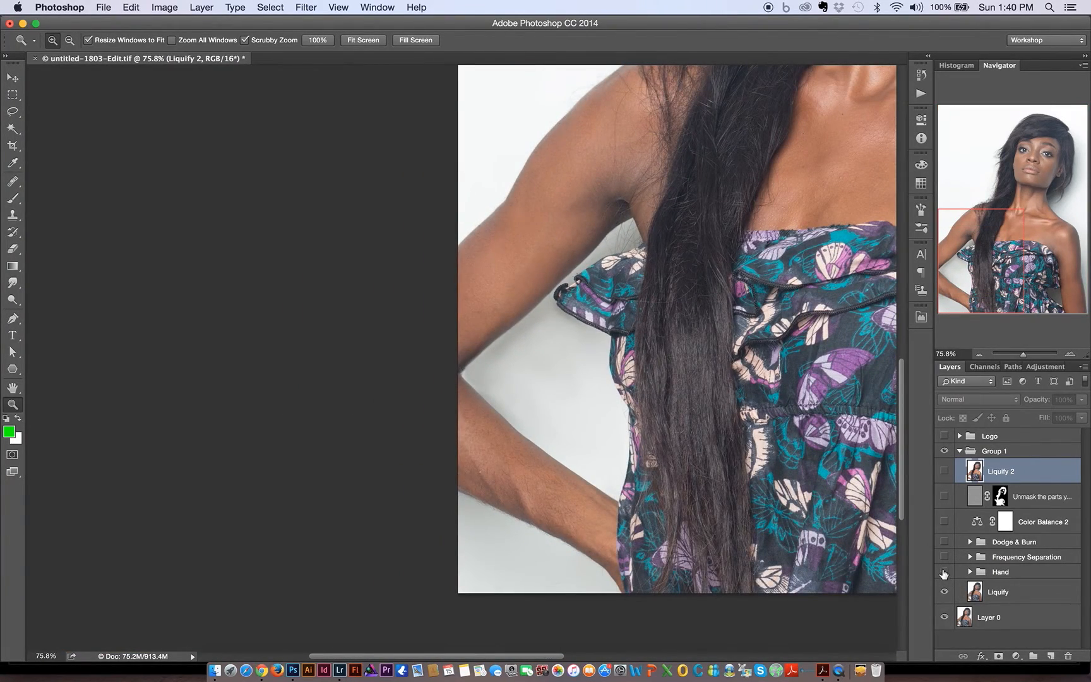
click(943, 571)
click(945, 572)
click(945, 572)
Step: Show and expand the Frequency Separation group, shrinking the Navigator so all of the group's layers fit in the list
drag(534, 351, 329, 359)
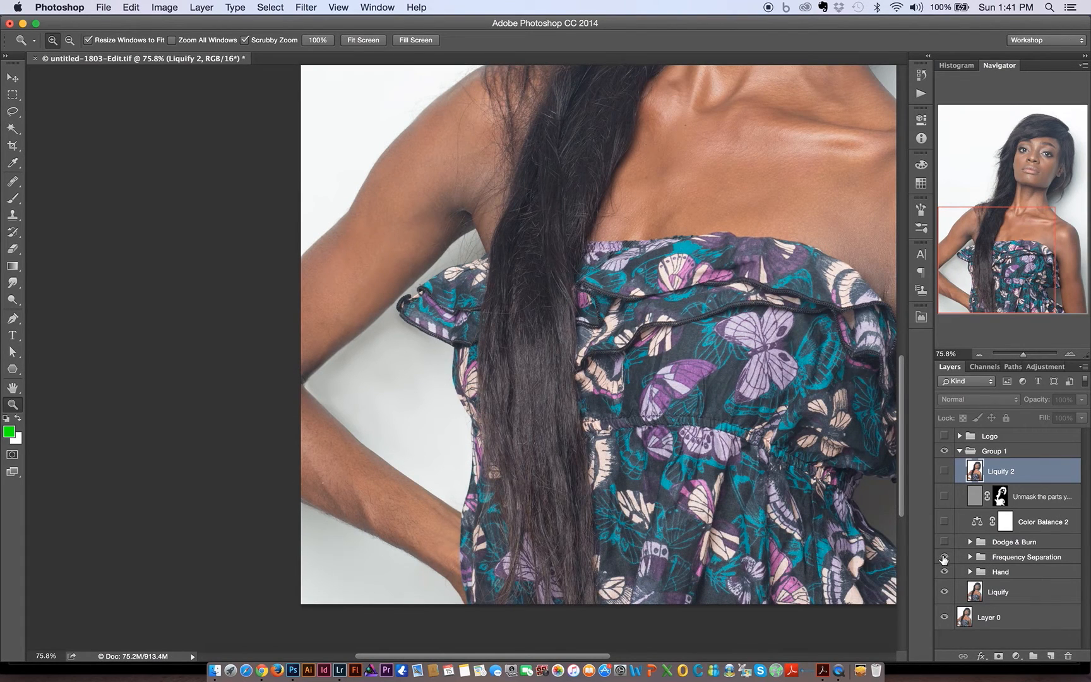
drag(642, 329, 527, 327)
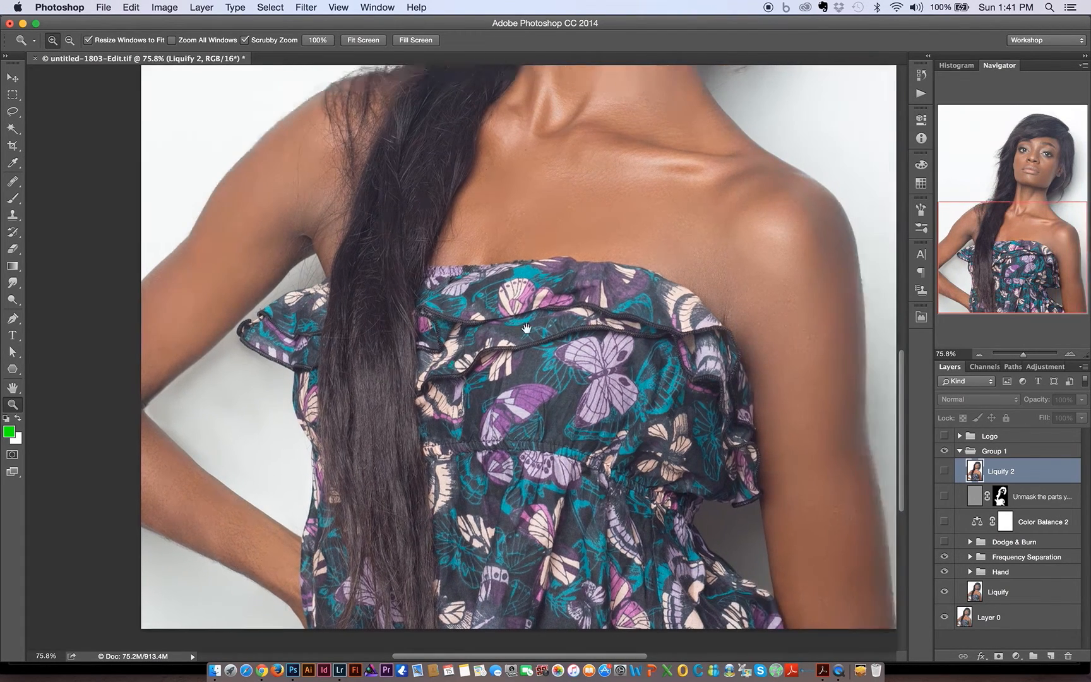
drag(619, 288, 455, 288)
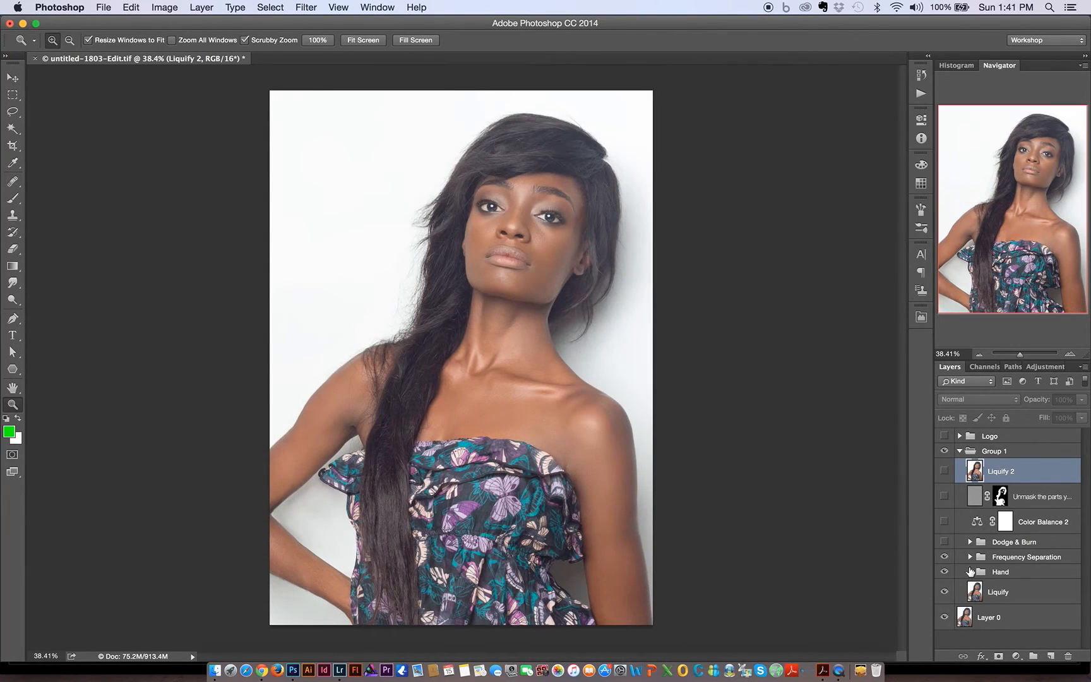
click(970, 556)
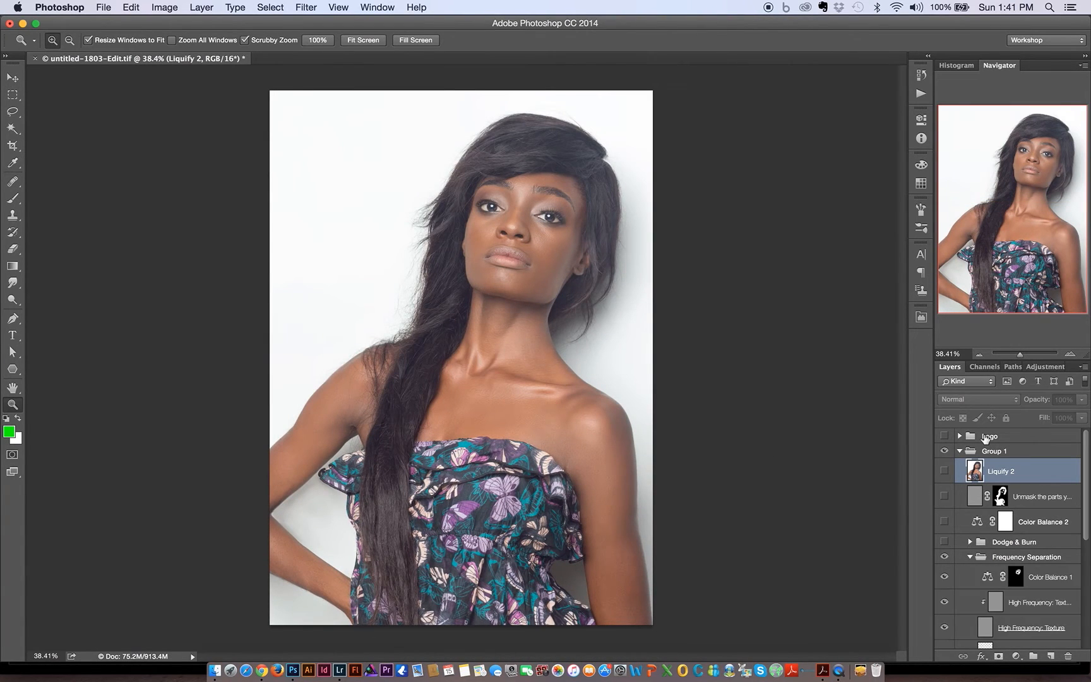
drag(977, 325, 978, 133)
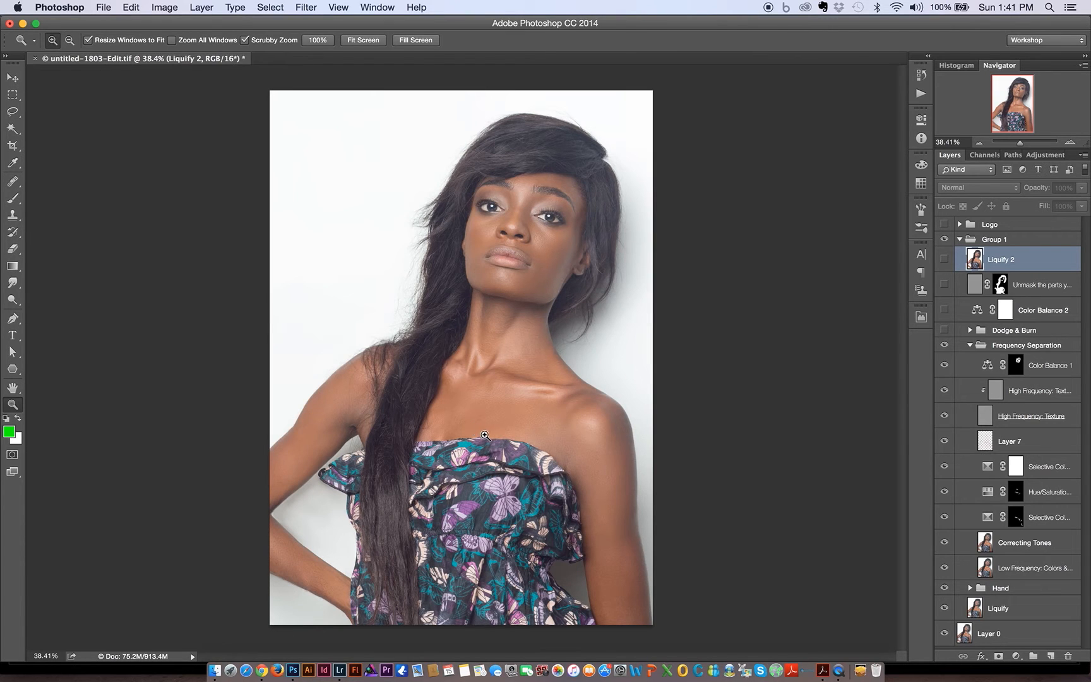
Step: Hide the Frequency Separation group's layers from Color Balance 1 down, leaving only the Low Frequency colors layer shown
drag(401, 418, 599, 407)
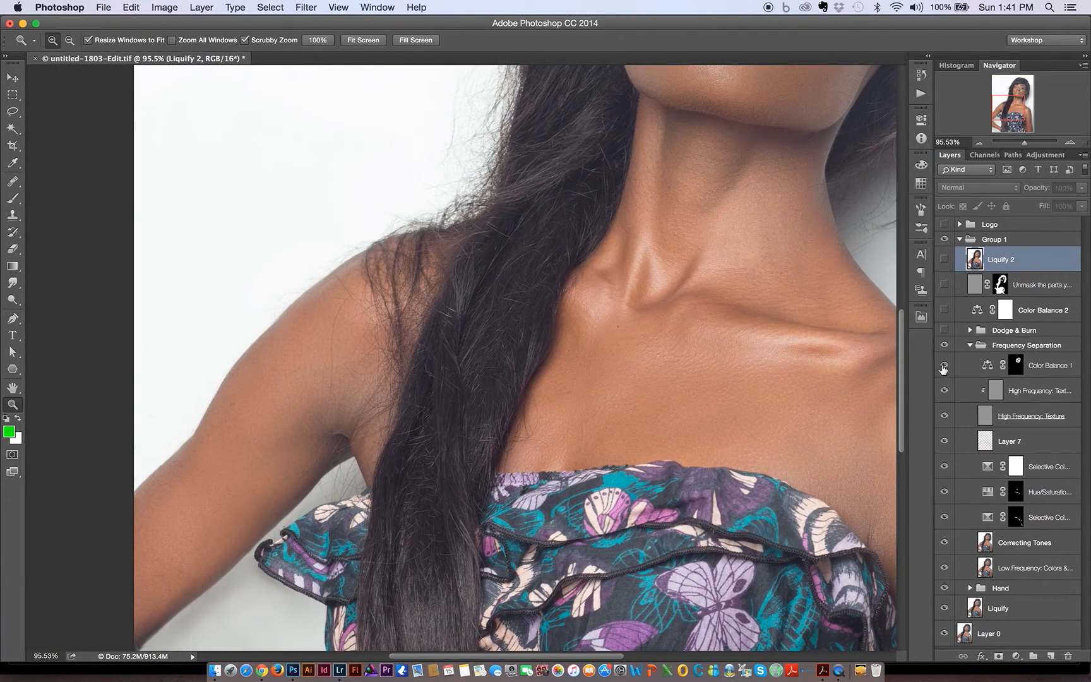
drag(945, 367, 945, 566)
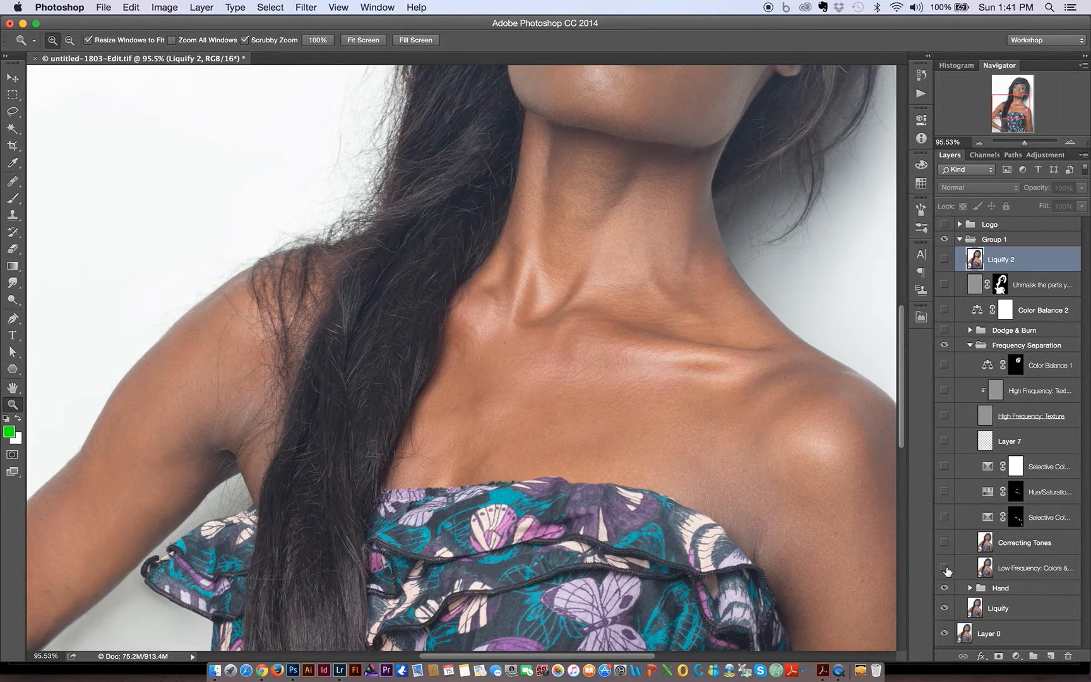
click(946, 569)
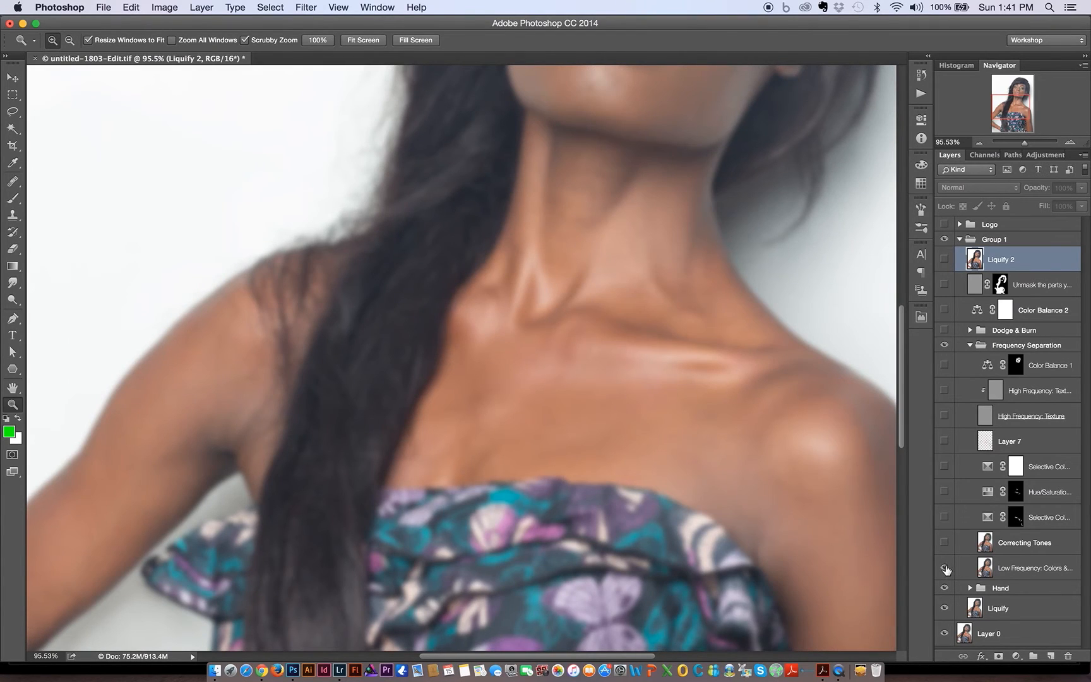
Step: Show the Correcting Tones layer and compare the neck and chest tones with and without it, leaving it shown
click(945, 542)
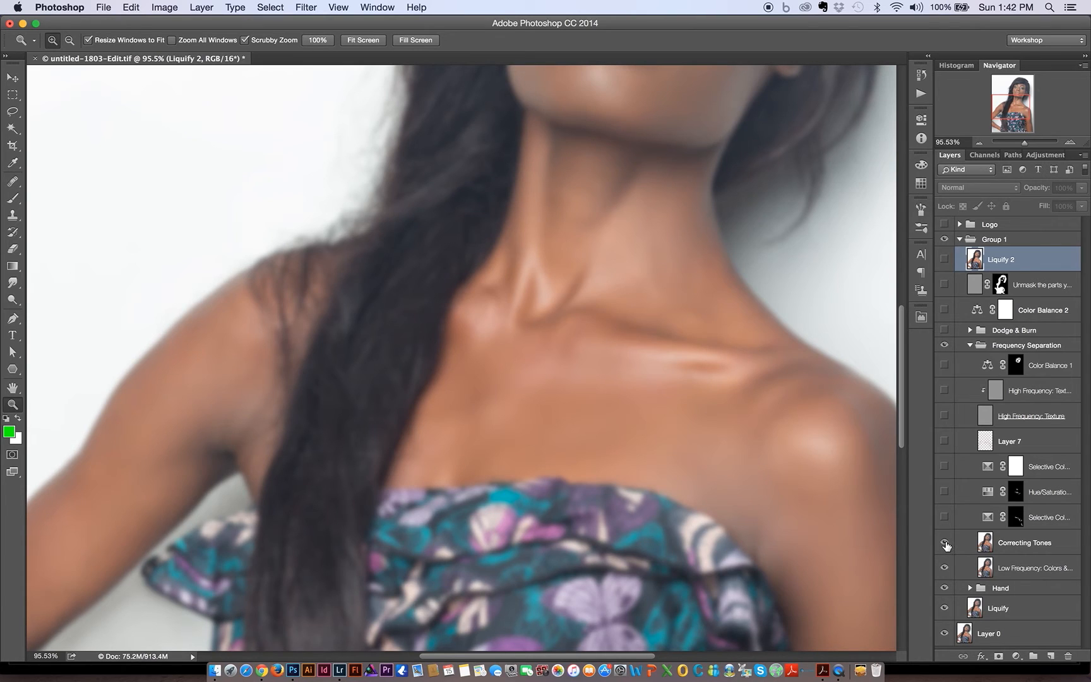
click(944, 543)
click(944, 544)
click(944, 544)
drag(721, 392, 628, 399)
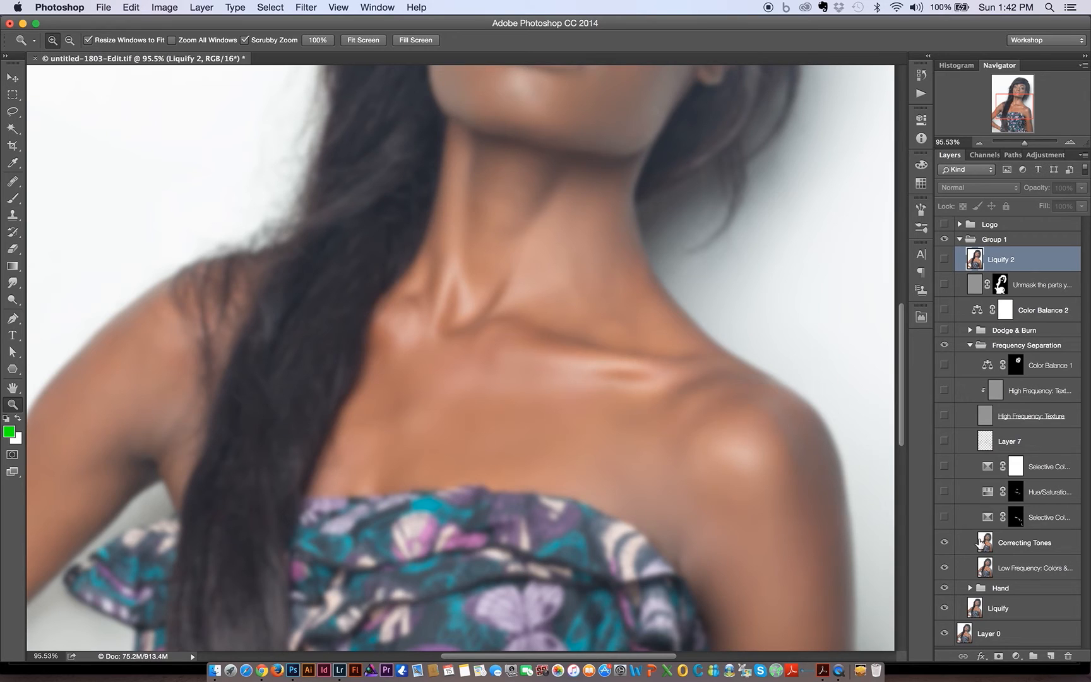
Step: Show Layer 7 and compare the skin tones with and without it, checking the shoulders, arms, face and neck
click(944, 442)
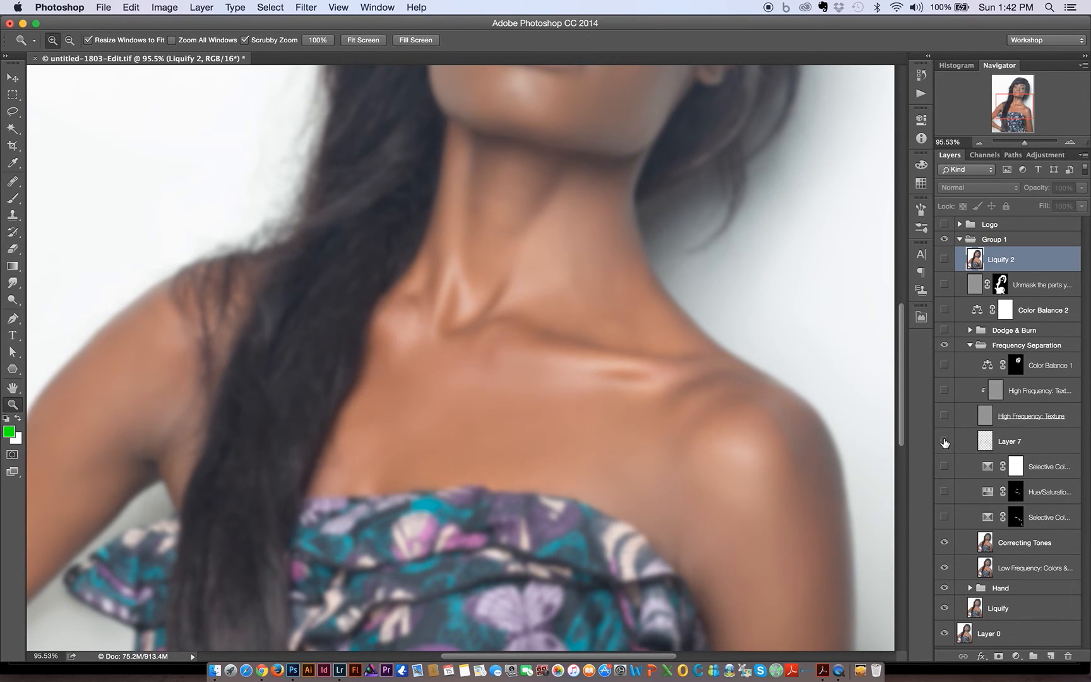
click(944, 442)
click(944, 444)
drag(745, 385, 557, 253)
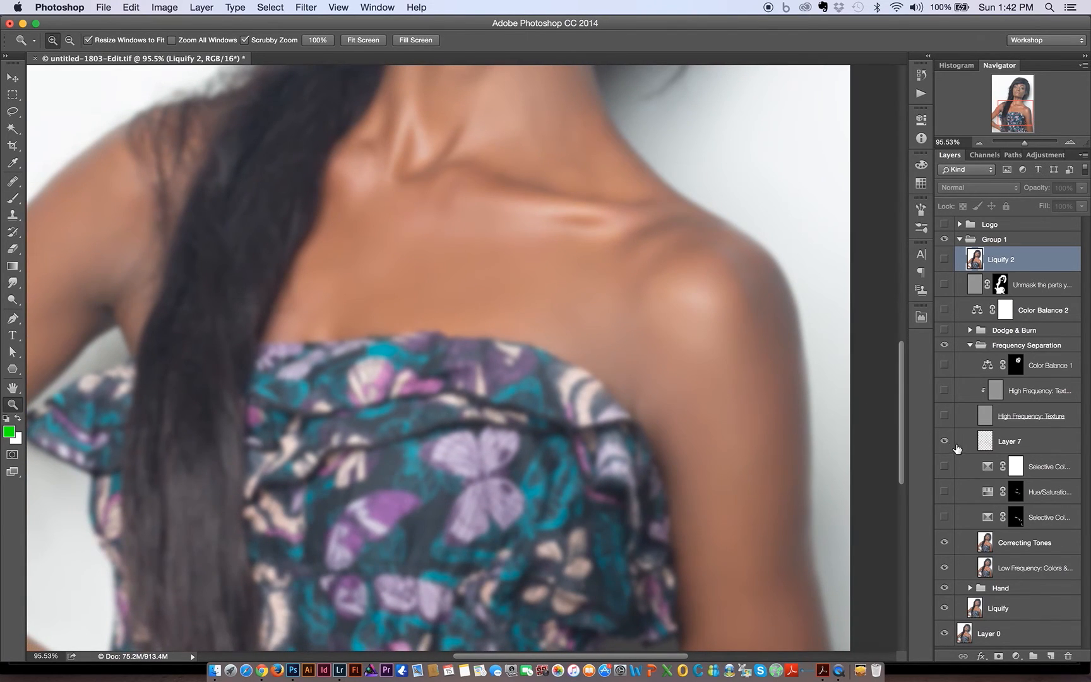
click(944, 441)
click(945, 441)
drag(643, 417, 631, 322)
drag(693, 366, 815, 420)
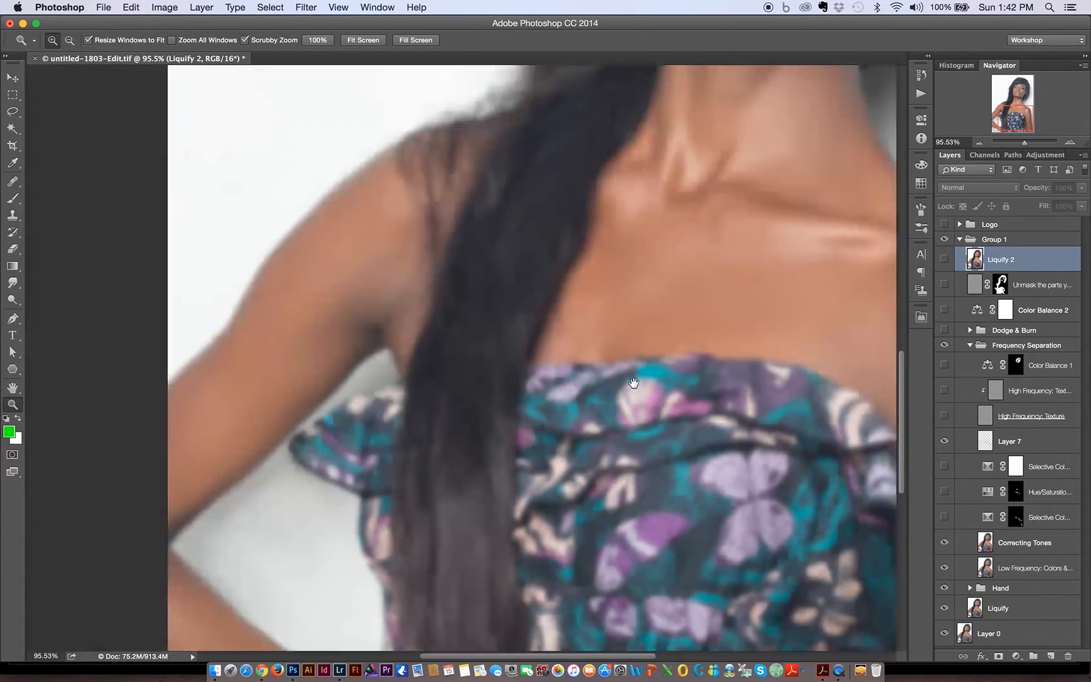
drag(719, 180, 546, 404)
drag(653, 214, 553, 365)
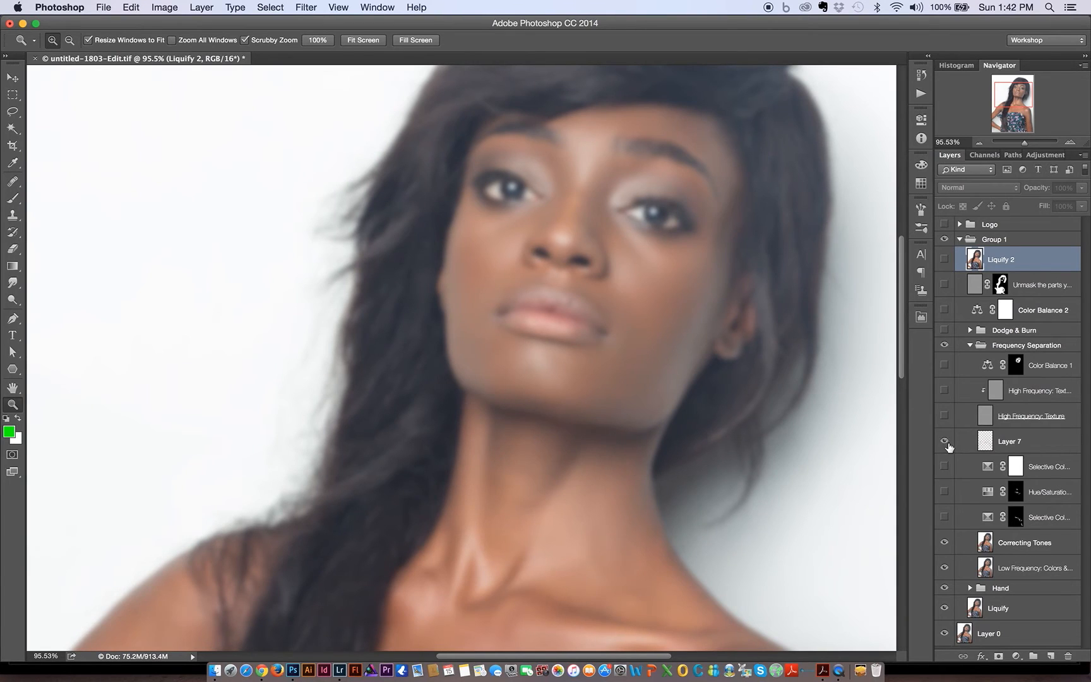
scroll(594, 419, down, 8)
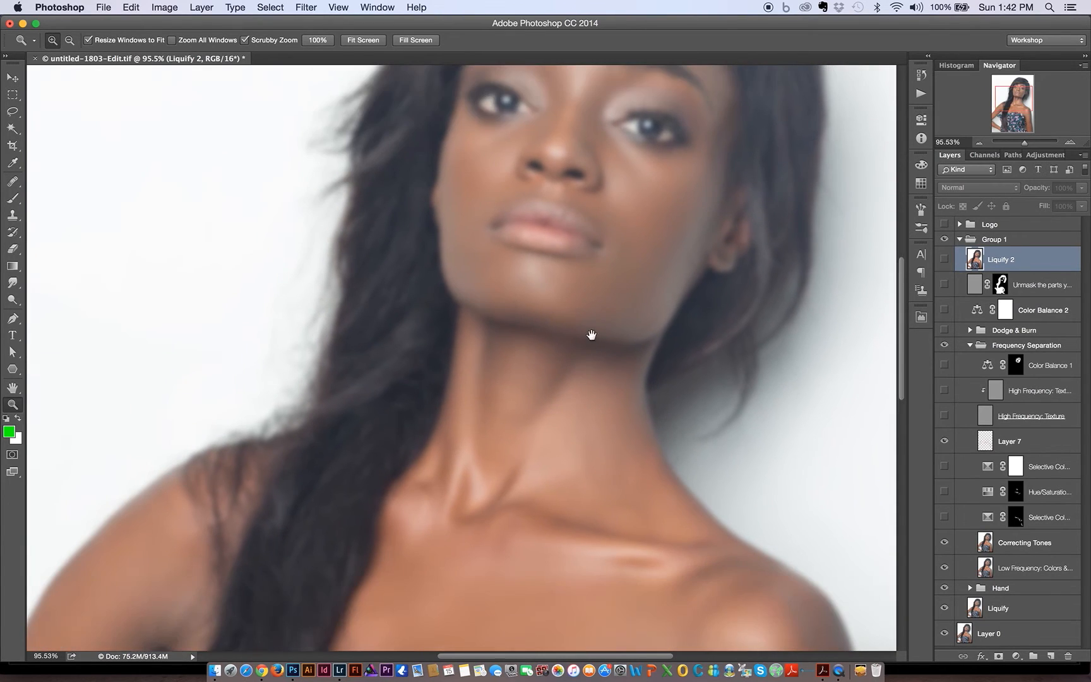
scroll(556, 371, down, 7)
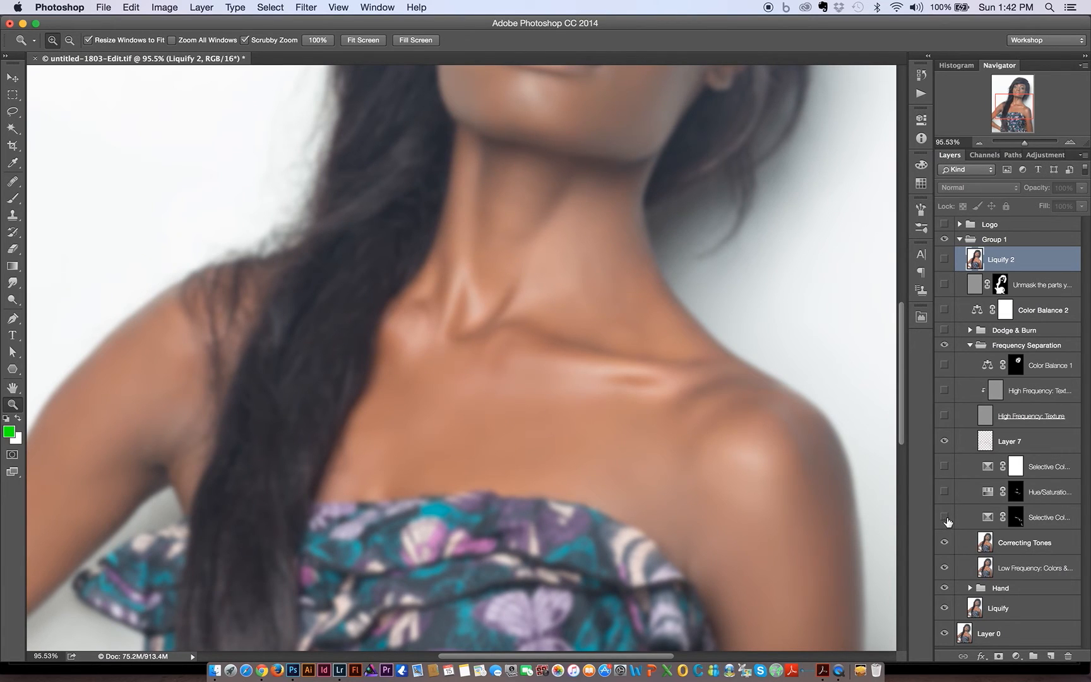
Step: Show the Selective Color layer above Correcting Tones, view its mask alone, and compare the chest with the mask and the layer off and on
alt+click(1013, 520)
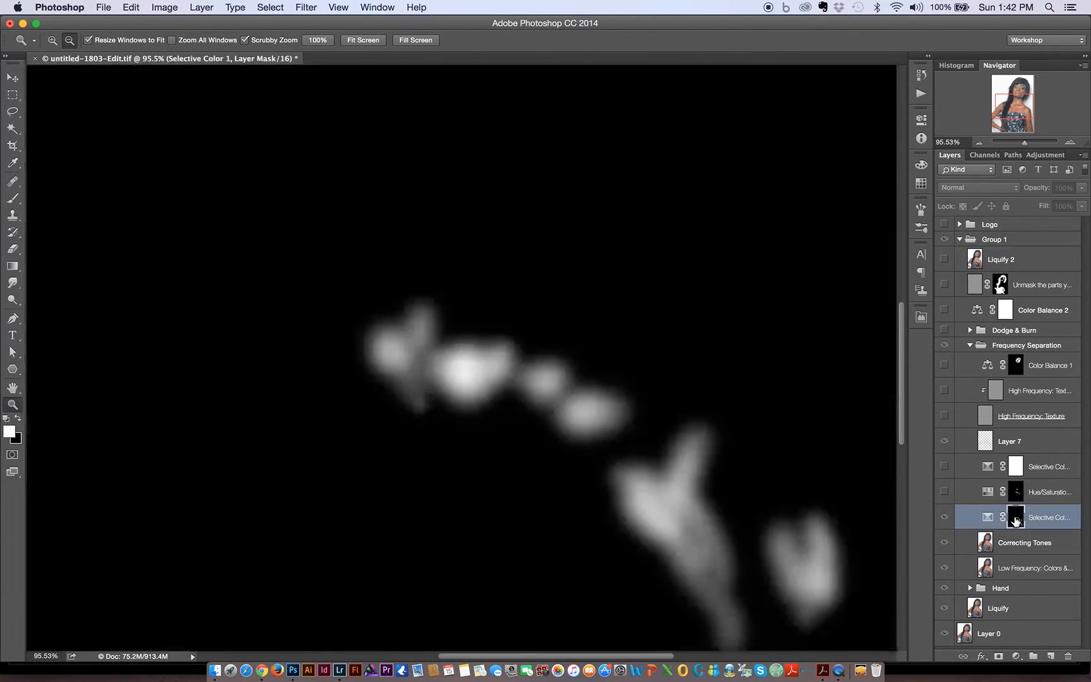
alt+click(1015, 520)
shift+click(1015, 521)
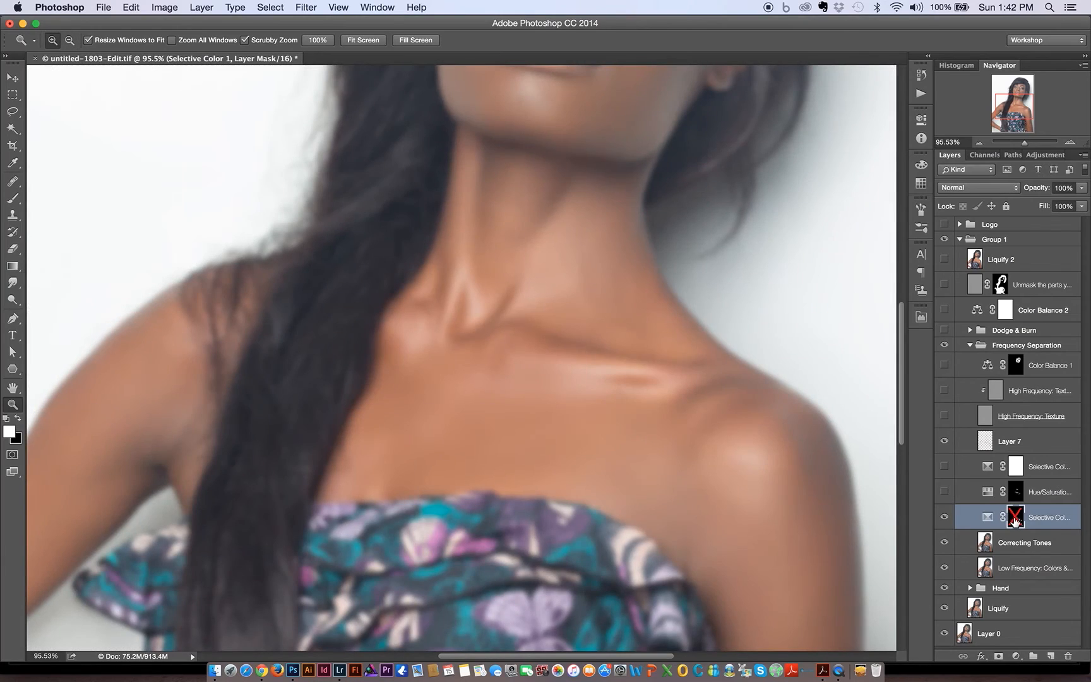
shift+click(1015, 521)
shift+click(1016, 521)
drag(521, 385, 612, 391)
shift+click(1014, 521)
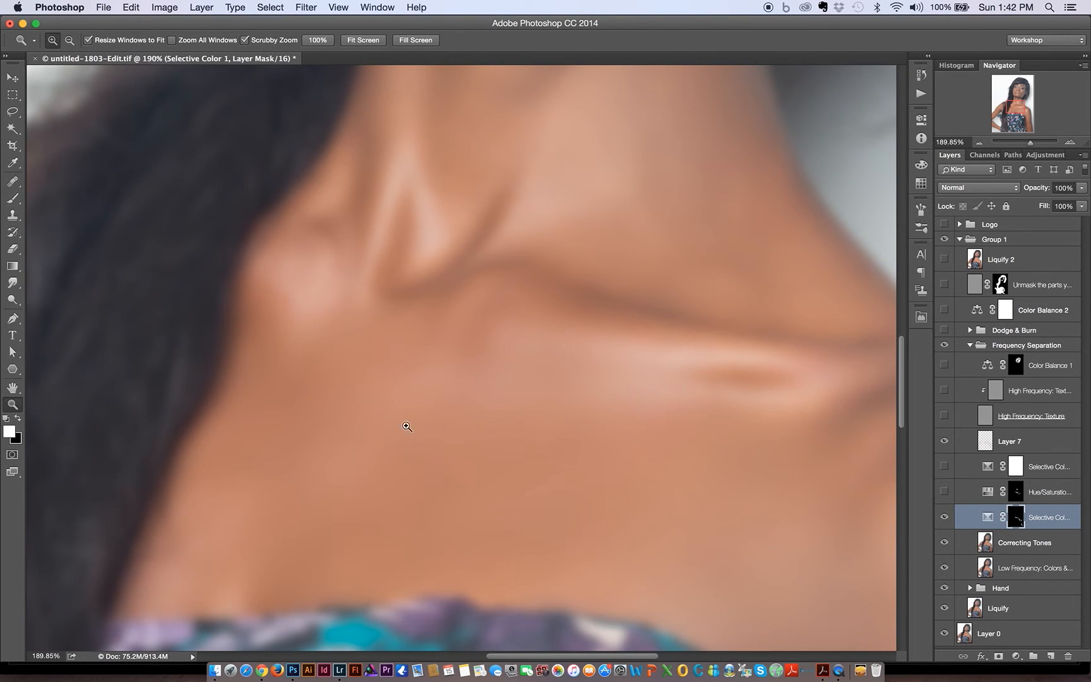
click(944, 517)
click(944, 517)
Step: Show the Hue/Saturation layer, open its settings, and review the adjustments for Reds and Yellows
click(945, 492)
click(944, 493)
double_click(989, 495)
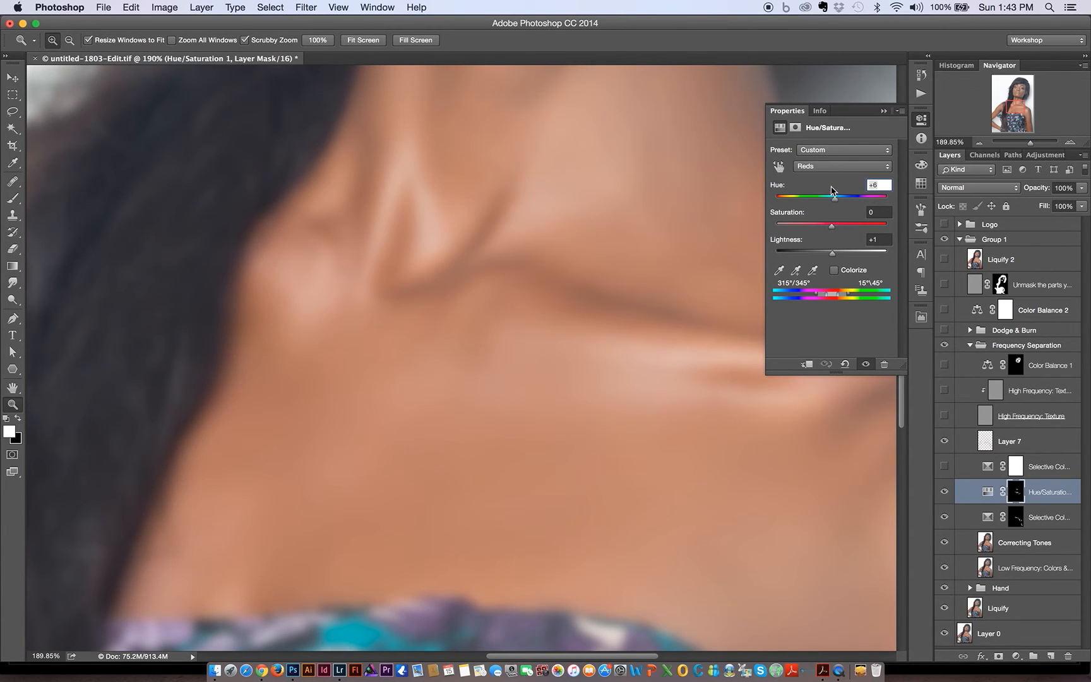
click(827, 166)
click(824, 178)
click(824, 168)
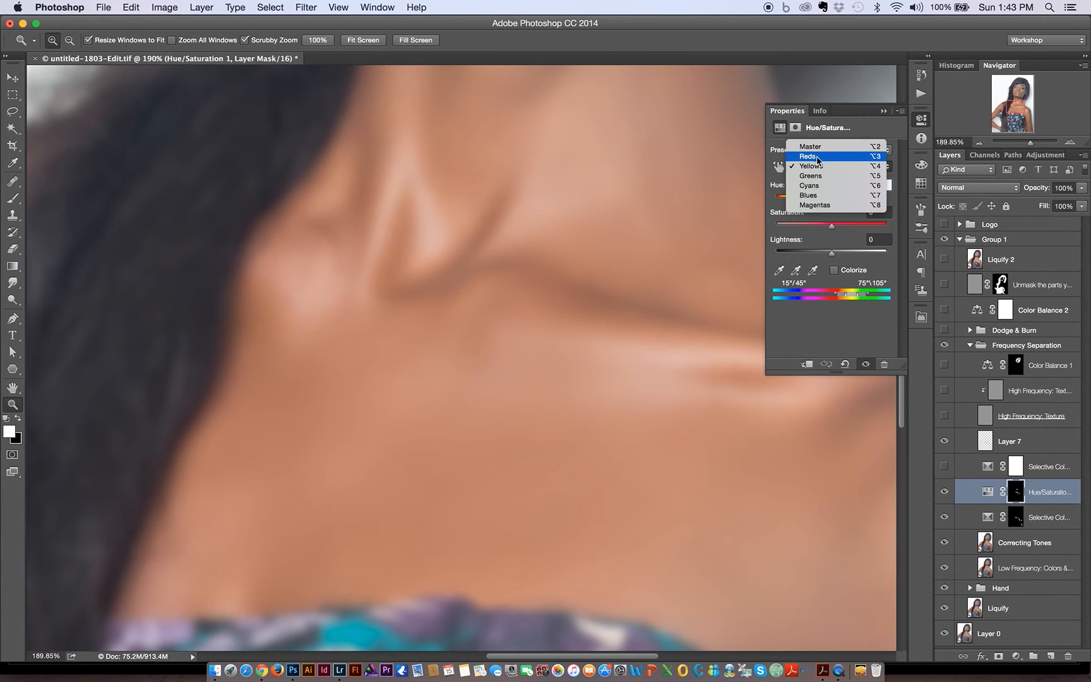
Step: Show the Selective Color layer below Layer 7, view its effect on the neck and chest, and open its settings
click(944, 468)
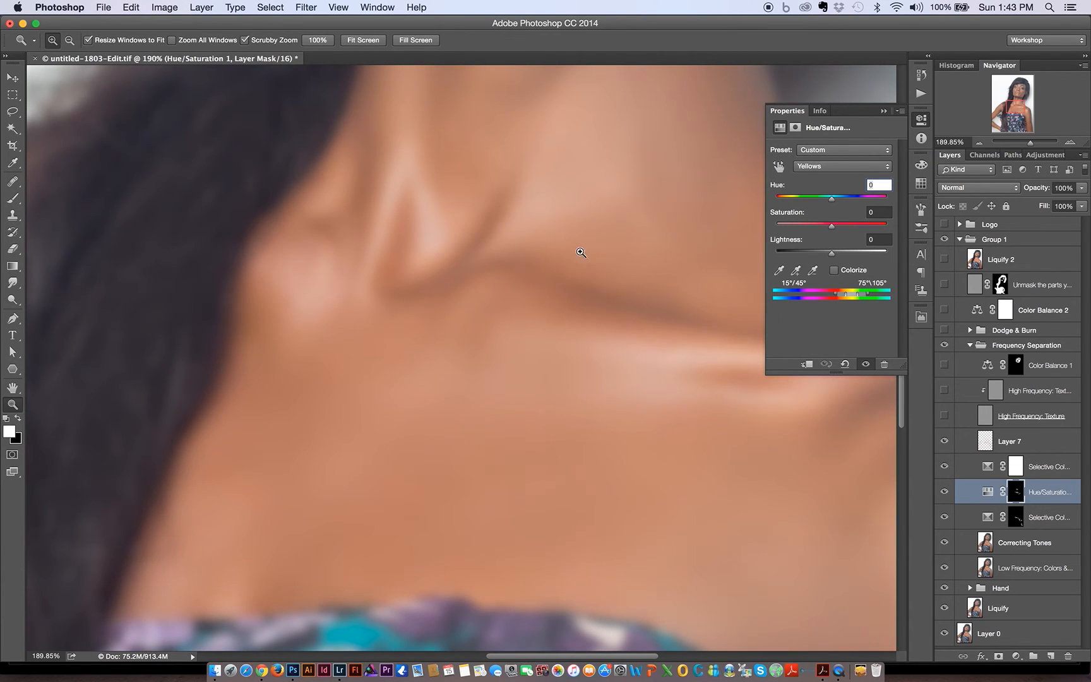
drag(577, 246, 517, 246)
drag(542, 335, 508, 443)
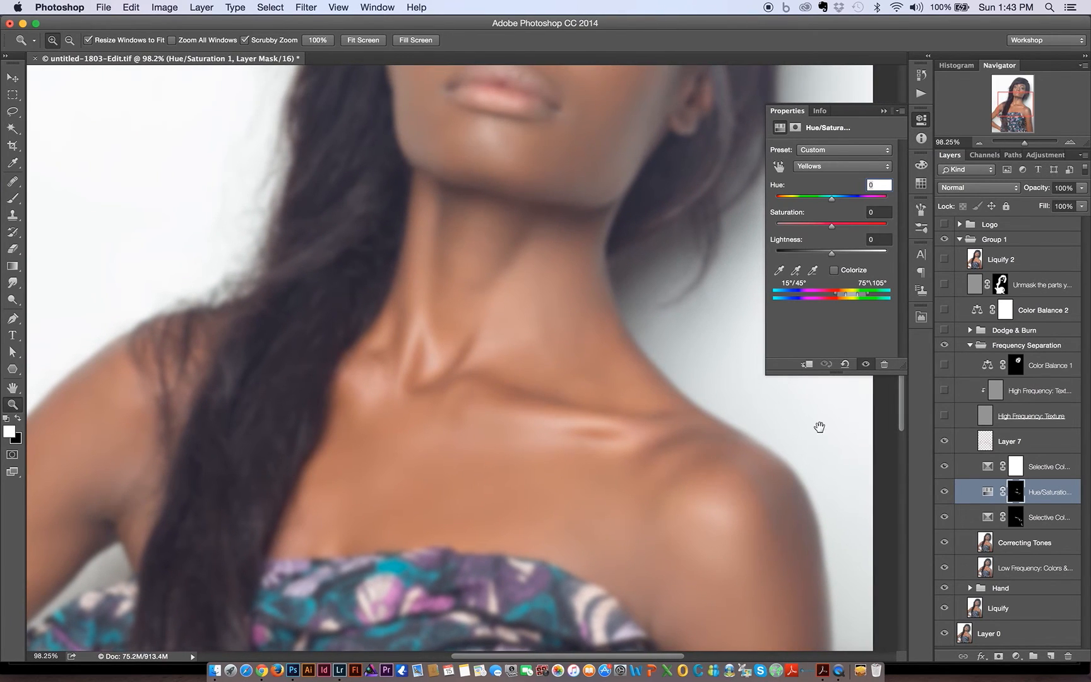
click(982, 461)
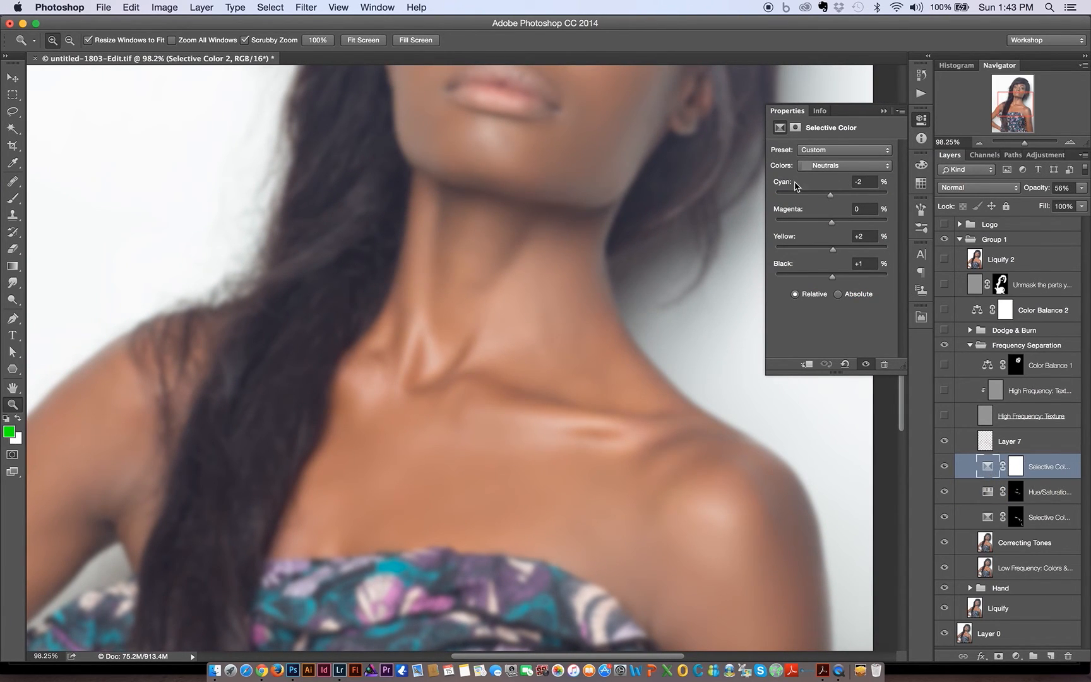
Step: Review the Selective Color adjustments for Neutrals, Whites and Blacks
click(826, 167)
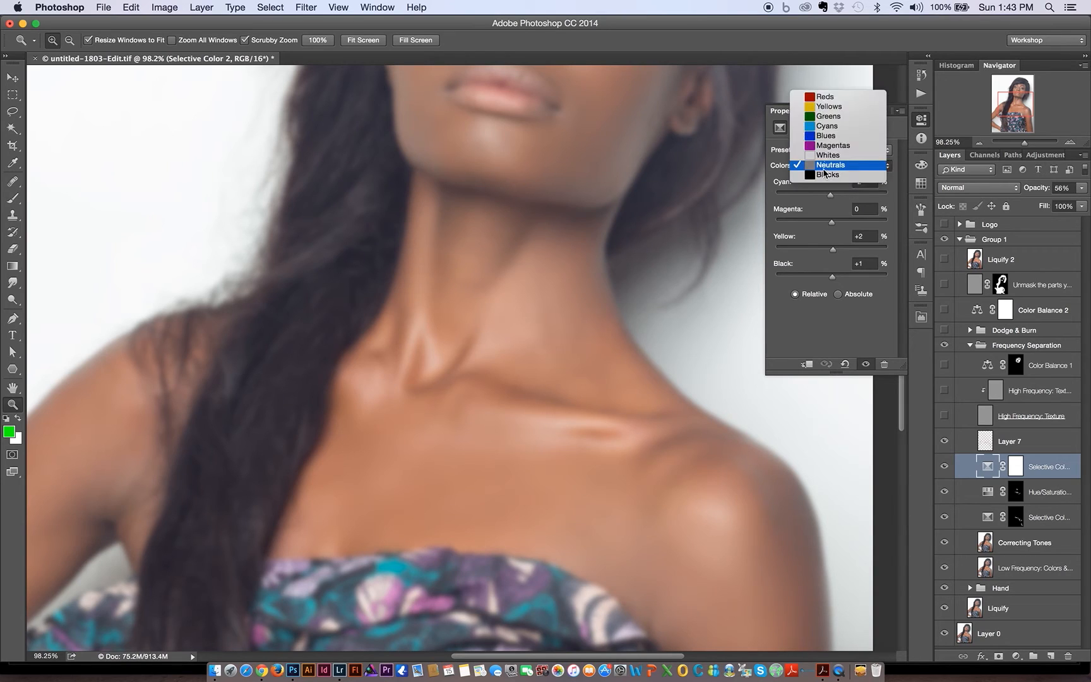
click(822, 166)
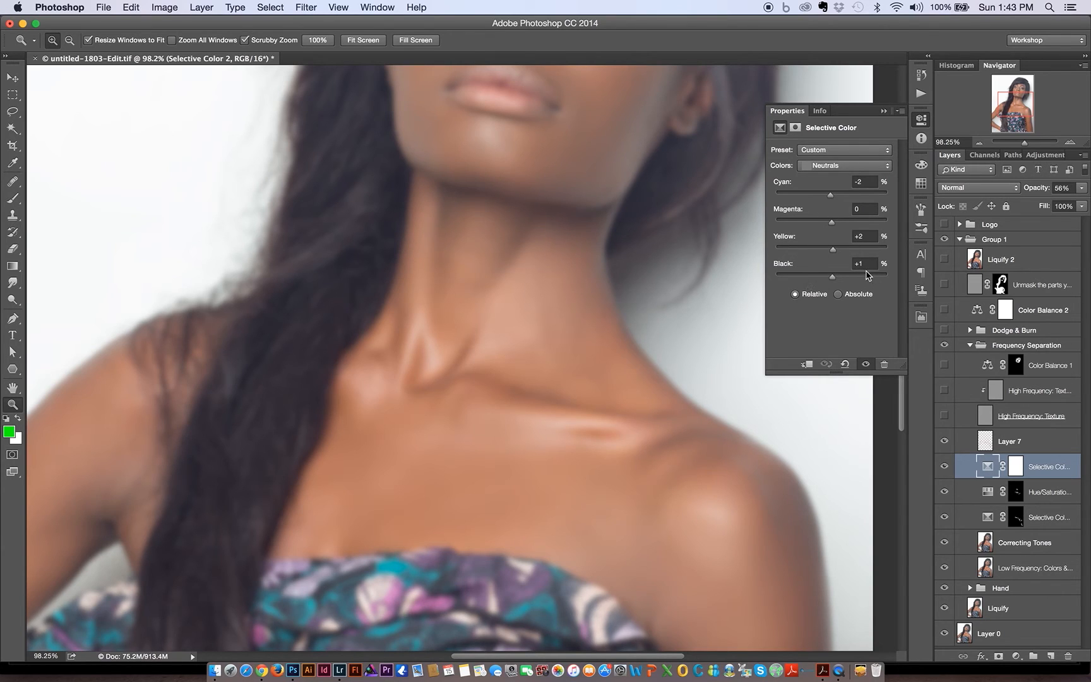
click(825, 167)
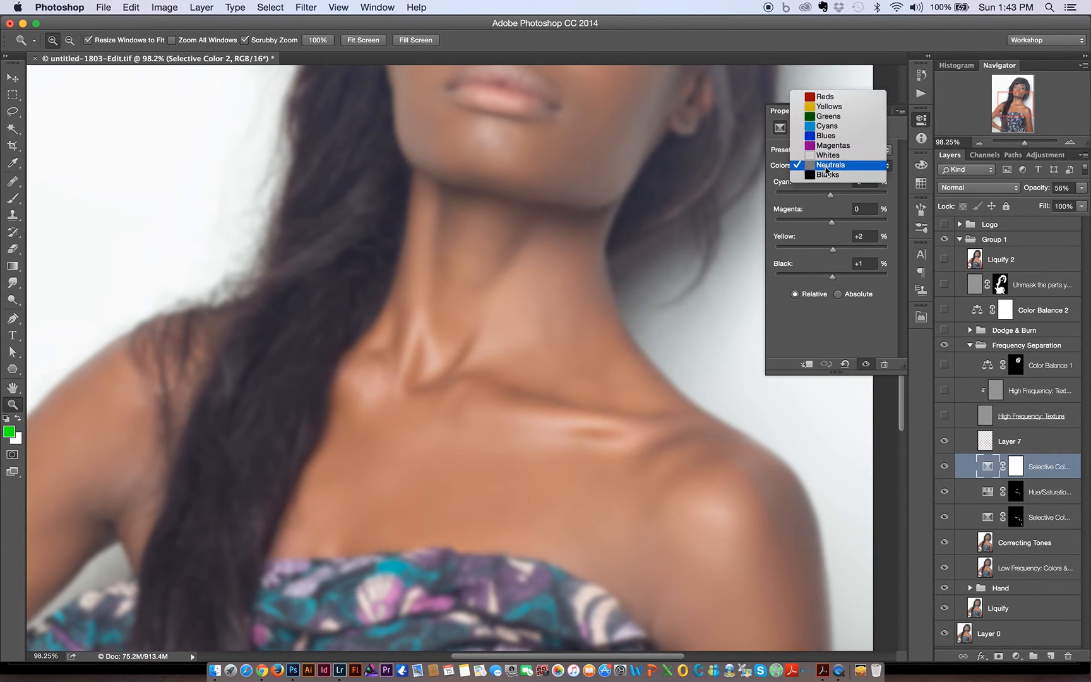
click(824, 155)
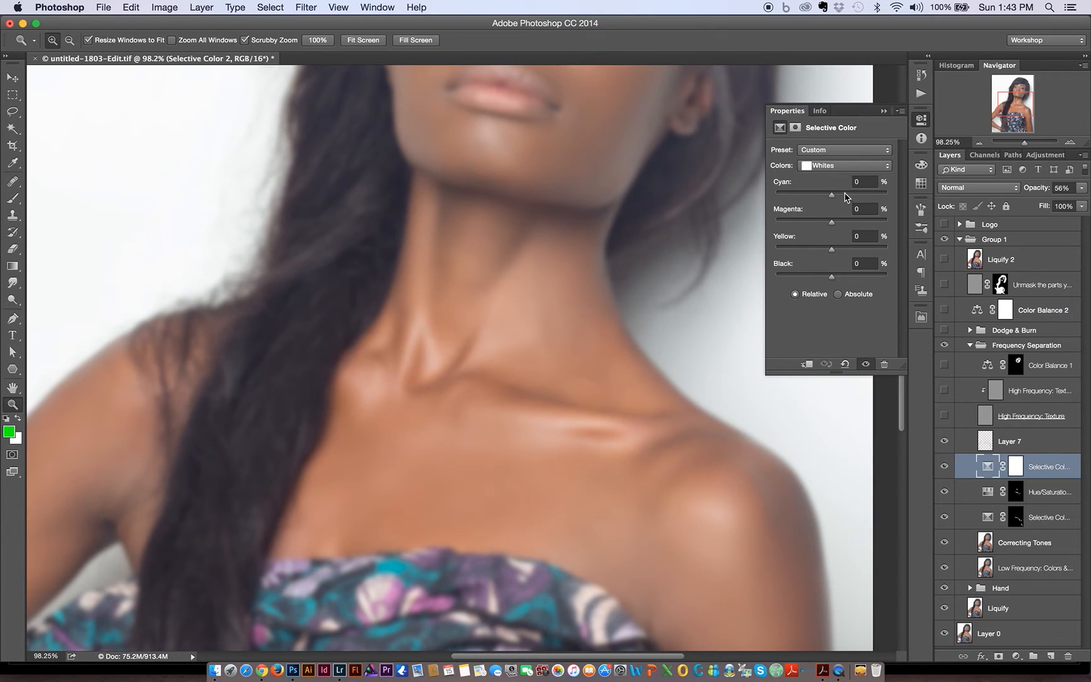
click(830, 167)
click(826, 184)
Step: Compare the skin tones with the two Selective Color layers and the Hue/Saturation layer off and on
click(944, 467)
click(944, 487)
click(945, 512)
mouse_move(946, 515)
mouse_down()
mouse_move(945, 471)
mouse_move(944, 518)
mouse_move(946, 505)
mouse_up()
Step: Show both High Frequency: Texture layers and compare the face's skin texture up close with the clipped one off and on
click(944, 390)
click(945, 415)
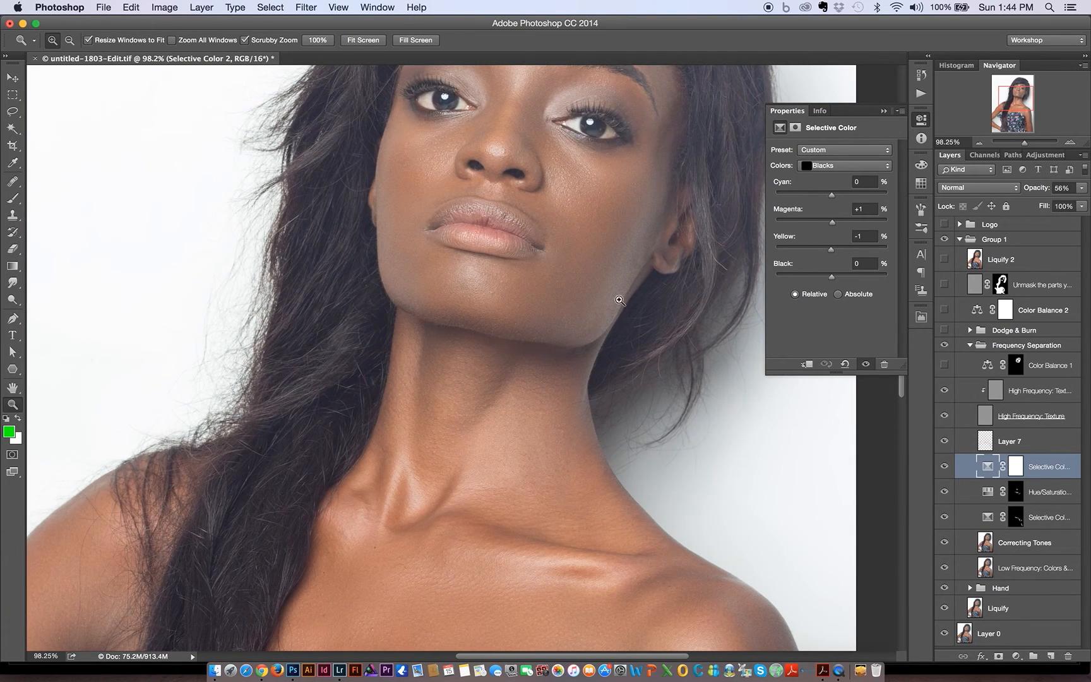
drag(615, 299, 568, 335)
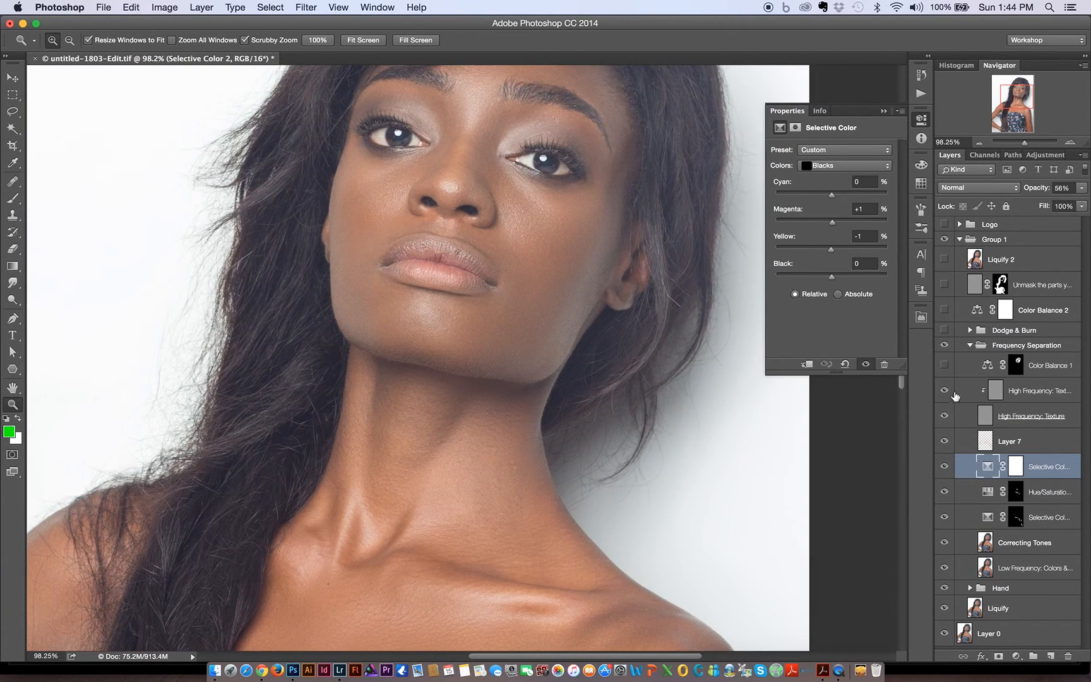
click(945, 392)
drag(487, 154, 491, 214)
drag(434, 180, 470, 257)
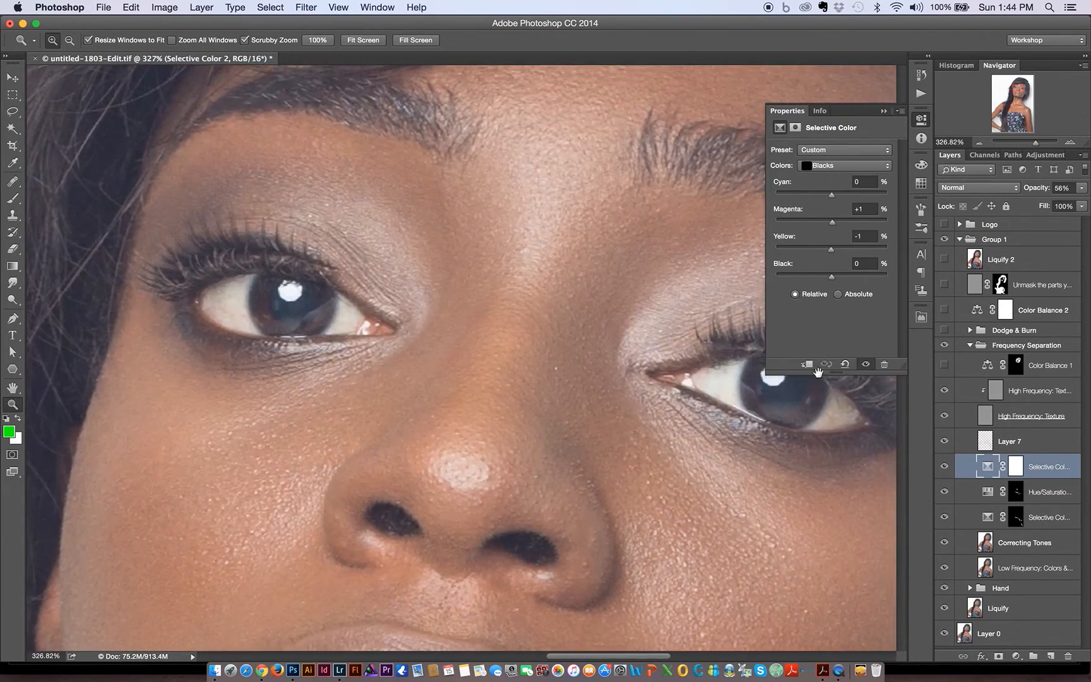
click(944, 392)
Step: Examine the skin texture around the eyes, cheeks, neck and chest, comparing it with the High Frequency layers off and on
scroll(648, 404, down, 5)
scroll(648, 404, right, 5)
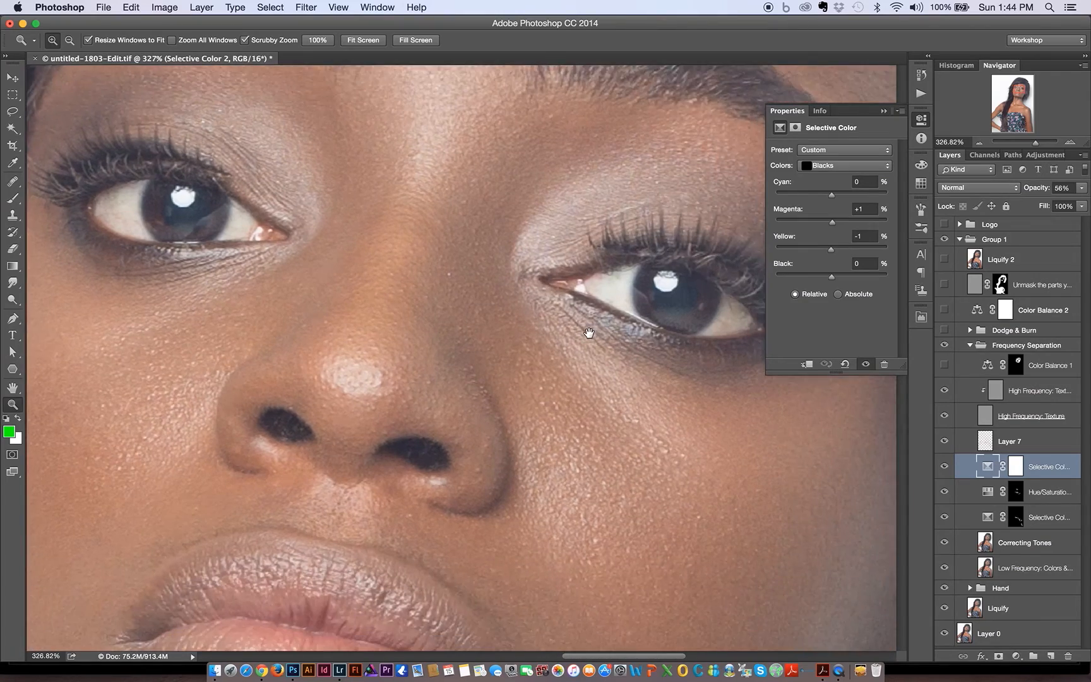
drag(648, 403, 608, 391)
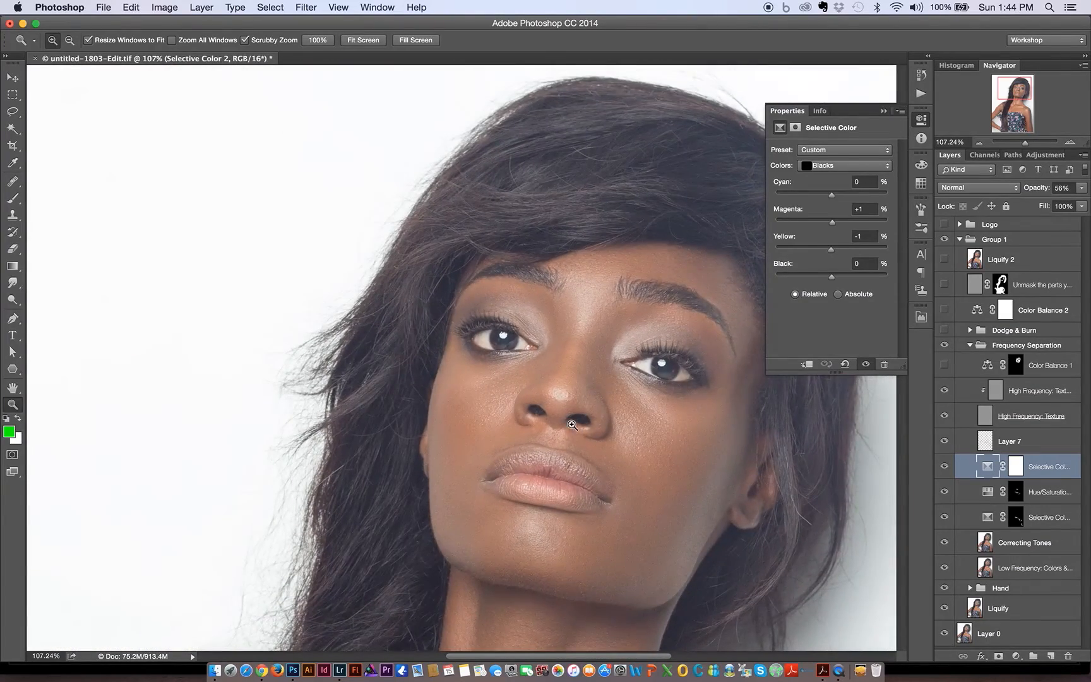
drag(558, 306, 550, 297)
scroll(549, 296, down, 10)
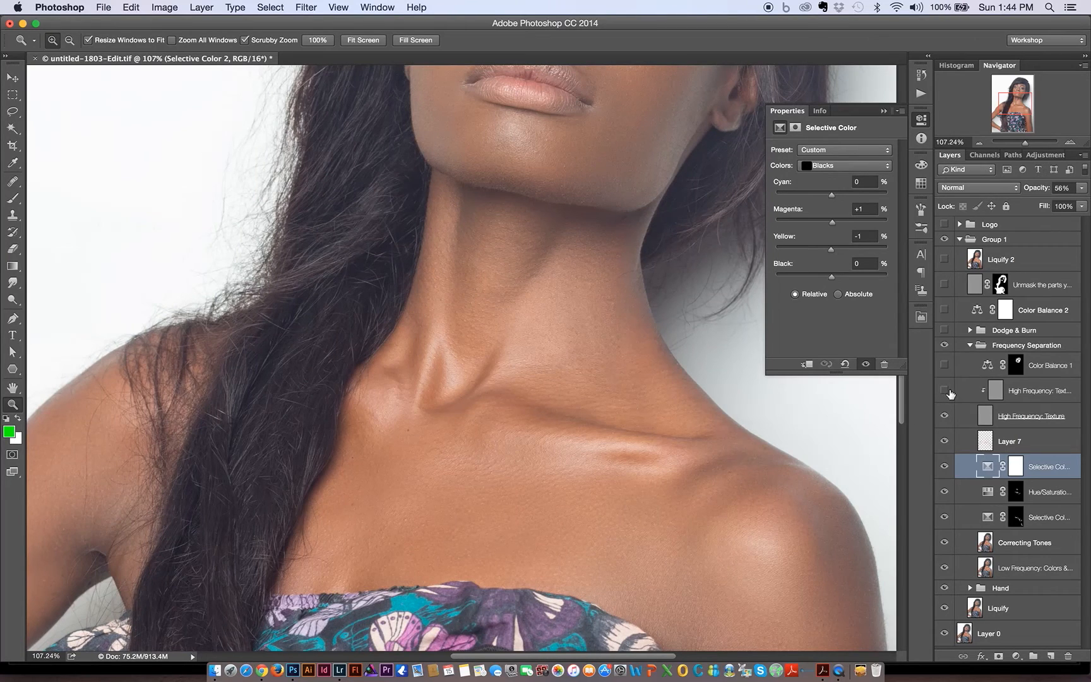
click(945, 417)
Step: Show the Color Balance 1 layer, open its settings, and compare the face with the layer off and on
click(945, 366)
click(988, 368)
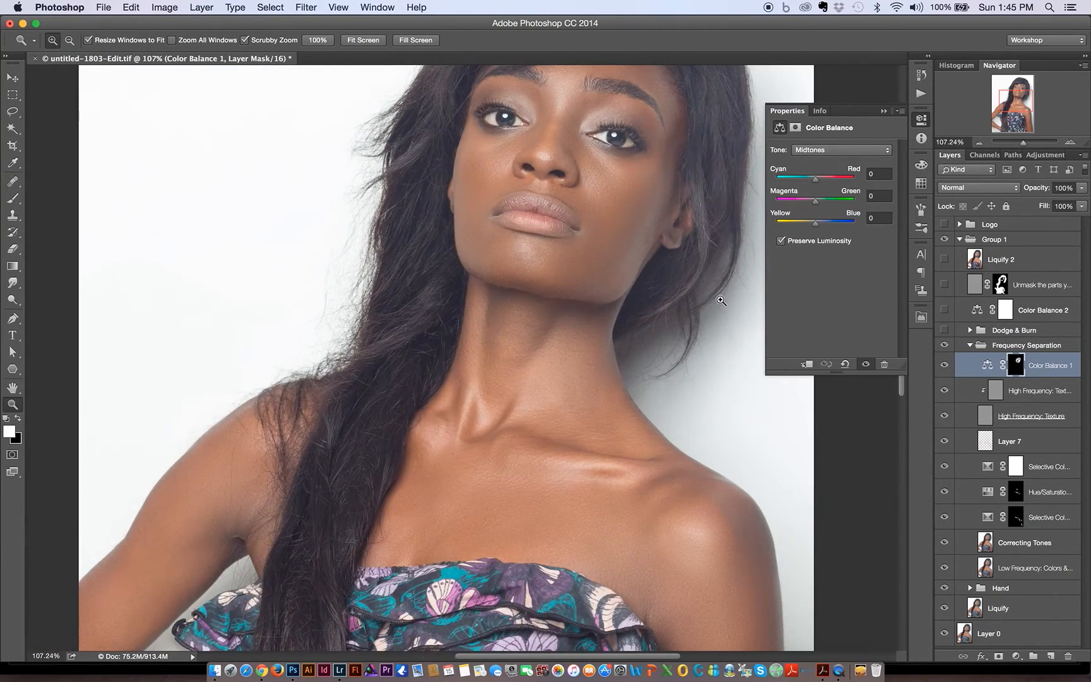
click(944, 366)
click(944, 366)
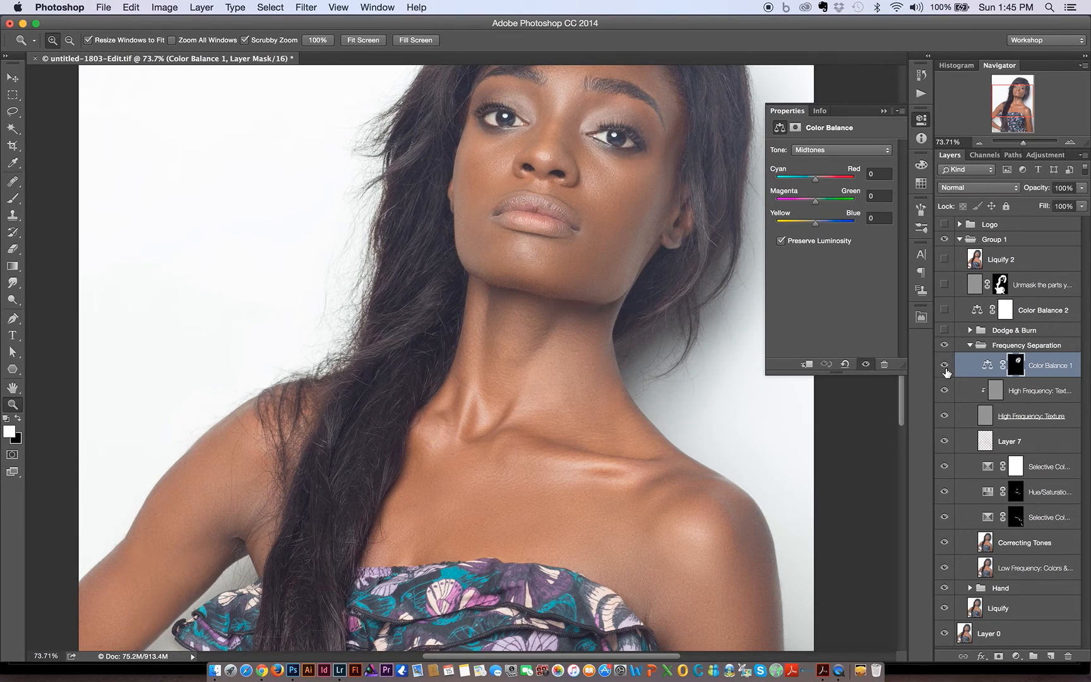
Step: Review the Color Balance 1 adjustments for Shadows, Highlights and Midtones
click(809, 151)
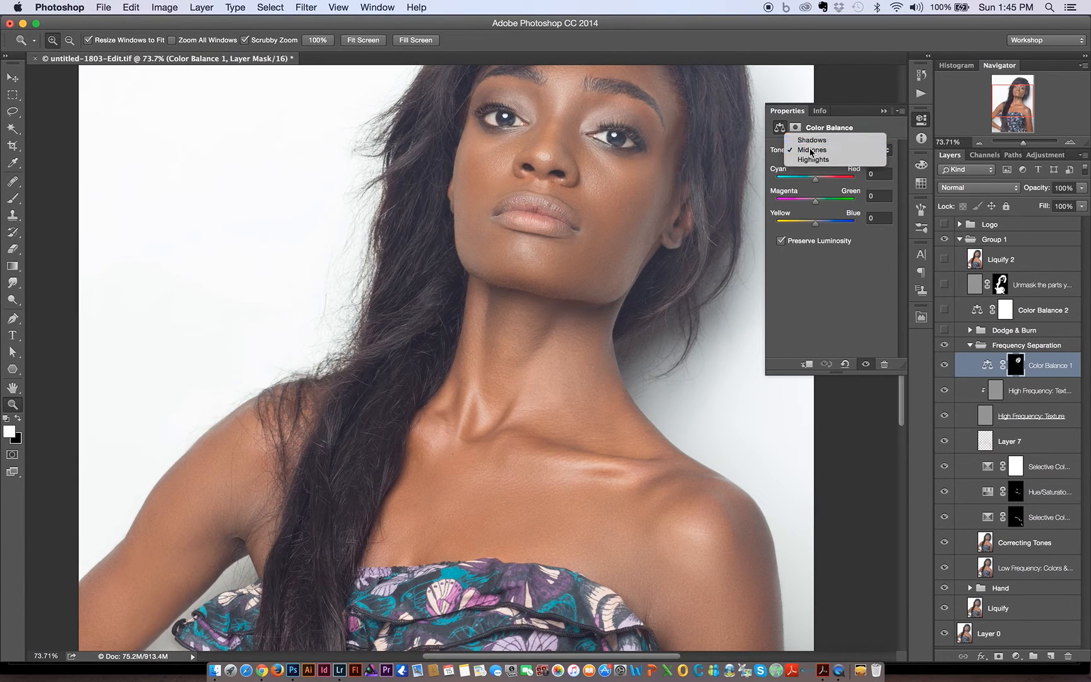
click(811, 140)
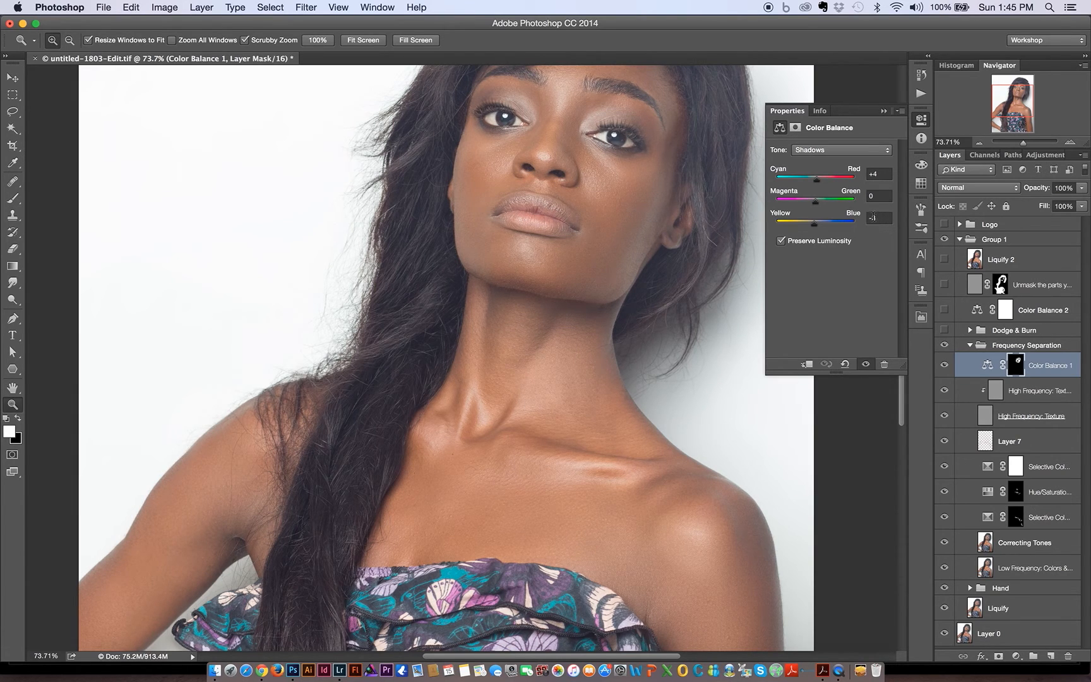
click(836, 152)
click(813, 173)
click(824, 152)
click(814, 139)
Step: Collapse the Frequency Separation group and compare the whole portrait with the group off and on
click(969, 346)
drag(598, 239, 497, 241)
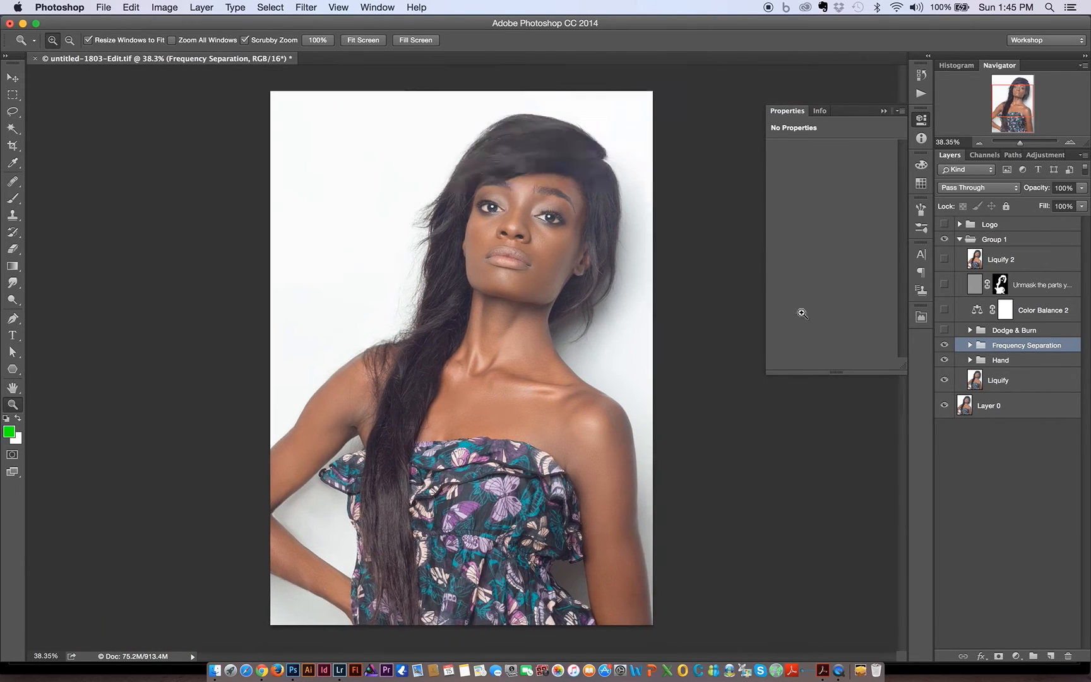
click(944, 345)
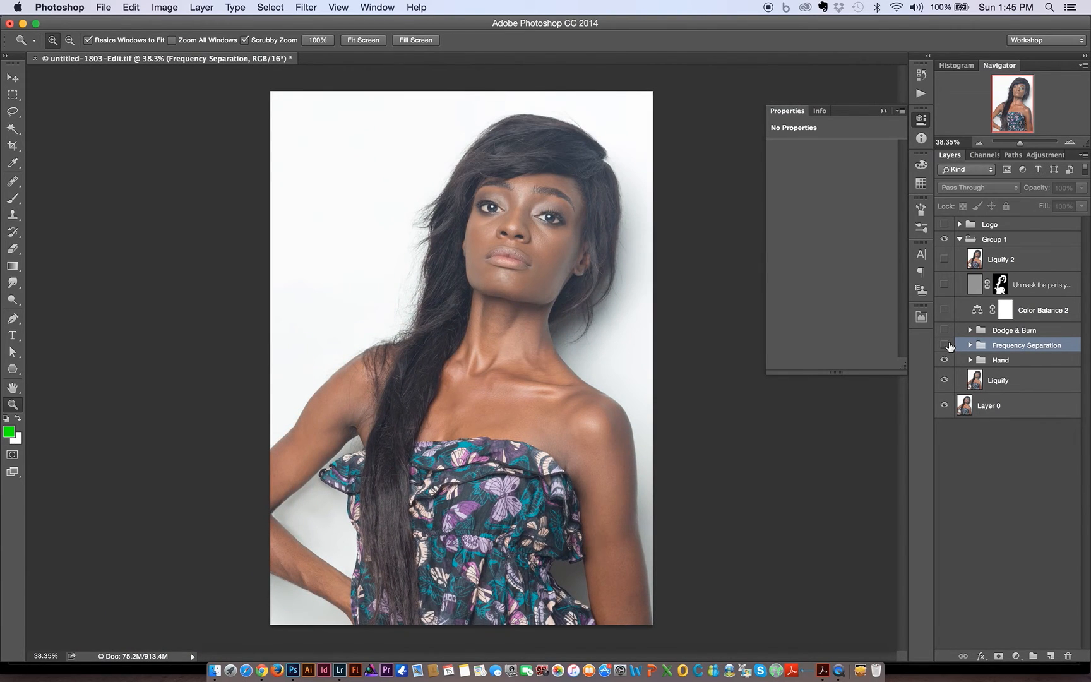
click(945, 345)
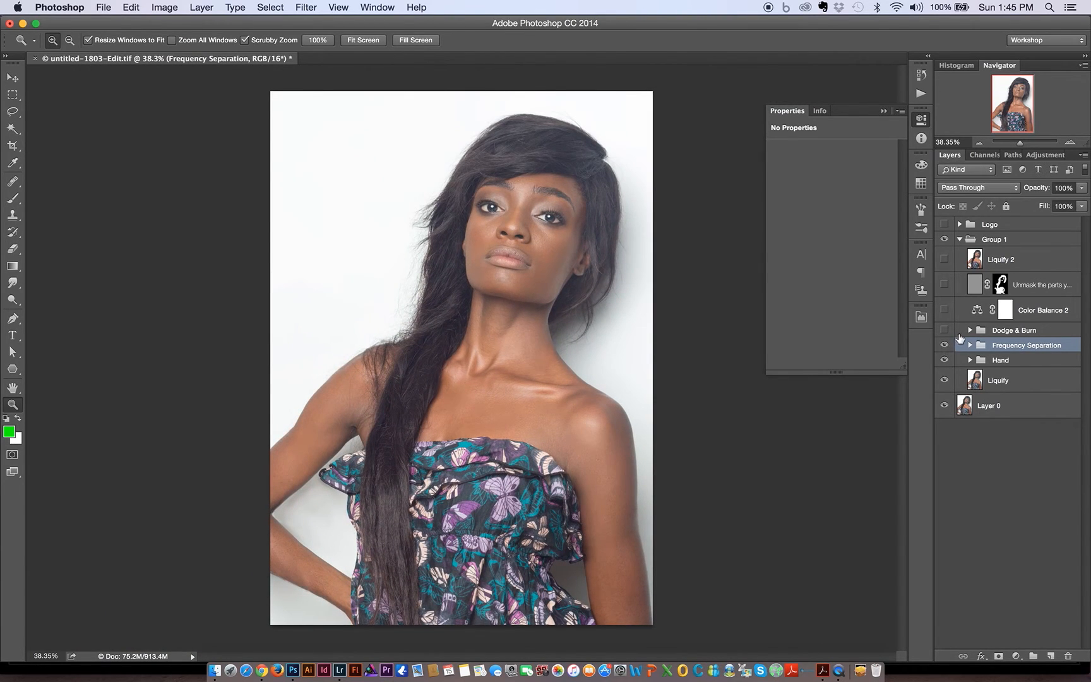
Step: Expand and show the Dodge & Burn group, leaving only its lowest Brightness/Contrast layer visible inside it
click(969, 330)
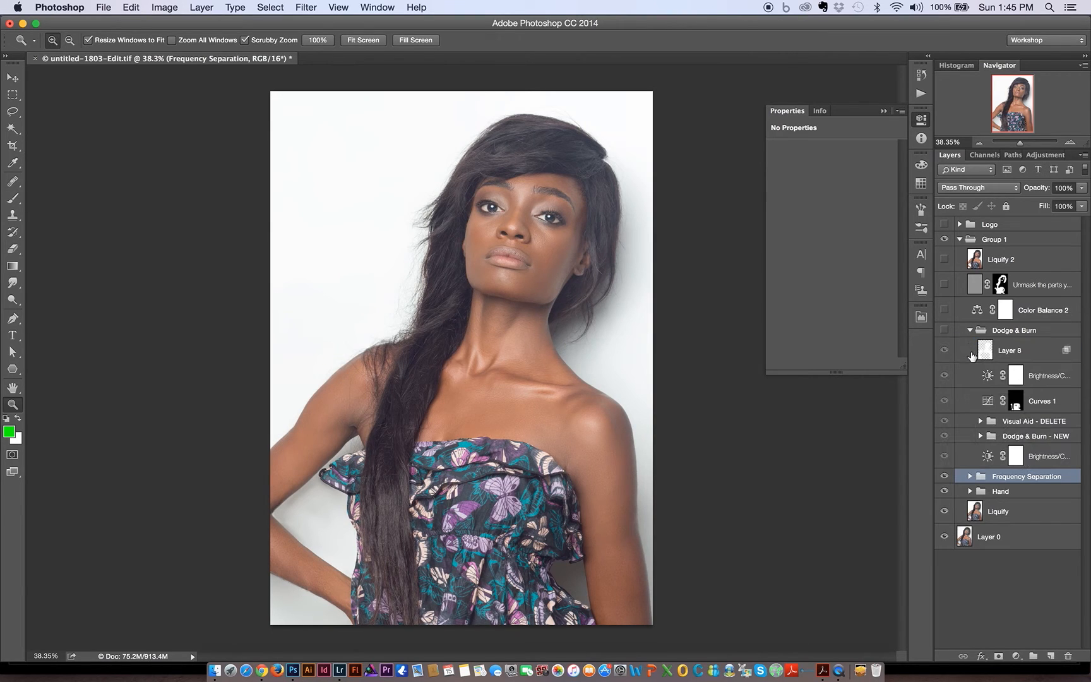
click(944, 330)
drag(945, 350, 943, 455)
click(944, 456)
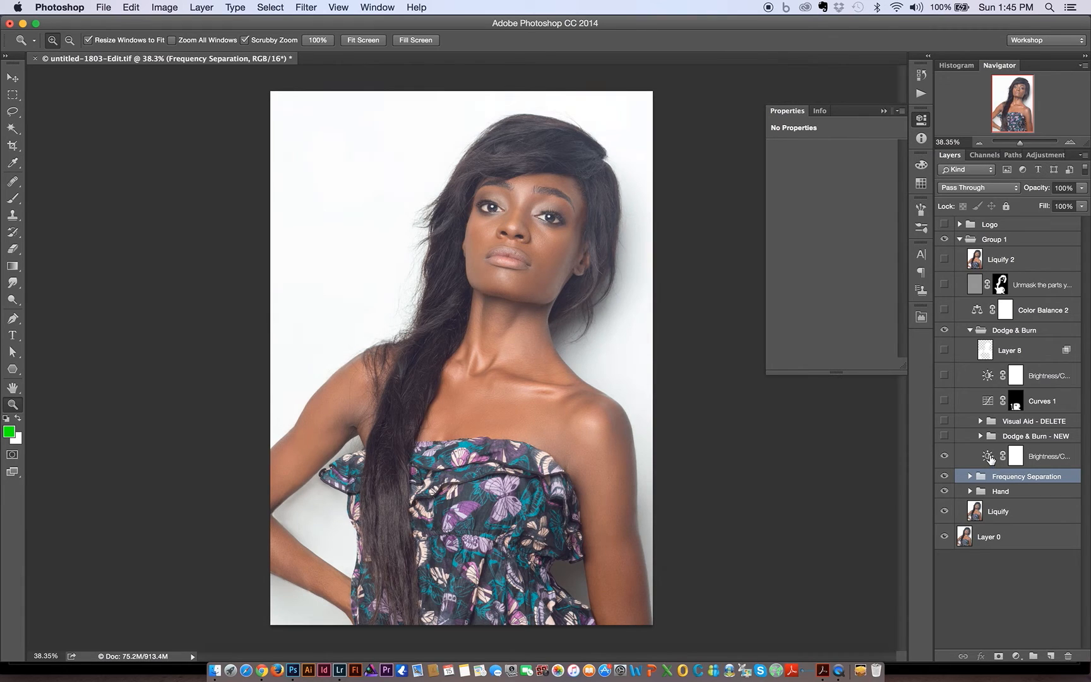
Step: Open the settings of the lowest Brightness/Contrast layer in Dodge & Burn and compare the portrait with it off and on
click(988, 457)
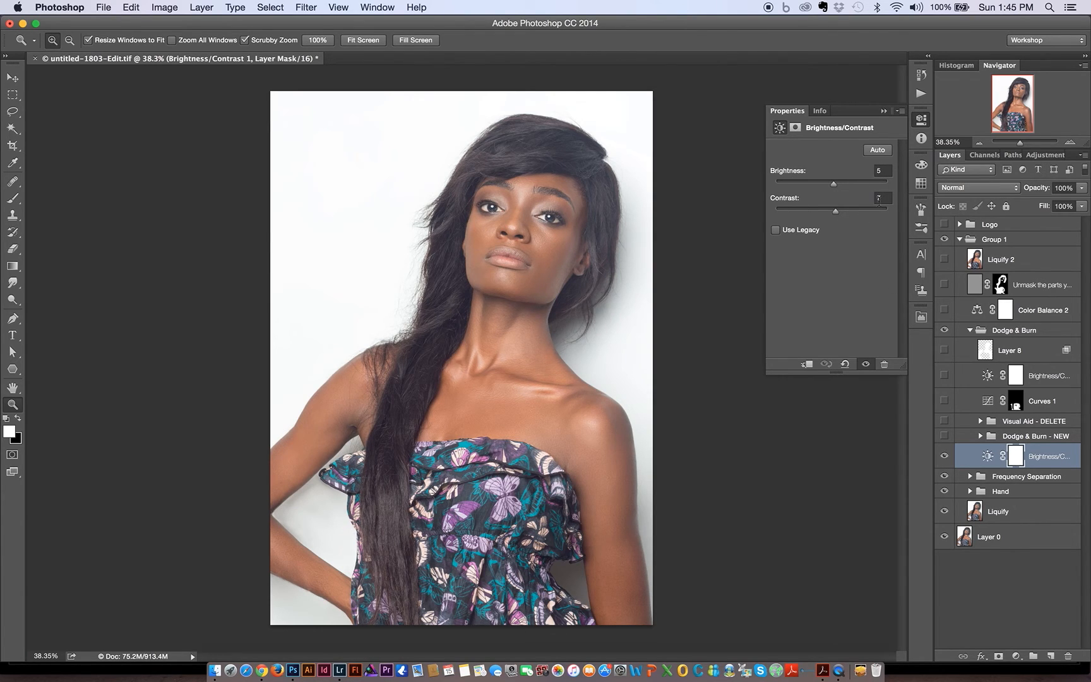
click(944, 457)
click(944, 456)
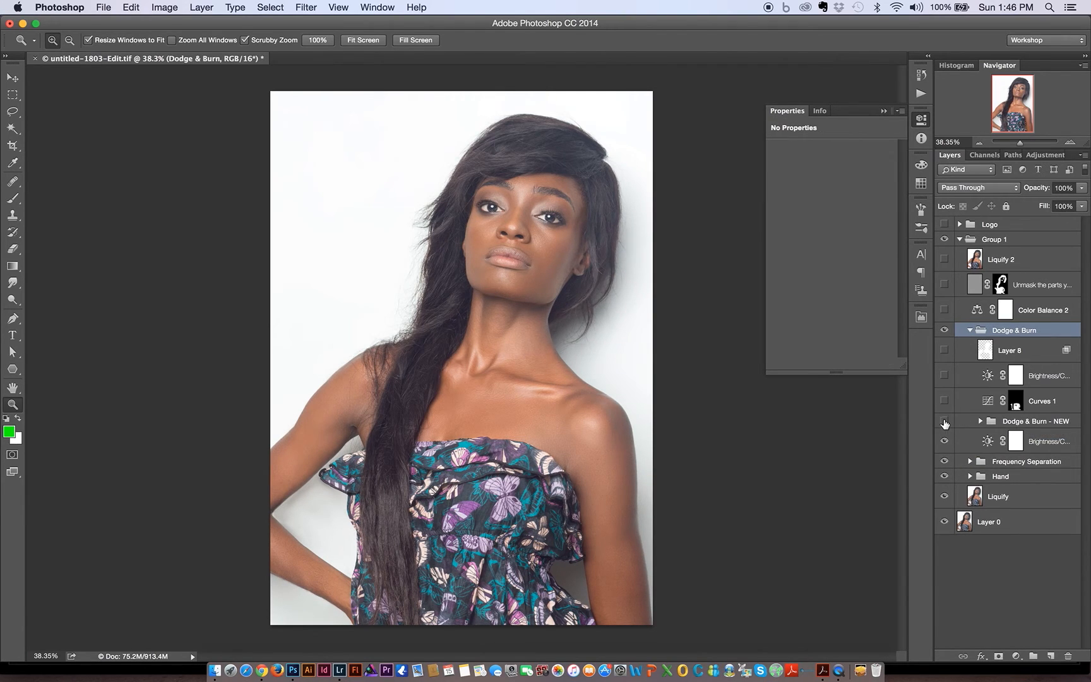
Step: Expand and show the Dodge & Burn - NEW group, and open the Curves settings of its Burn - Darken layer
click(997, 426)
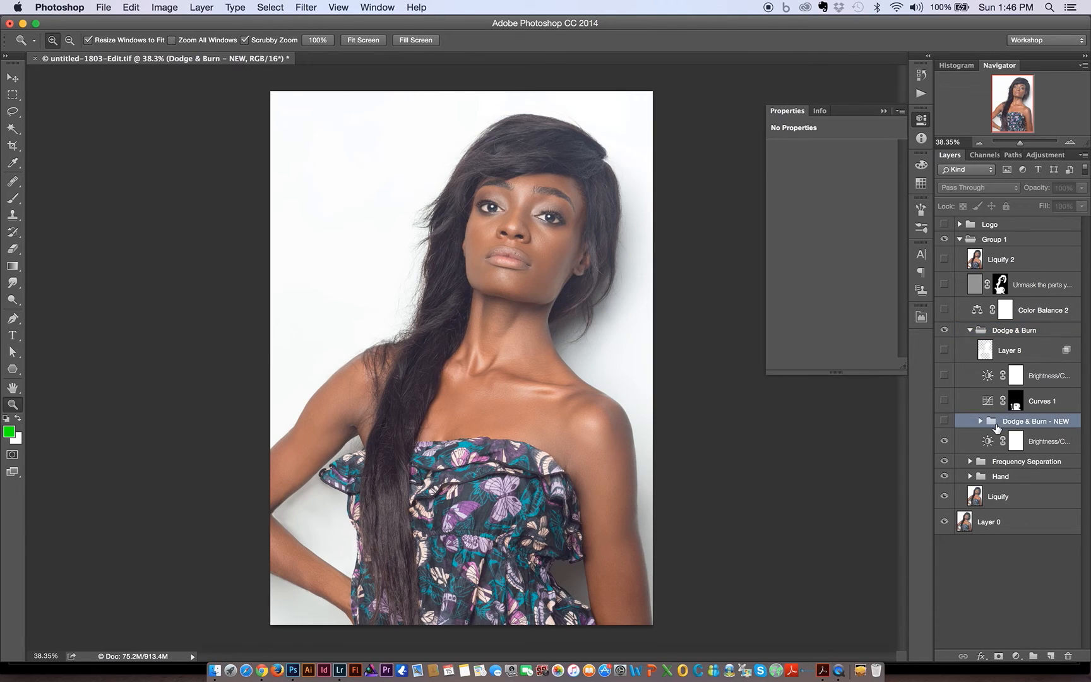
click(979, 421)
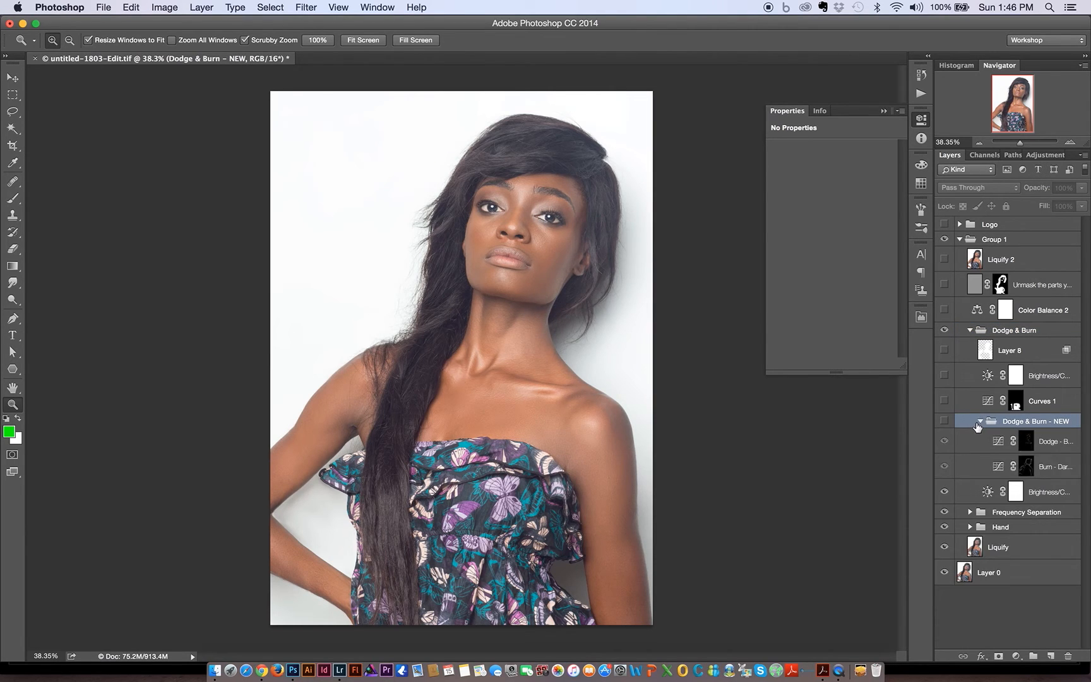
click(944, 420)
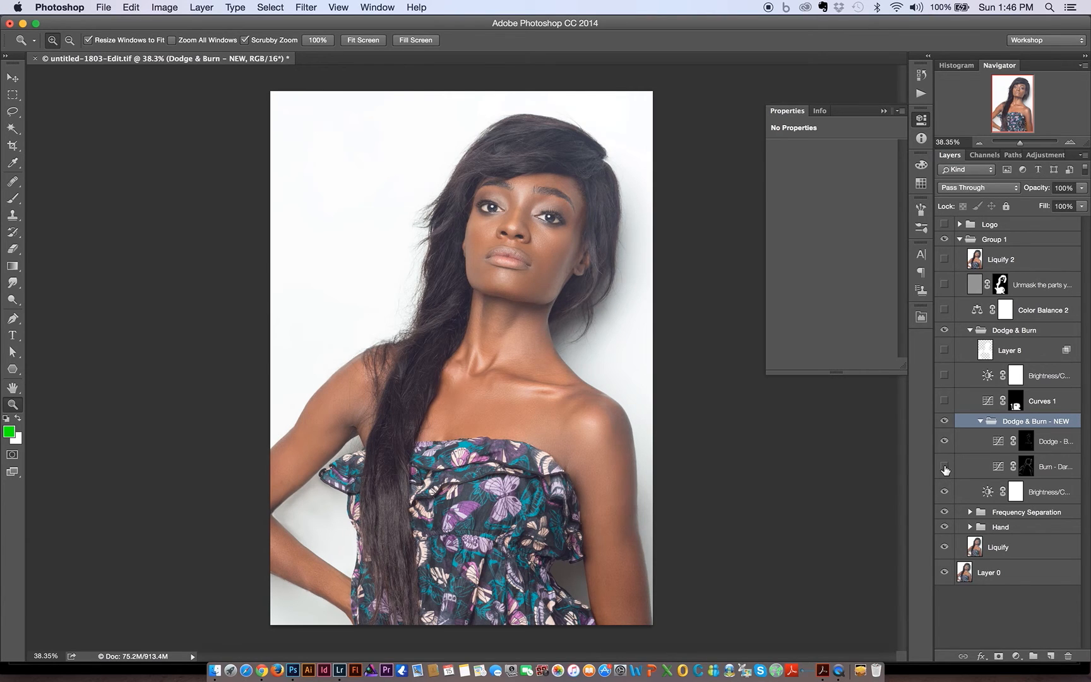
click(944, 466)
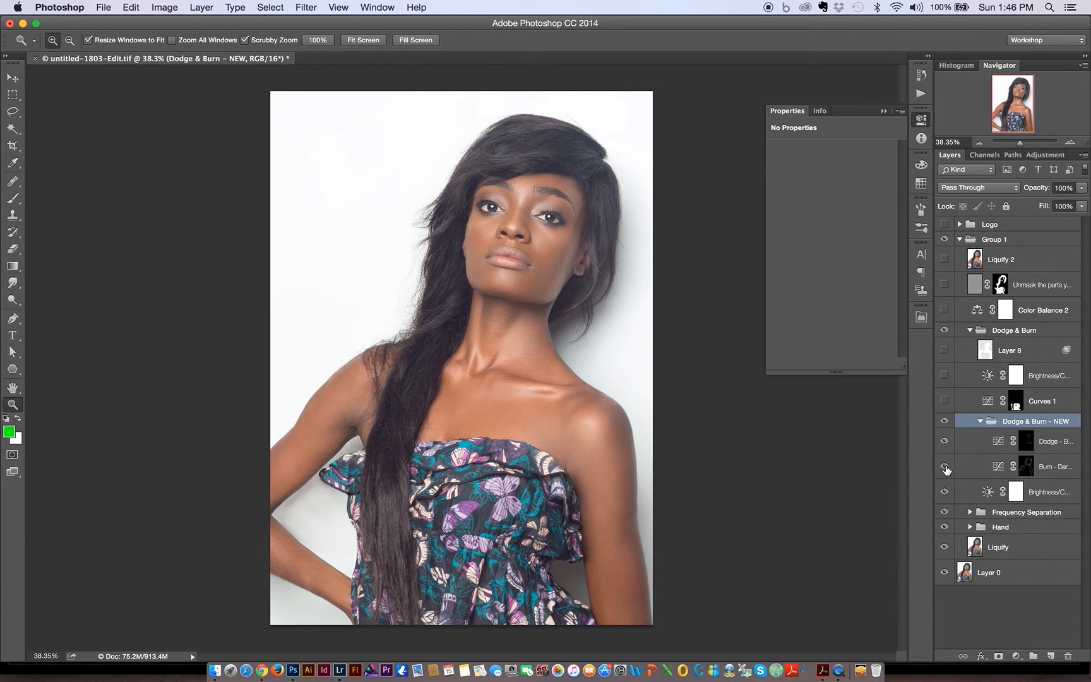
click(998, 468)
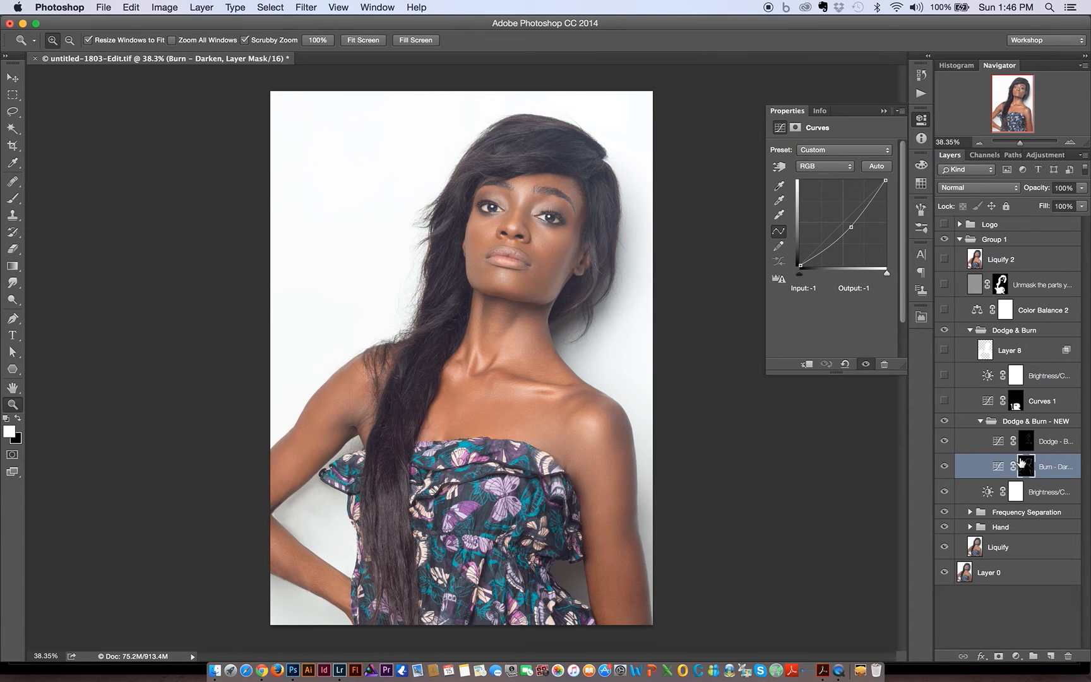
Step: Compare the whole portrait with the Burn - Darken layer and the Dodge layer each off and on
click(944, 466)
click(945, 467)
click(944, 468)
click(944, 467)
click(945, 443)
click(944, 445)
Step: Examine the face up close, comparing its contouring and highlights with the Burn - Darken and Dodge layers off and on
mouse_move(560, 202)
mouse_down()
mouse_move(621, 218)
mouse_move(601, 214)
mouse_up()
click(943, 467)
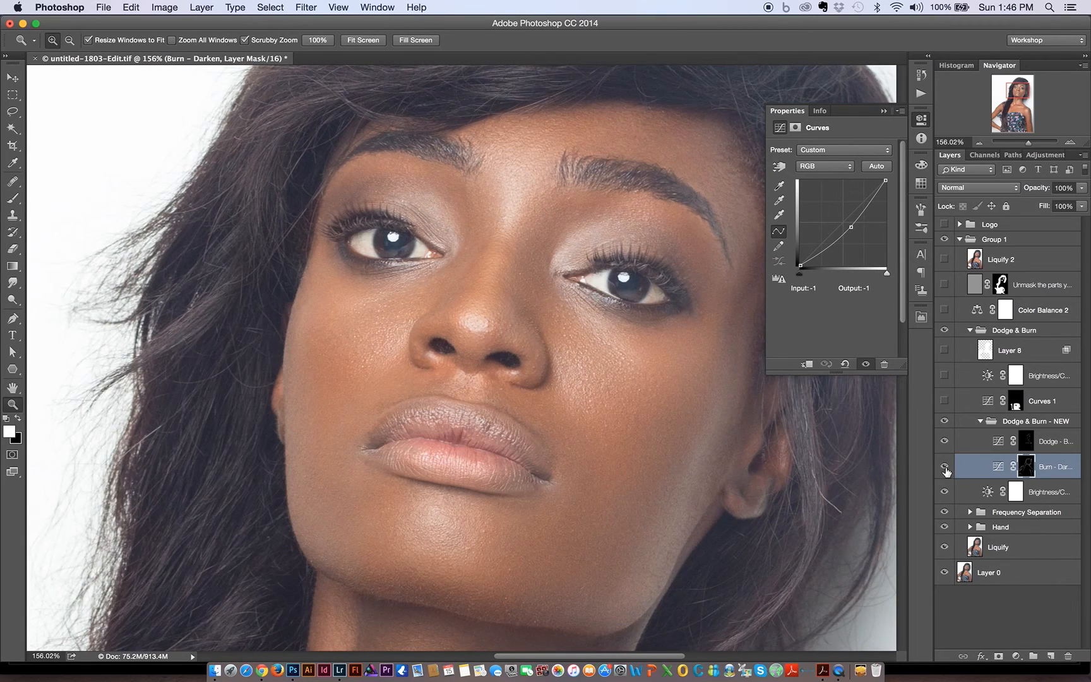
click(945, 442)
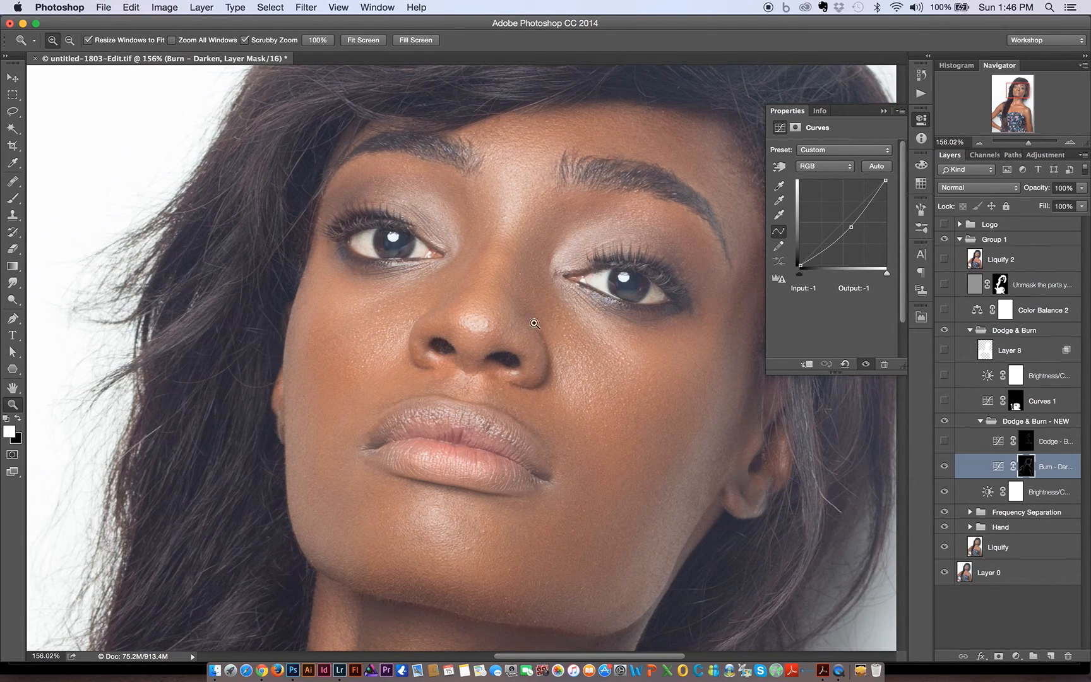
click(944, 443)
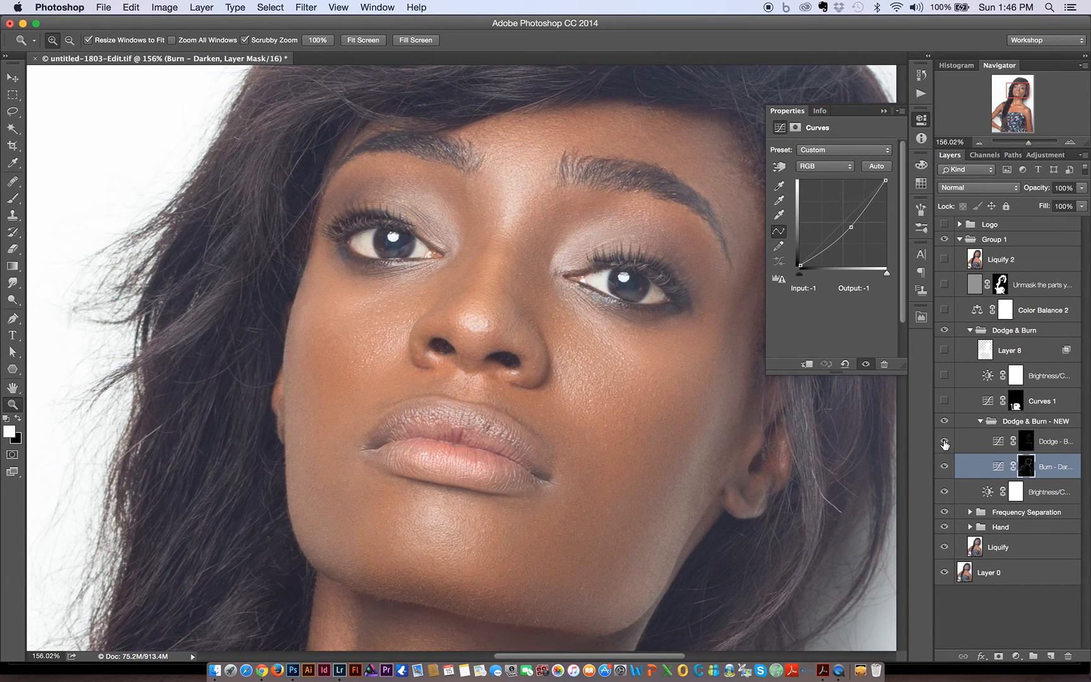
click(945, 442)
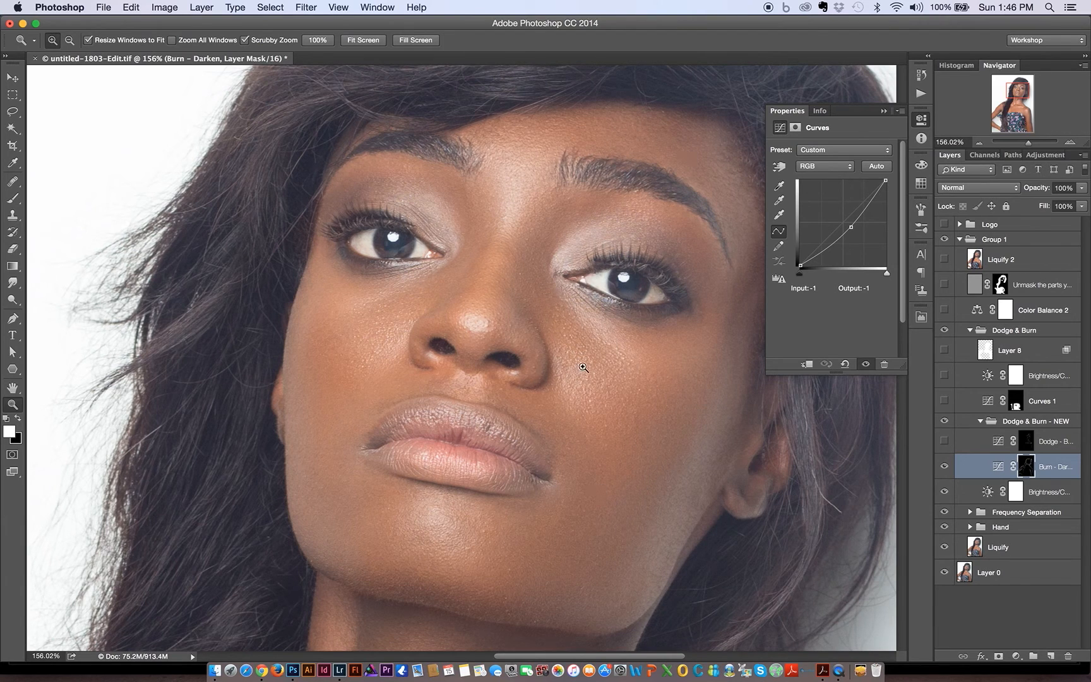
drag(573, 388, 530, 323)
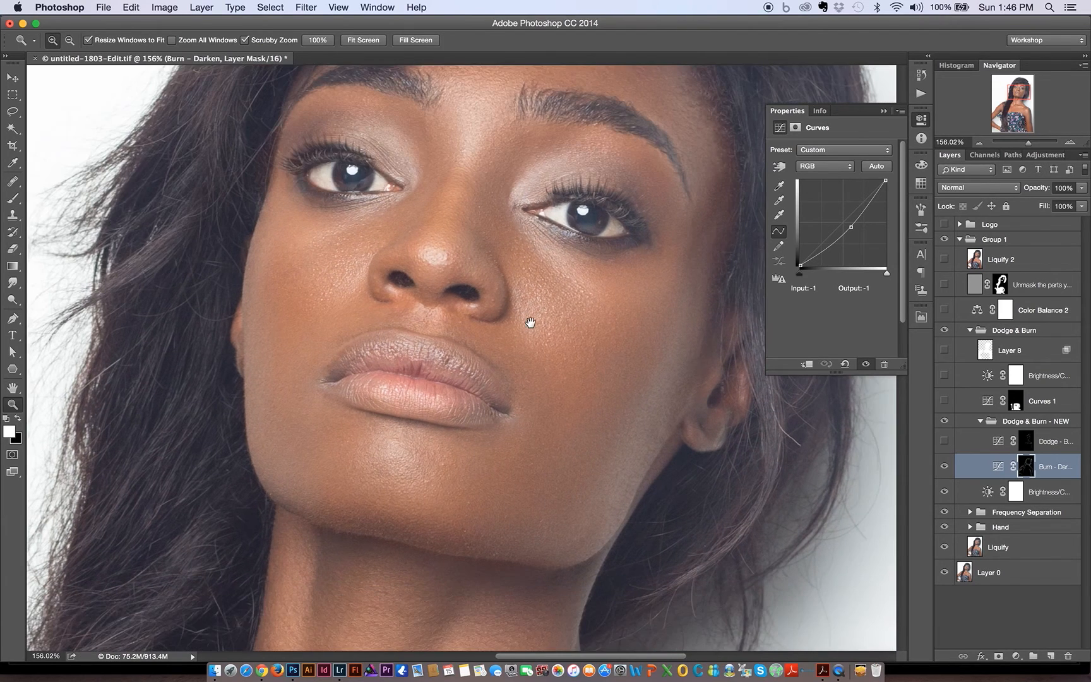
click(945, 442)
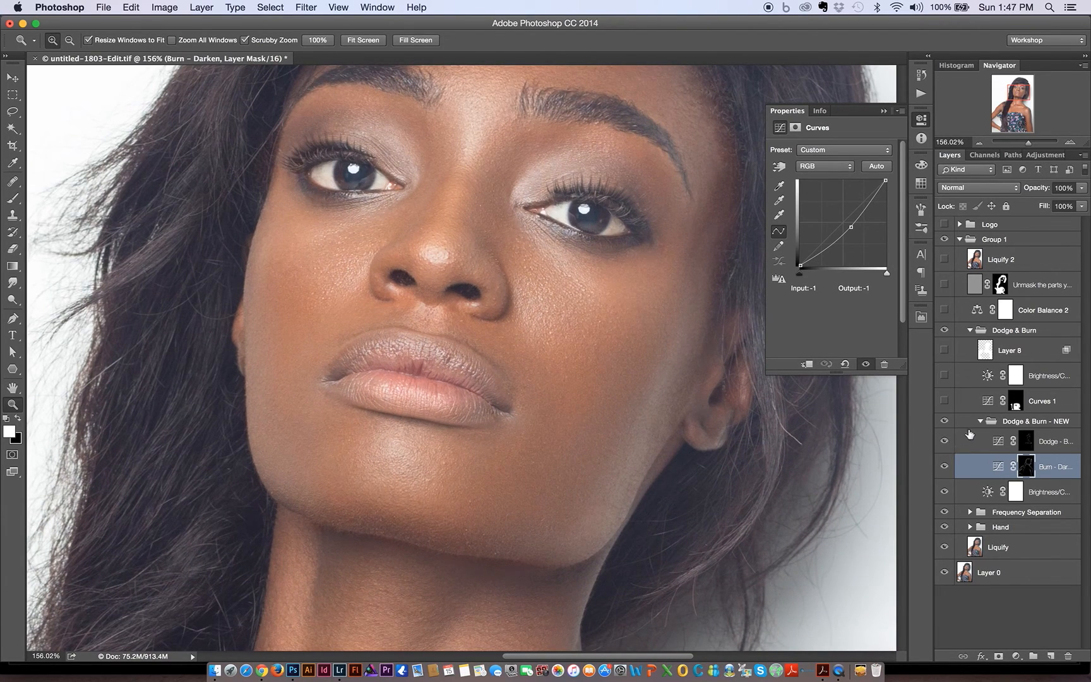
Step: Collapse the Dodge & Burn - NEW group and compare the full portrait with the Curves 1 layer off and on
click(980, 421)
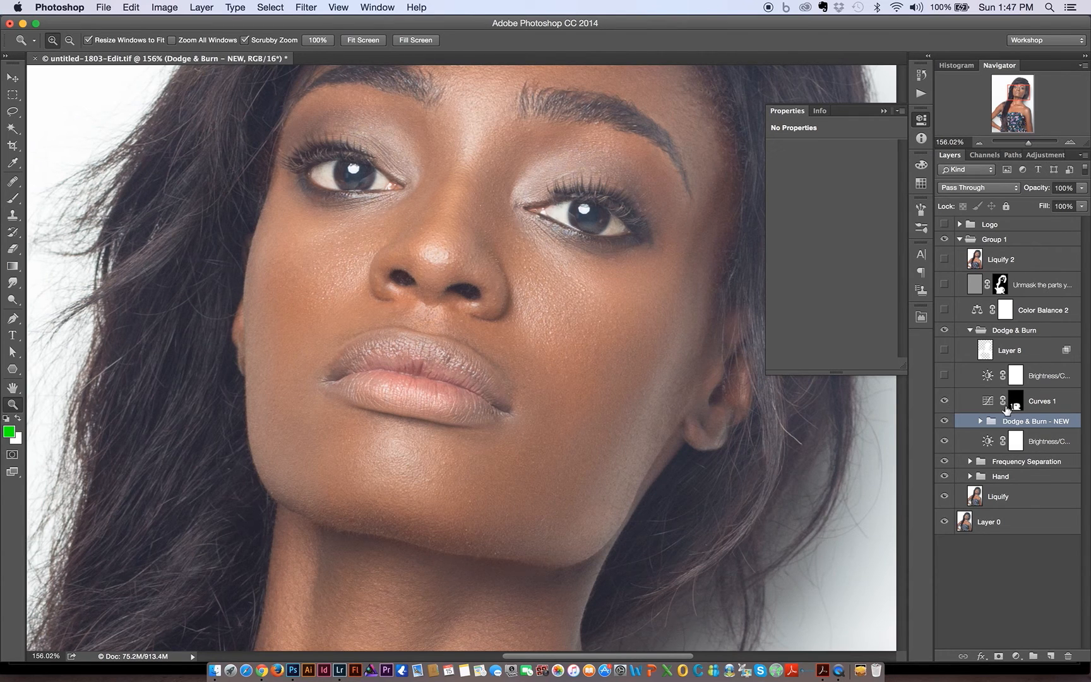
drag(623, 345, 544, 347)
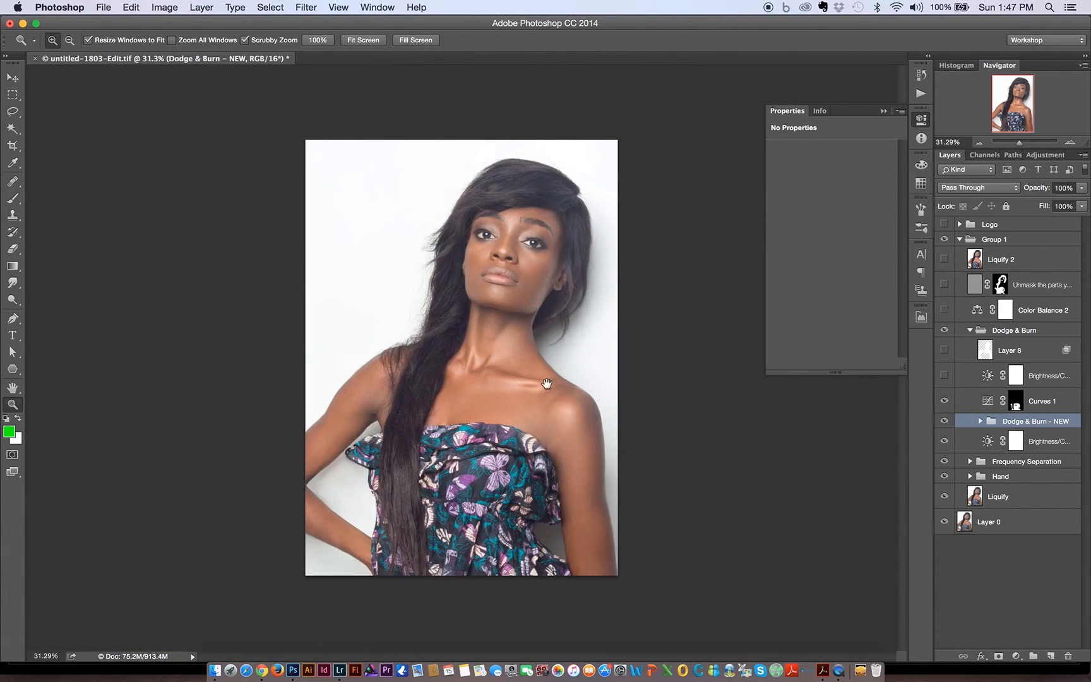
click(942, 402)
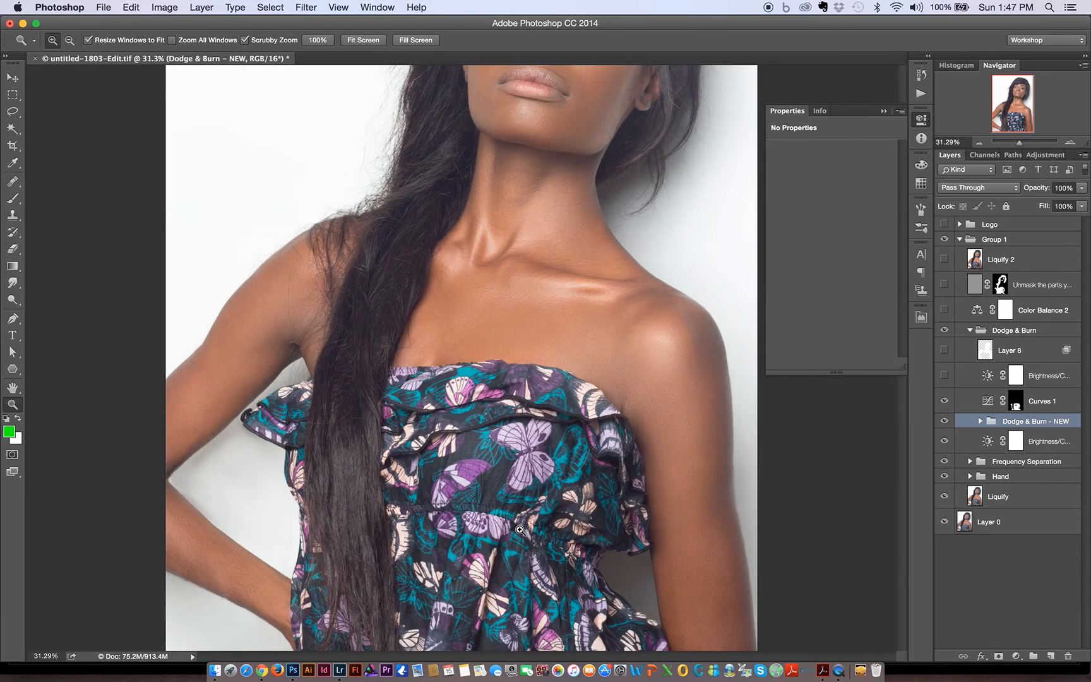
Step: Examine the dress up close with the Curves 1 settings open, comparing the layer's effect off and on
click(521, 529)
scroll(508, 406, down, 5)
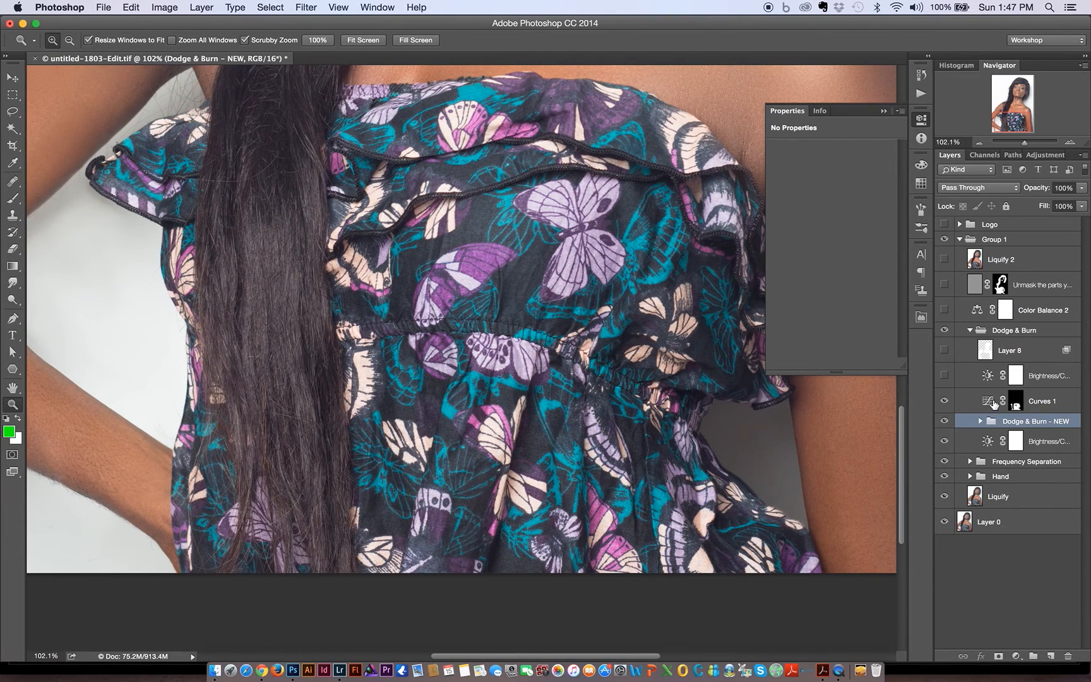
click(987, 402)
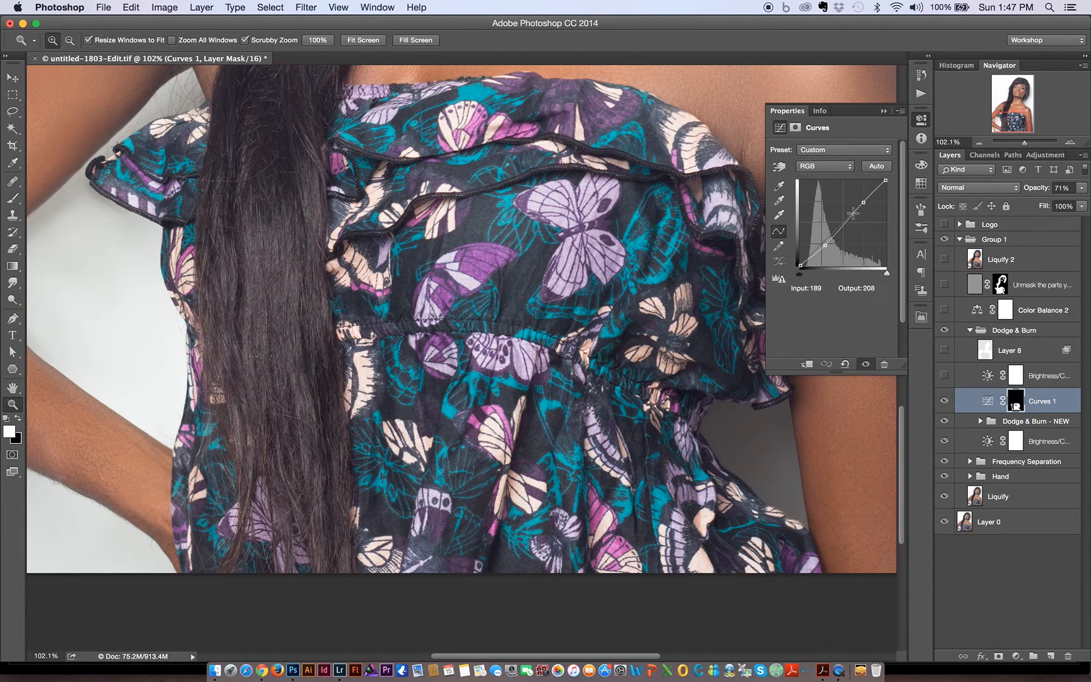
click(944, 402)
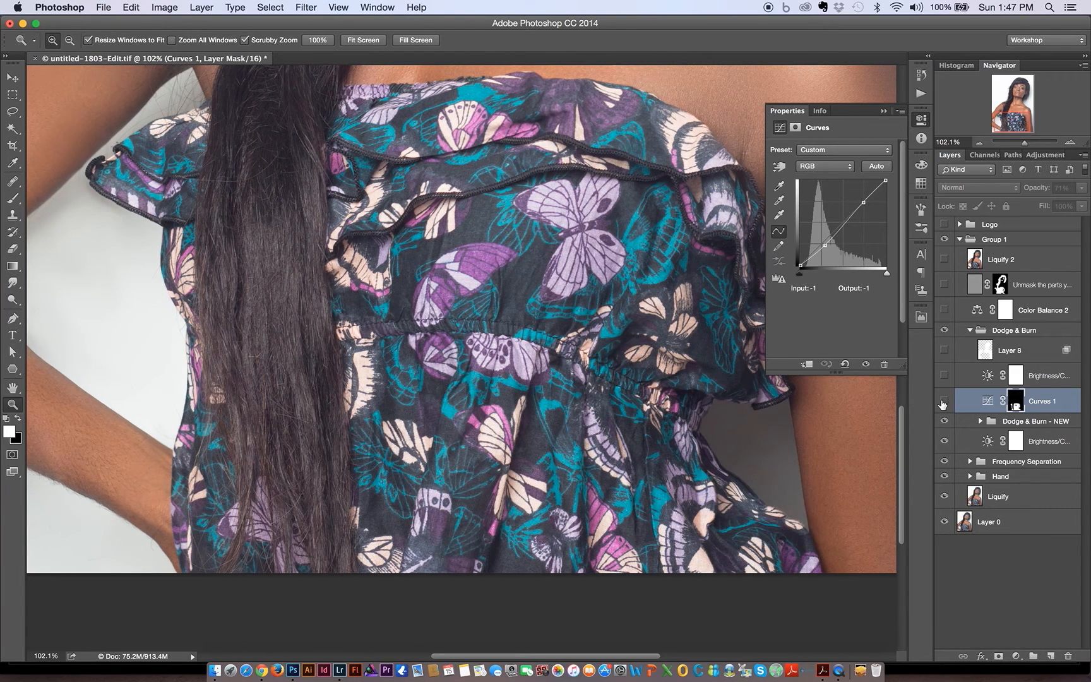
click(943, 402)
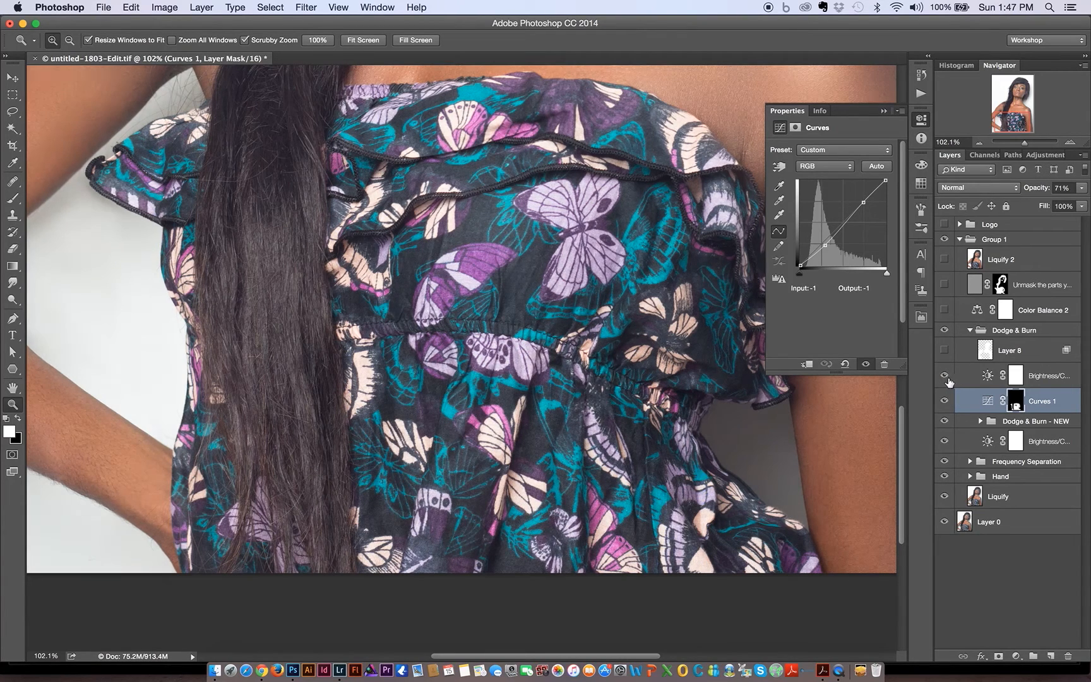
Step: Show the Brightness/Contrast layer above Curves 1, open its settings, and bring the face and upper body into view
drag(623, 268, 573, 260)
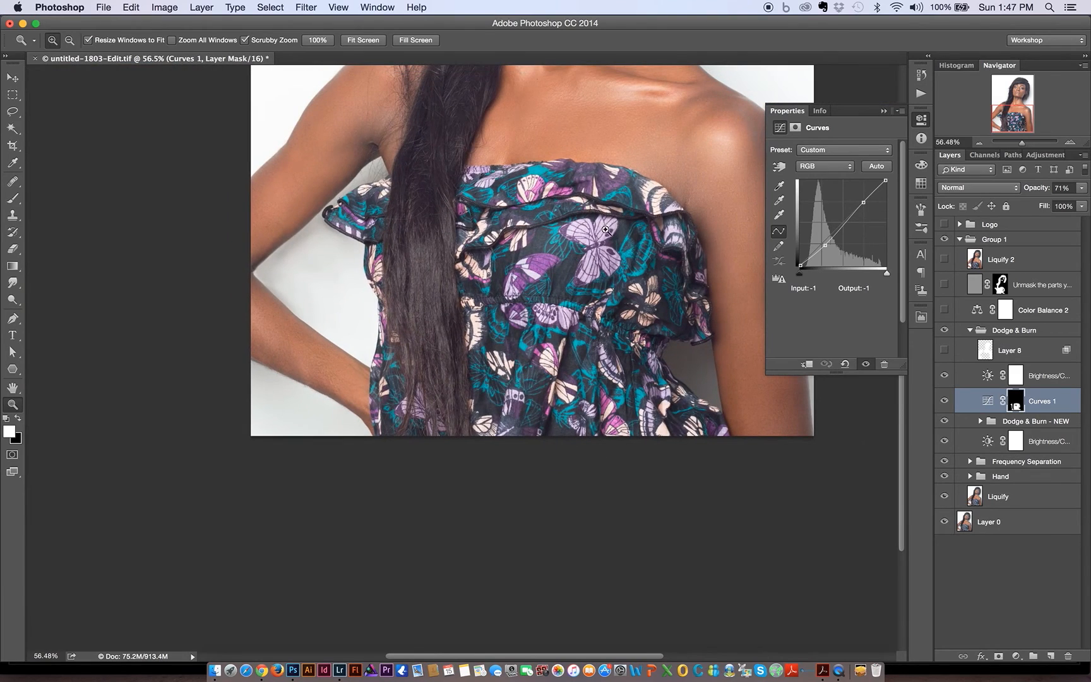
click(986, 379)
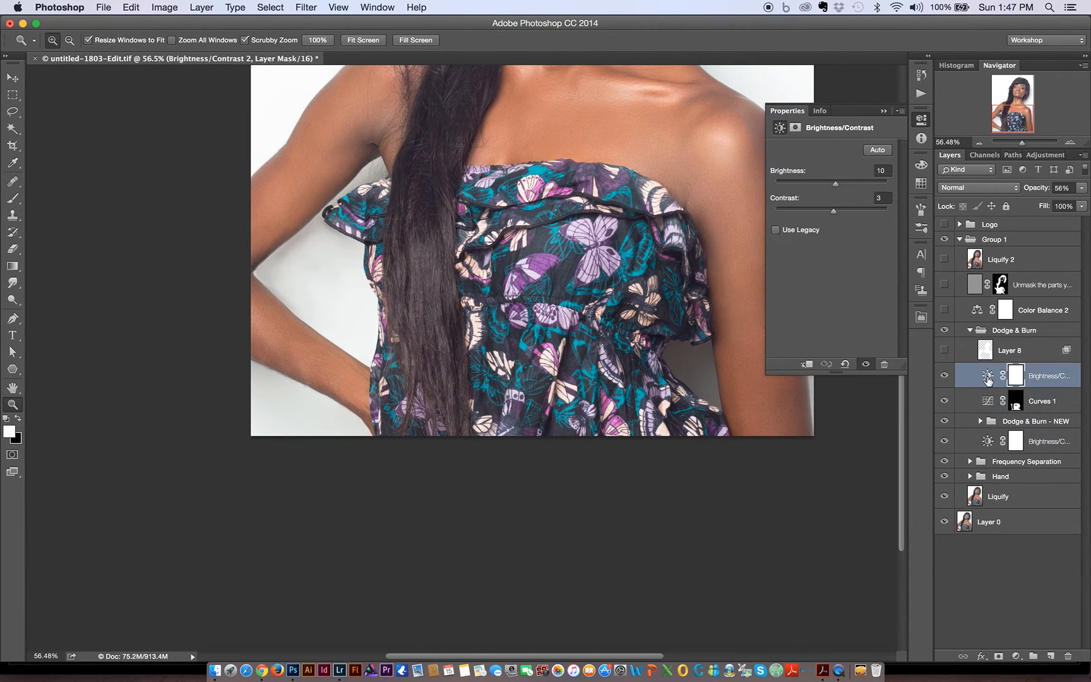
click(988, 381)
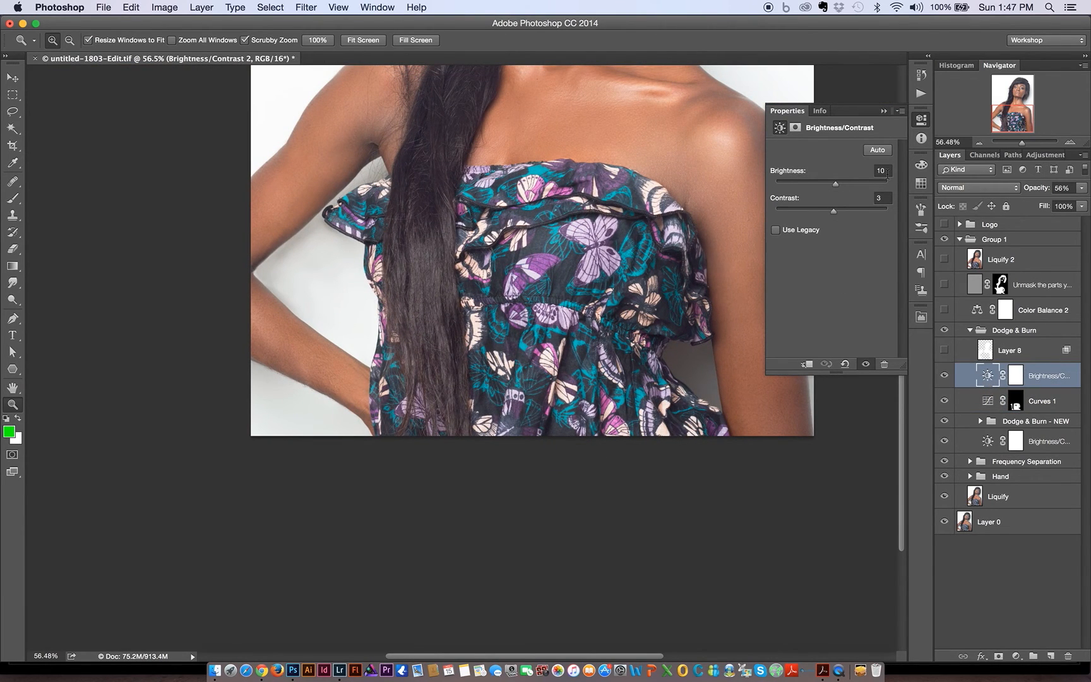
drag(610, 206, 568, 377)
drag(581, 227, 559, 366)
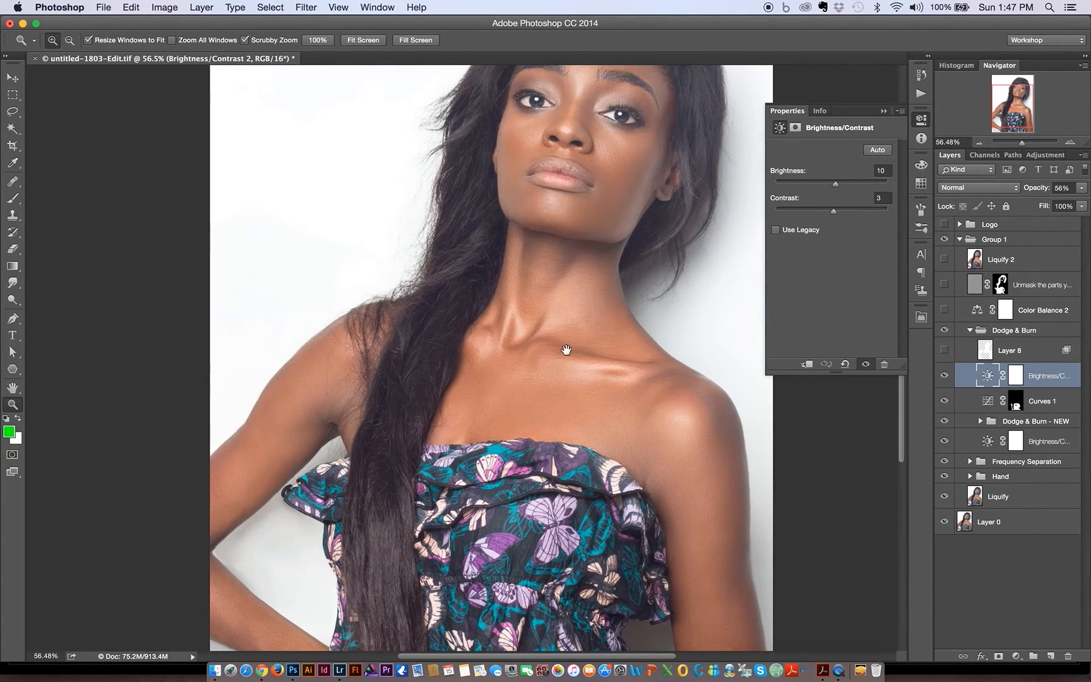
Step: Show Layer 8 in the Dodge & Burn group and open its blending options clear of the portrait
click(946, 350)
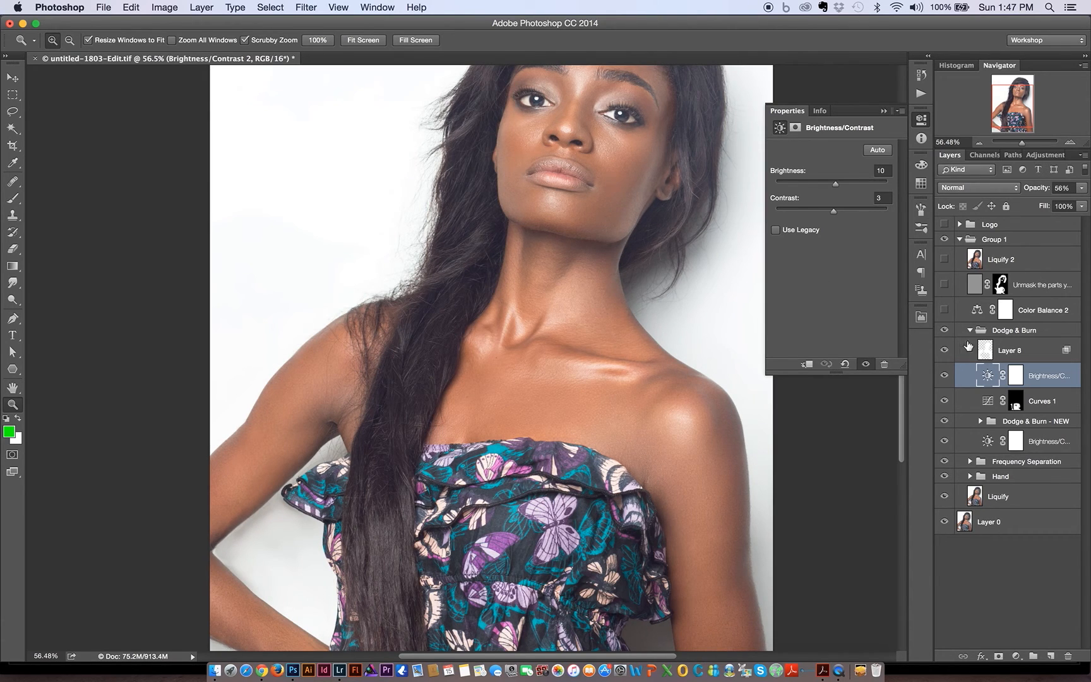
double_click(1066, 351)
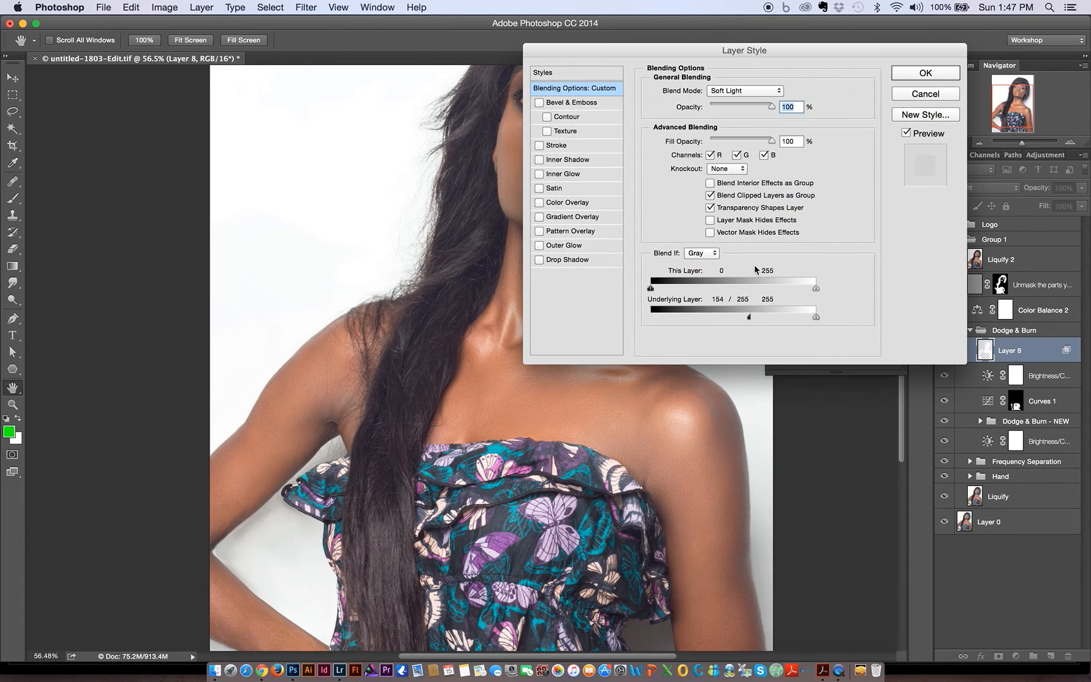
drag(715, 51, 911, 57)
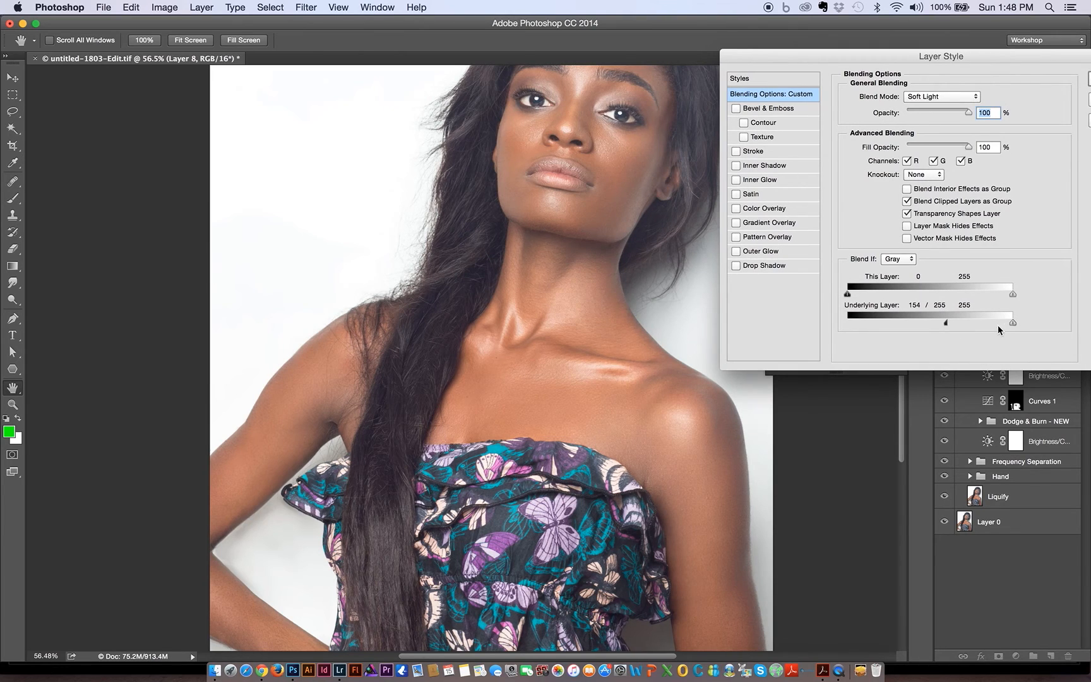
Step: Reset Layer 8's Underlying Layer black Blend If value to 0 and set its blend mode to Normal
drag(959, 327, 789, 322)
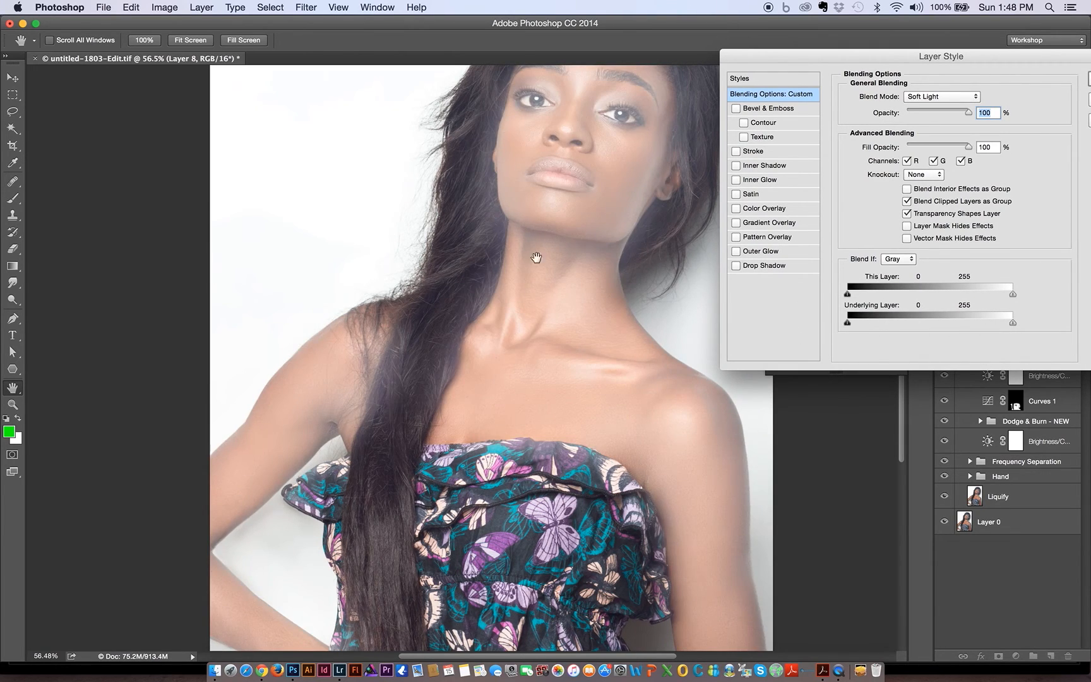
click(916, 99)
click(915, 98)
click(925, 96)
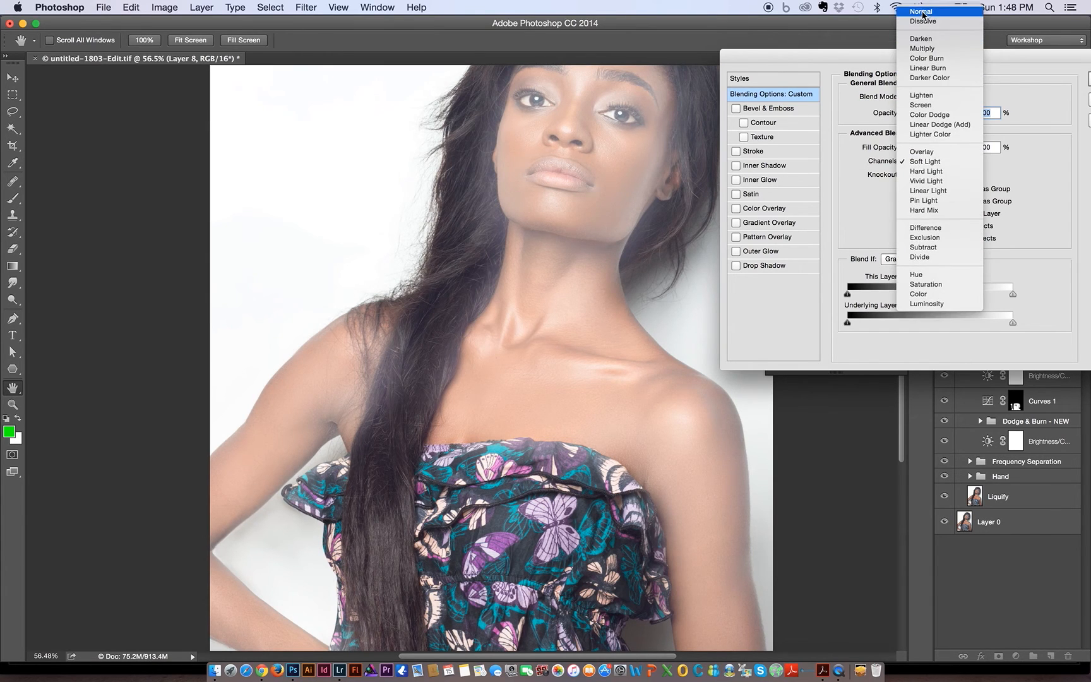
click(777, 106)
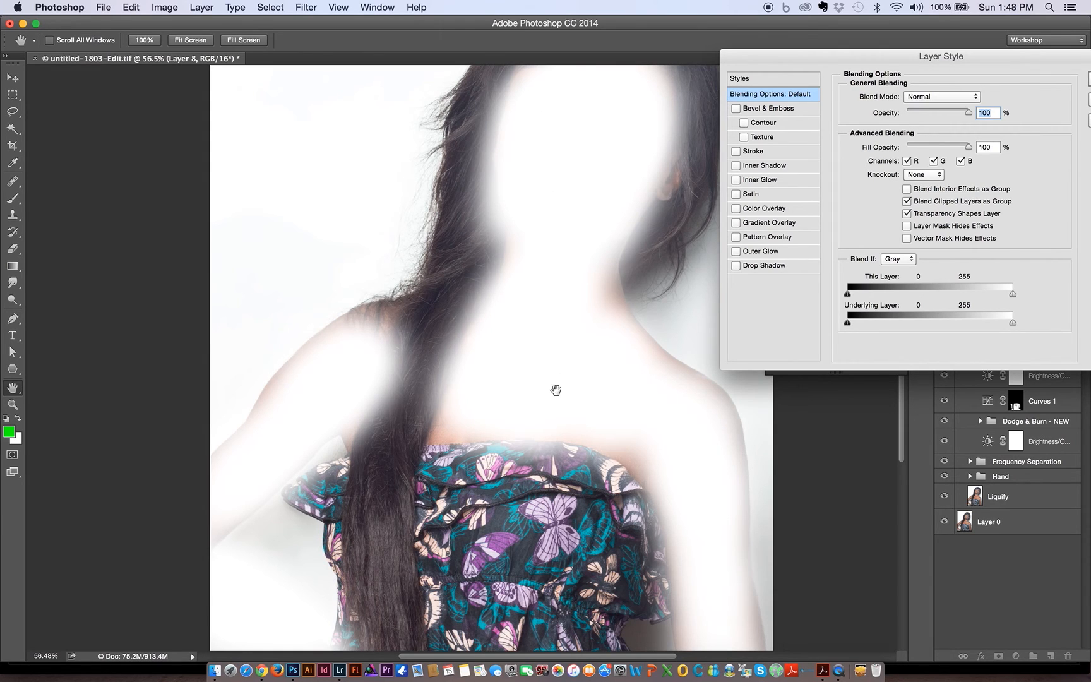
Step: Return Layer 8 to Soft Light and raise its Underlying Layer black Blend If value to 143
click(929, 98)
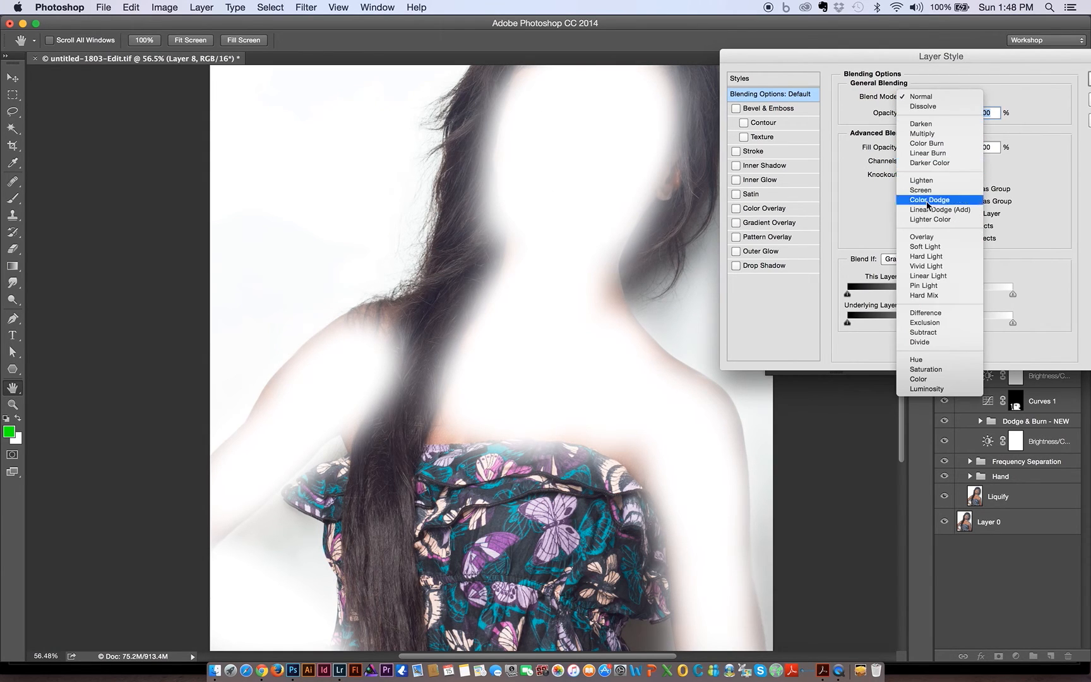
click(914, 246)
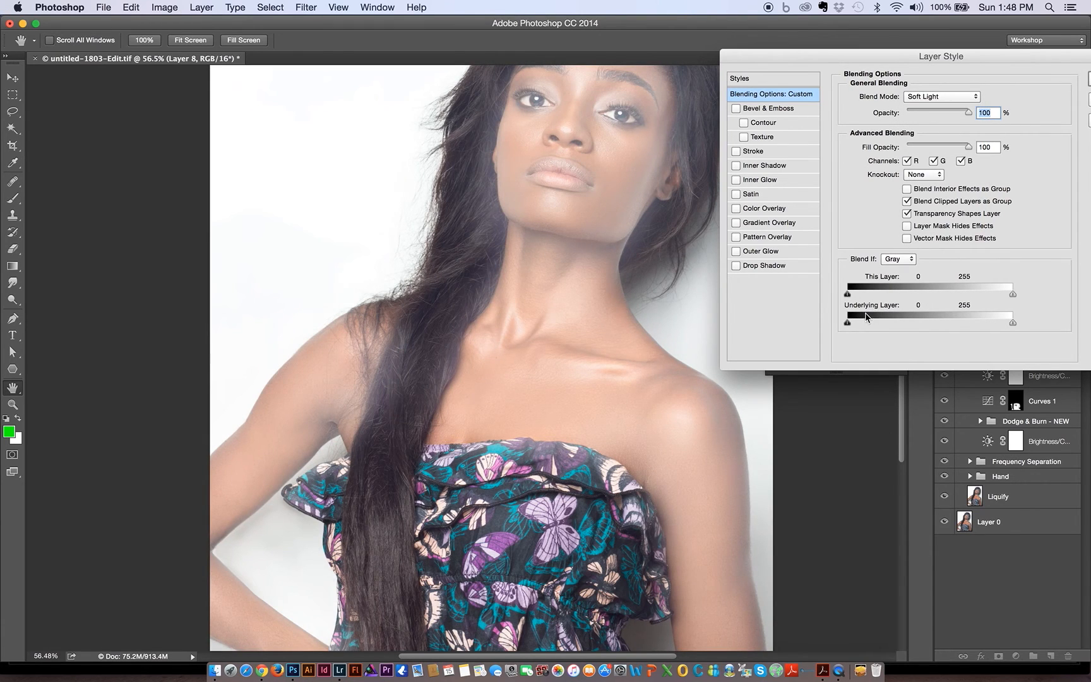
drag(849, 328, 923, 329)
click(932, 329)
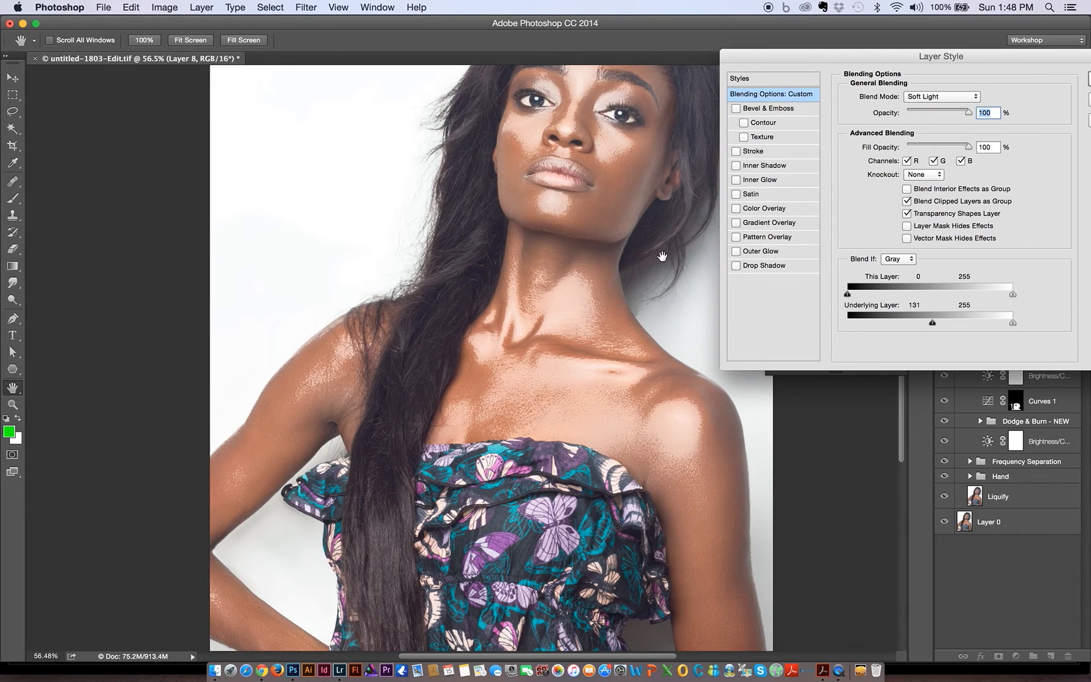
drag(933, 326, 927, 330)
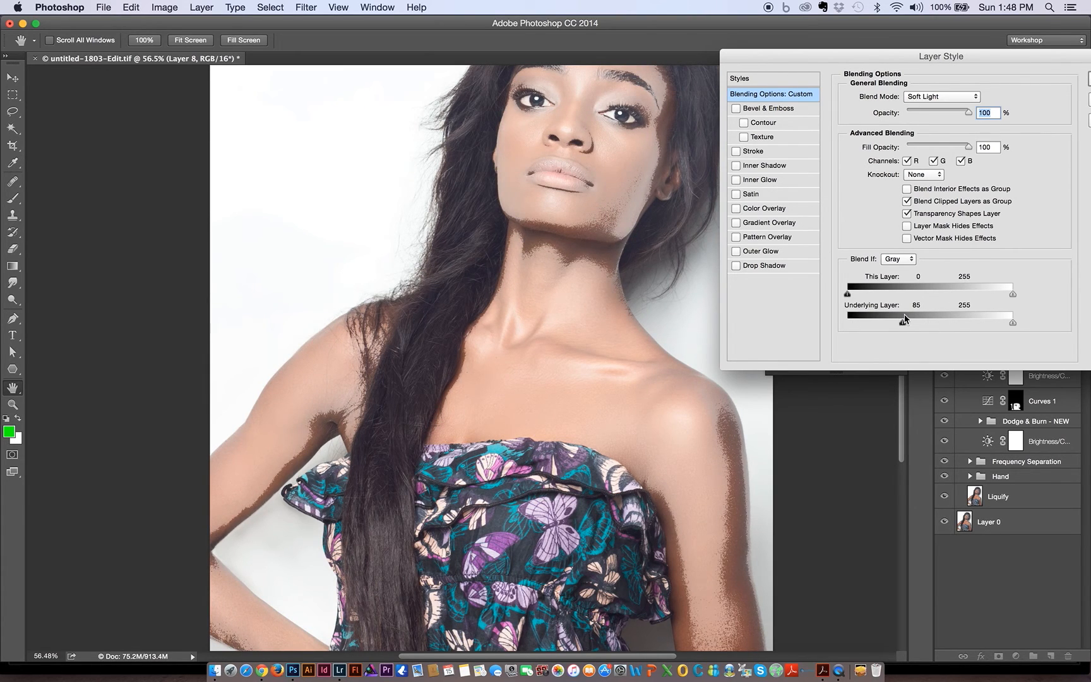
drag(903, 324, 940, 326)
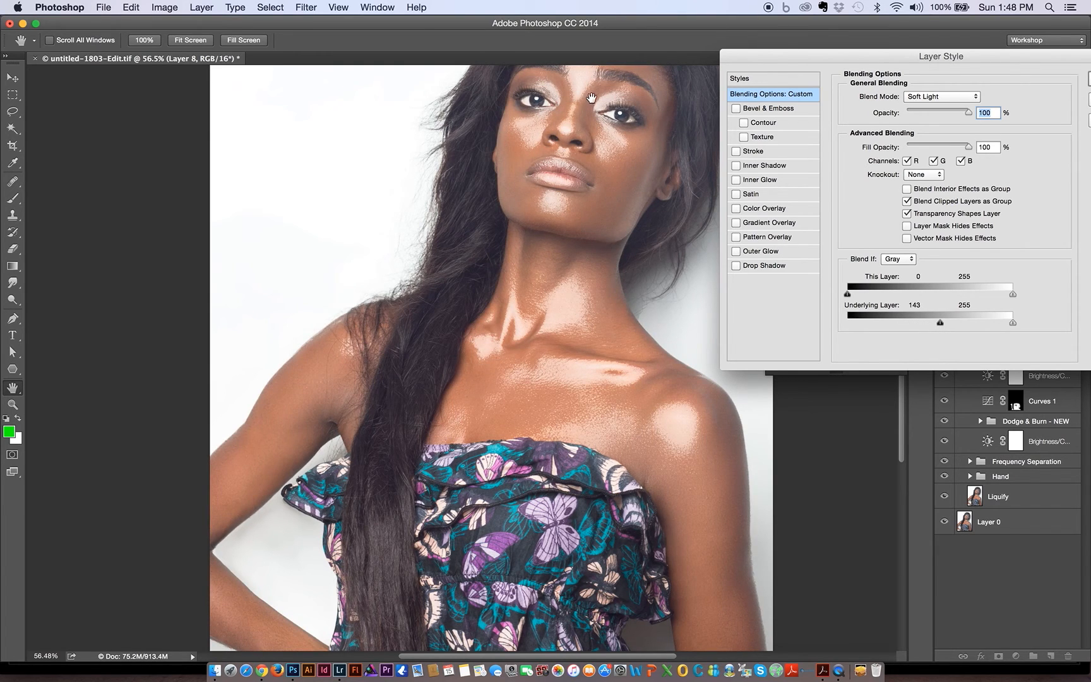
Step: Split Layer 8's Underlying Layer black Blend If slider to 143 / 255 and discard all the layer style changes
drag(568, 226, 560, 275)
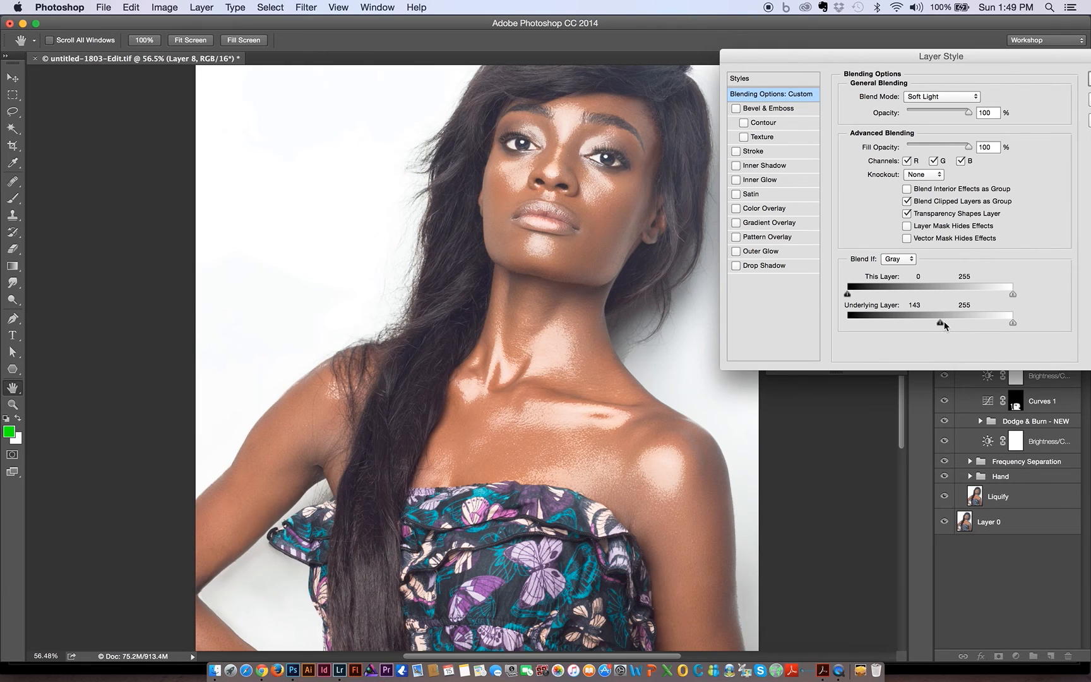
drag(951, 323, 1023, 327)
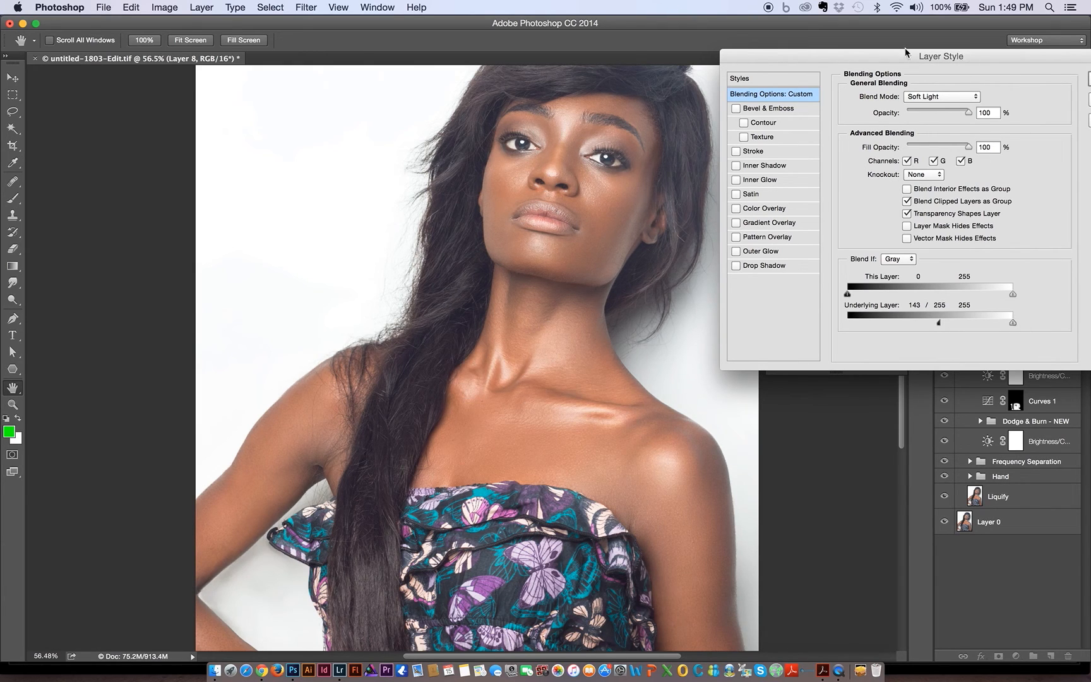
drag(868, 55, 720, 56)
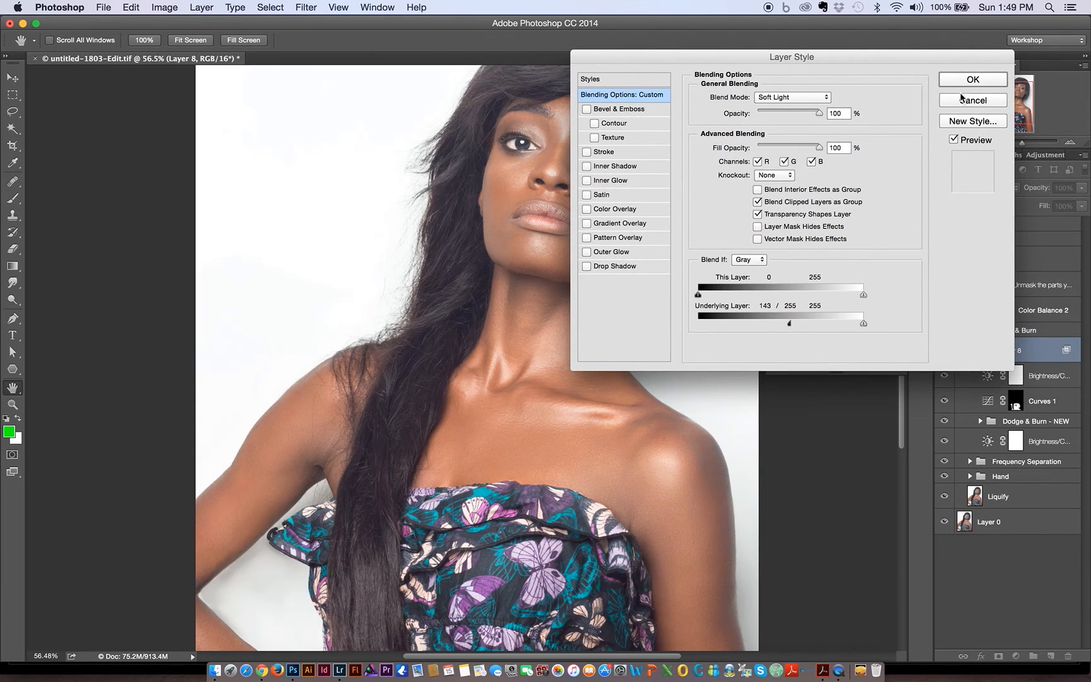
click(972, 100)
key(z)
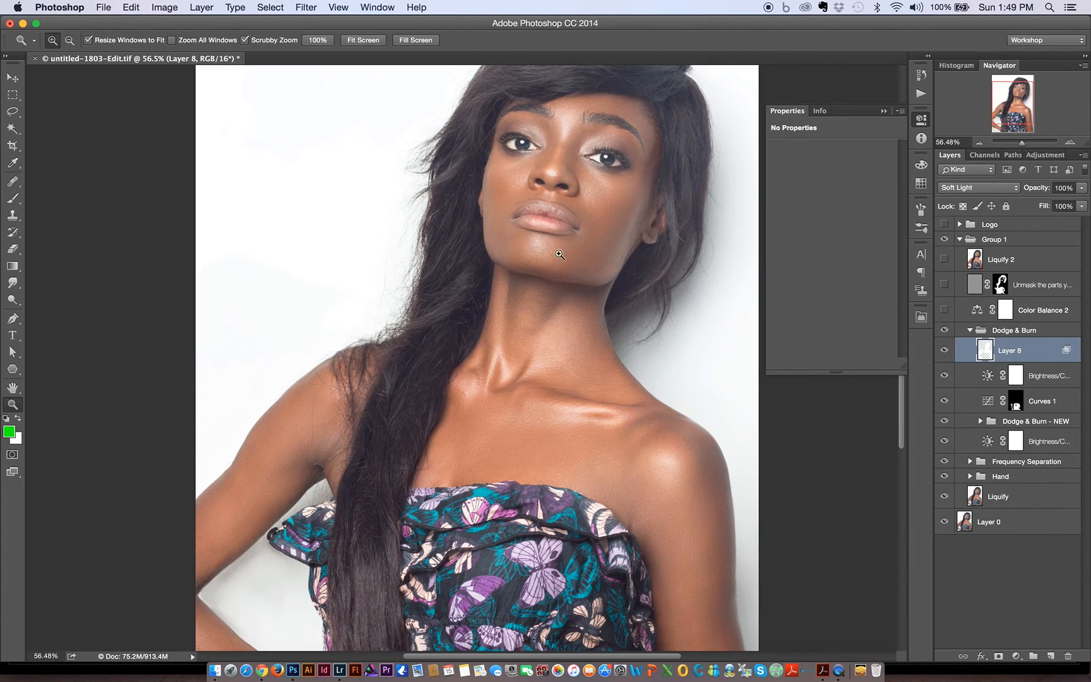
Step: Compare the portrait and a close-up of the face with Layer 8 off and on
click(944, 349)
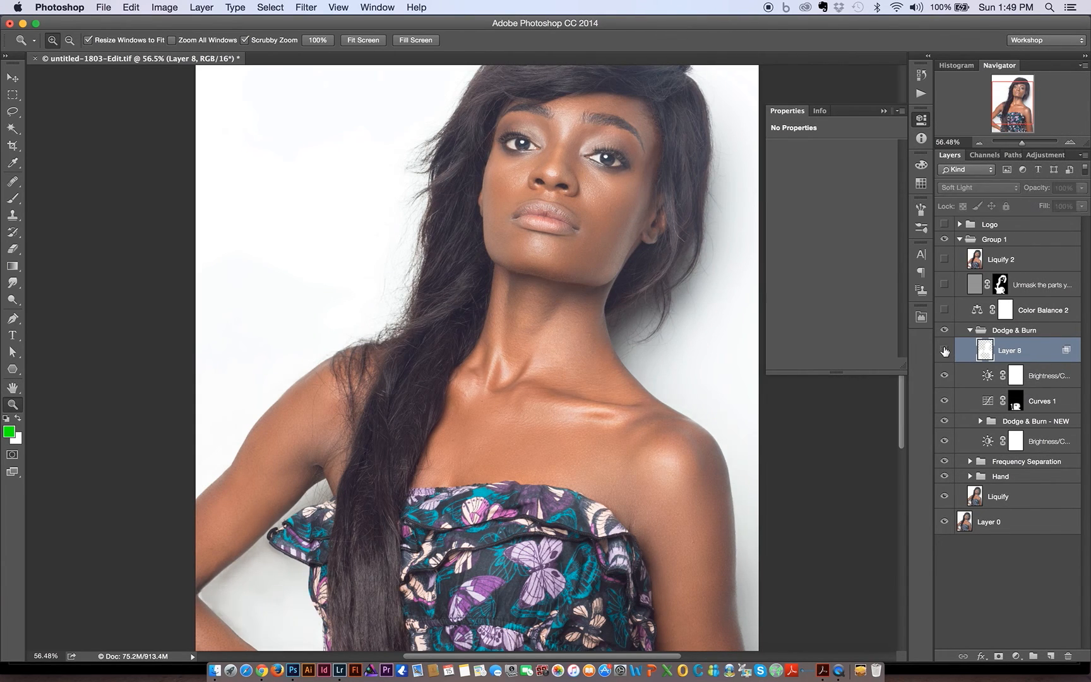
click(944, 350)
drag(566, 131, 650, 133)
click(946, 350)
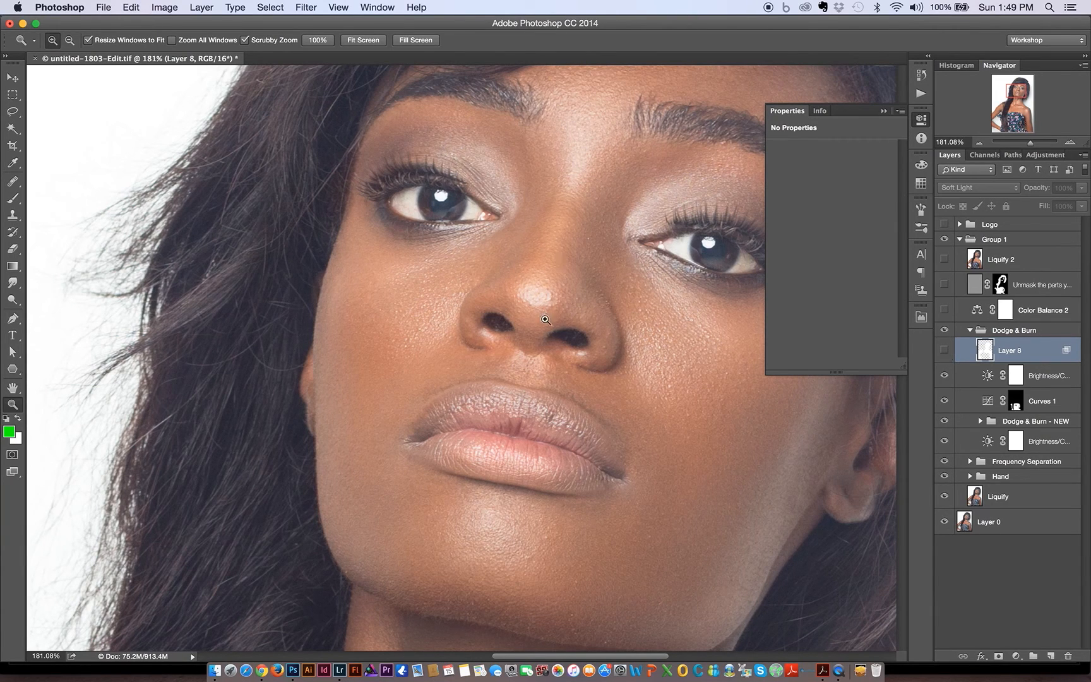
click(944, 351)
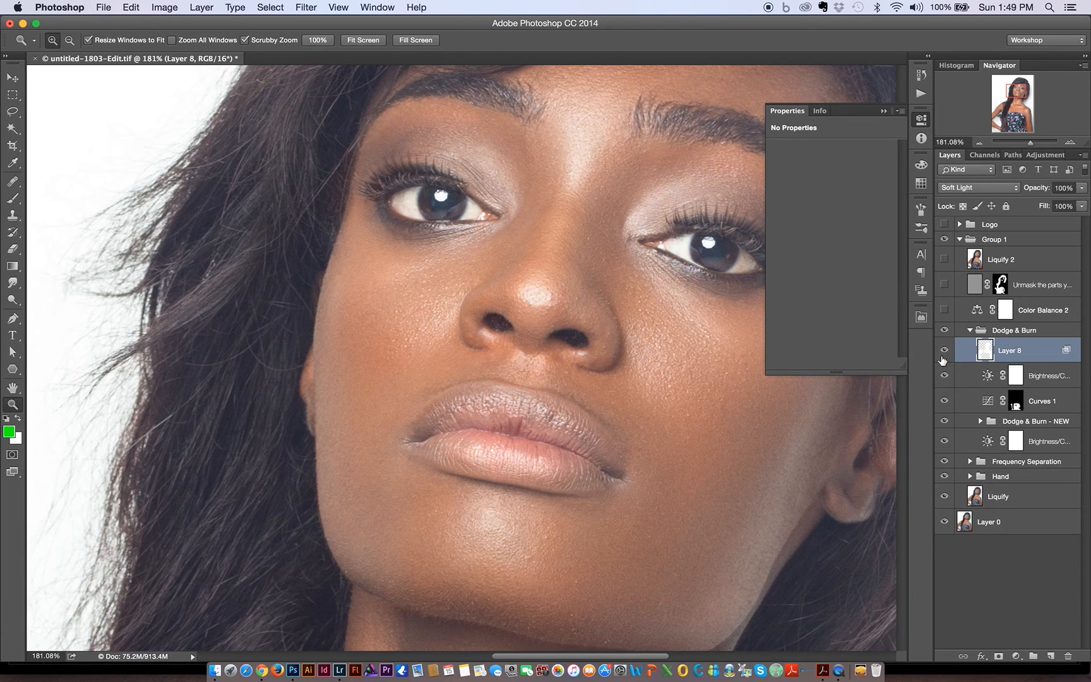
key(super+0)
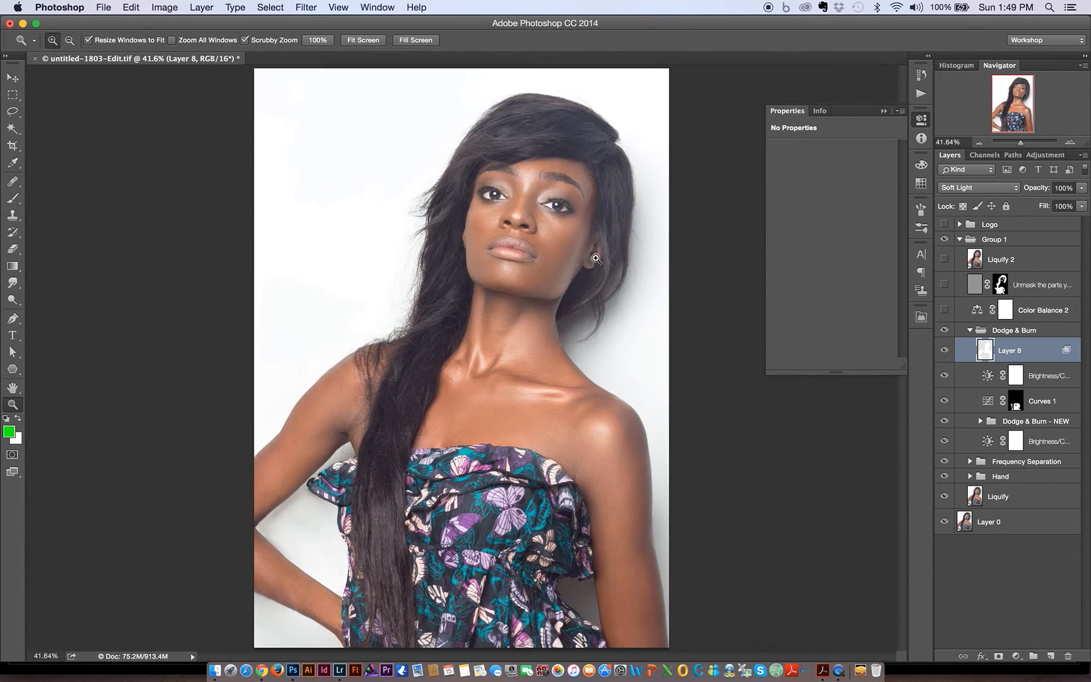
Step: Collapse the Dodge & Burn group and compare the full portrait with the whole group off and on
click(969, 330)
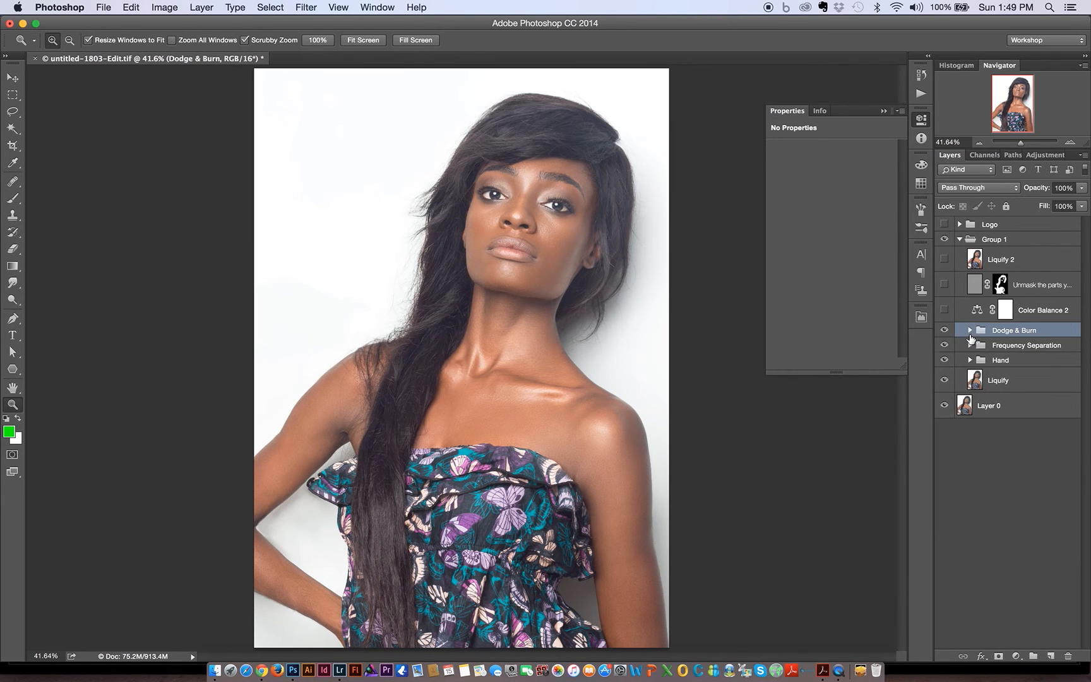
click(945, 330)
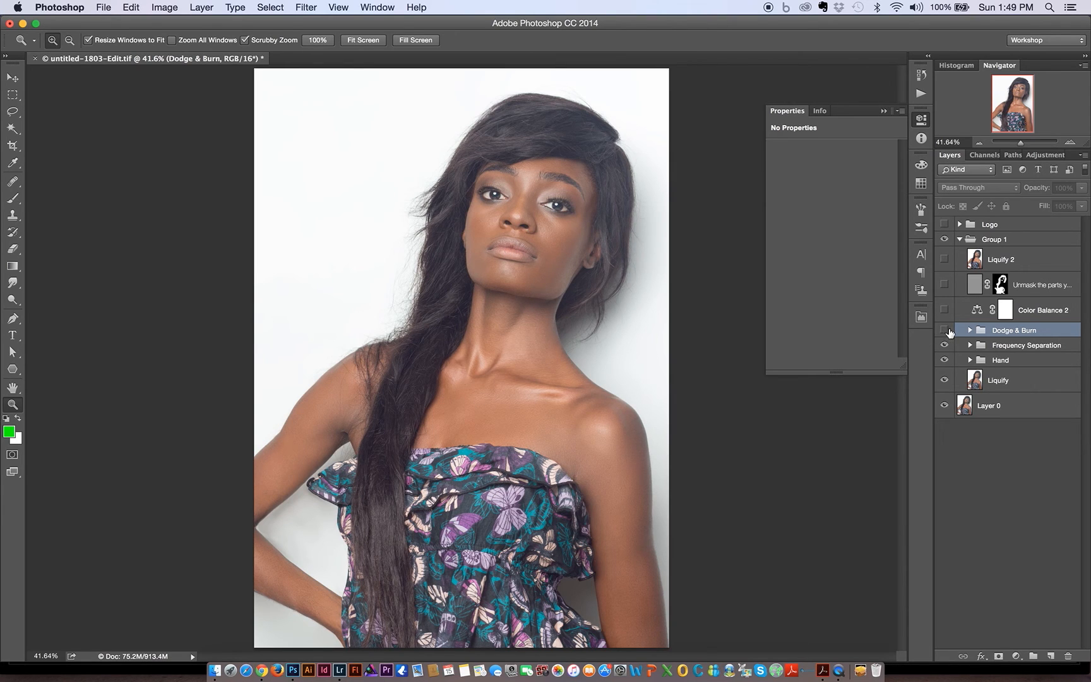
click(944, 330)
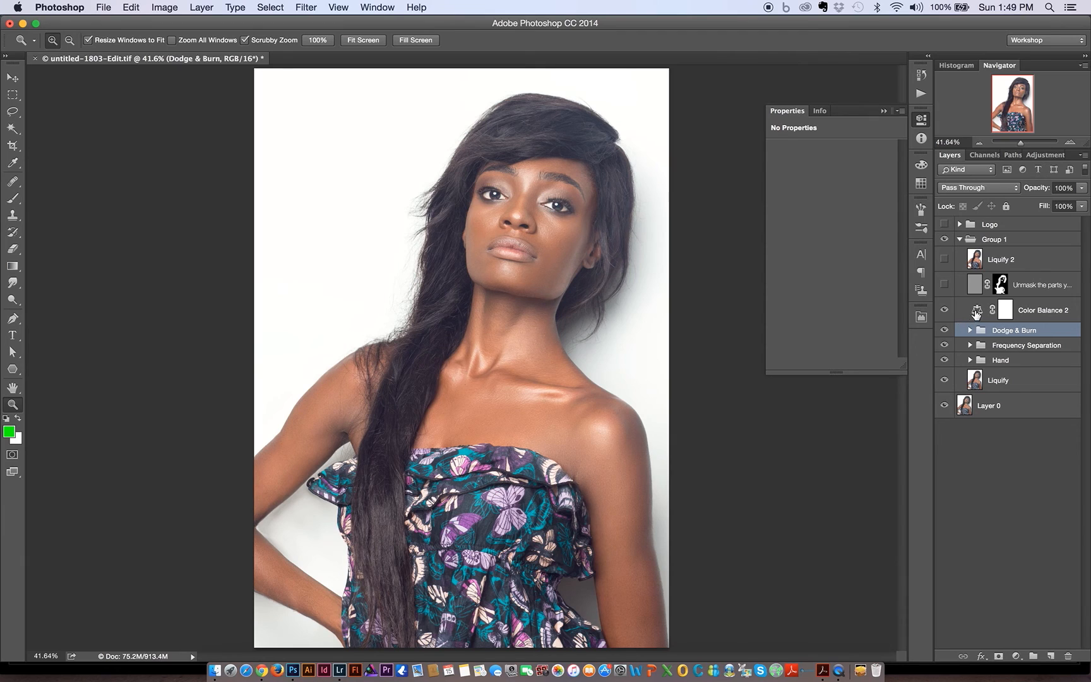
Step: Show the Color Balance 2 layer and review its Shadows, Midtones and Highlights settings
click(975, 311)
click(837, 150)
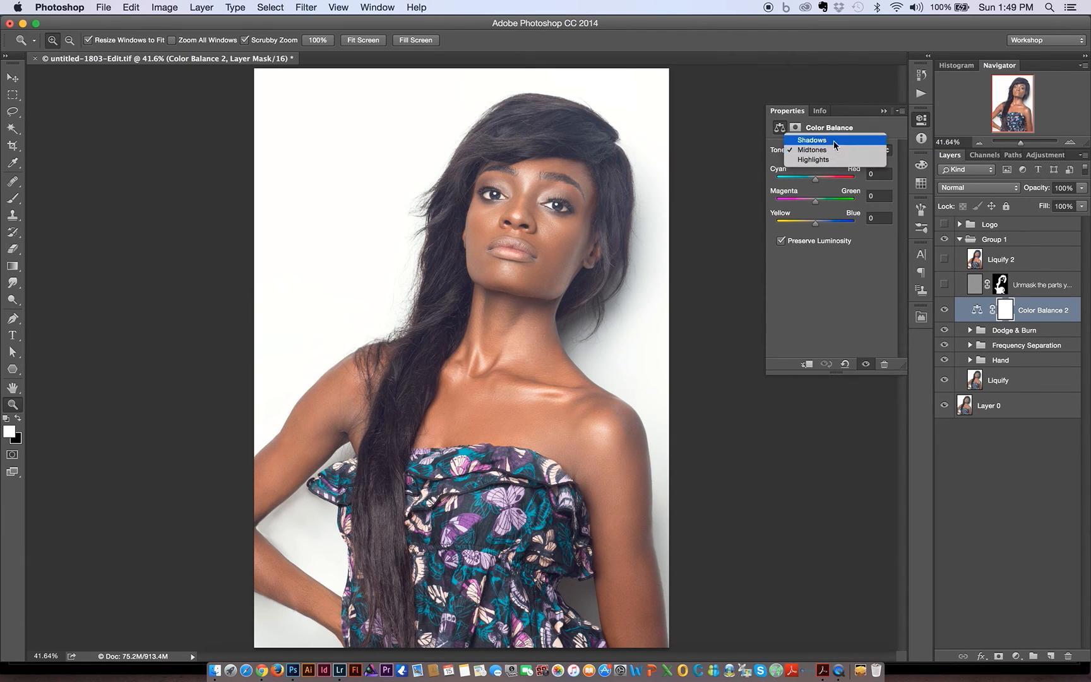
click(833, 139)
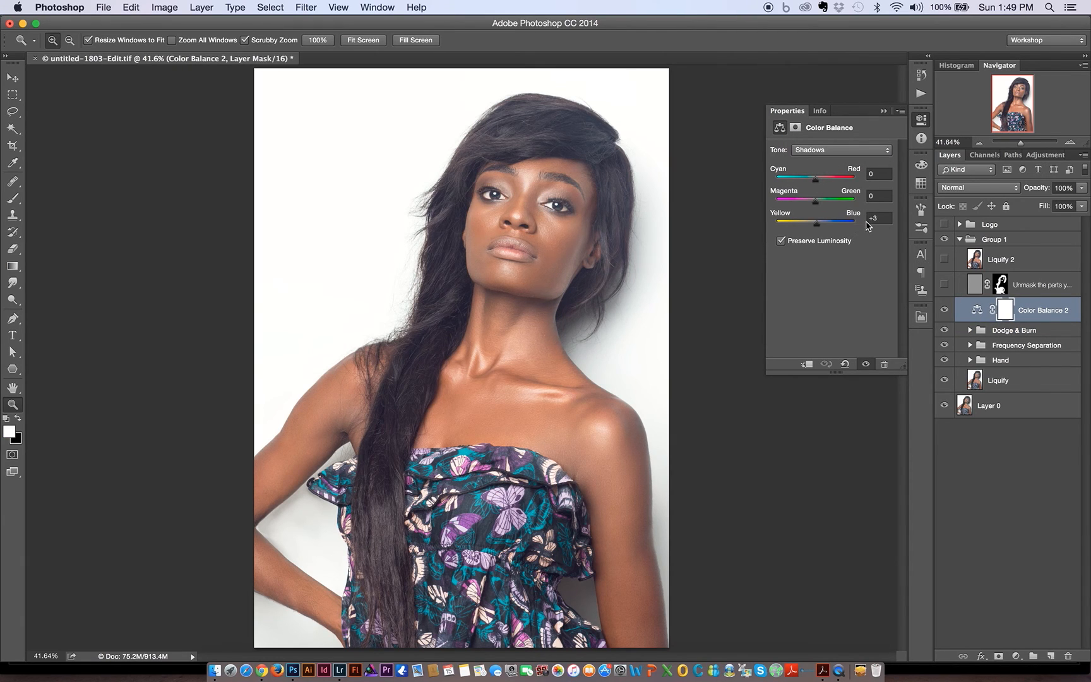
click(837, 150)
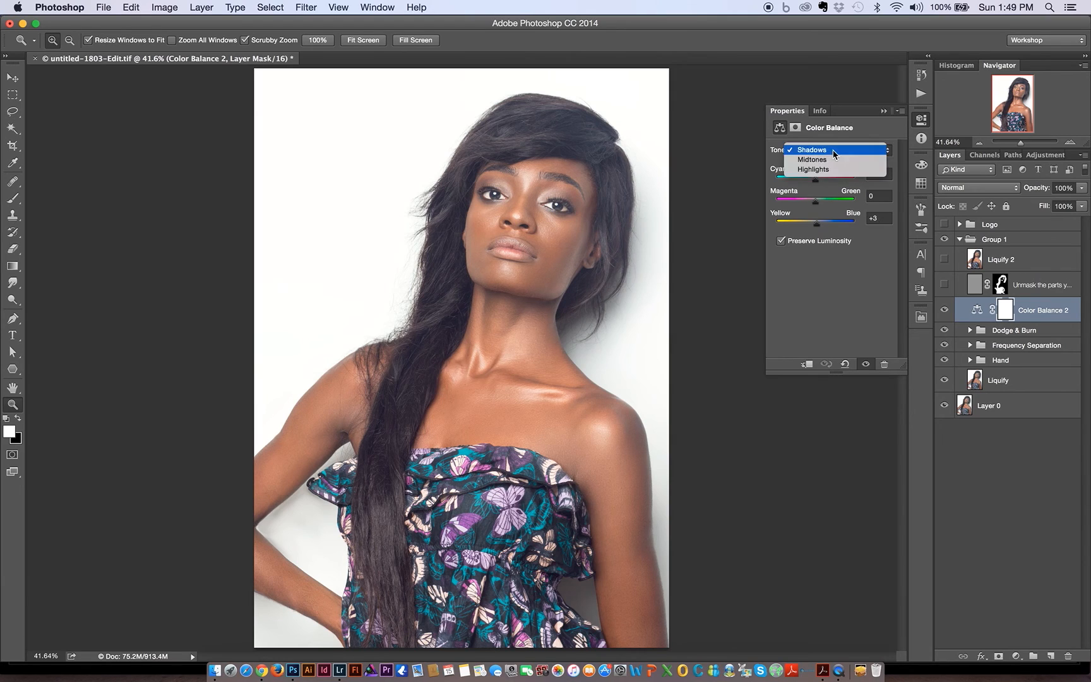
click(832, 162)
click(832, 151)
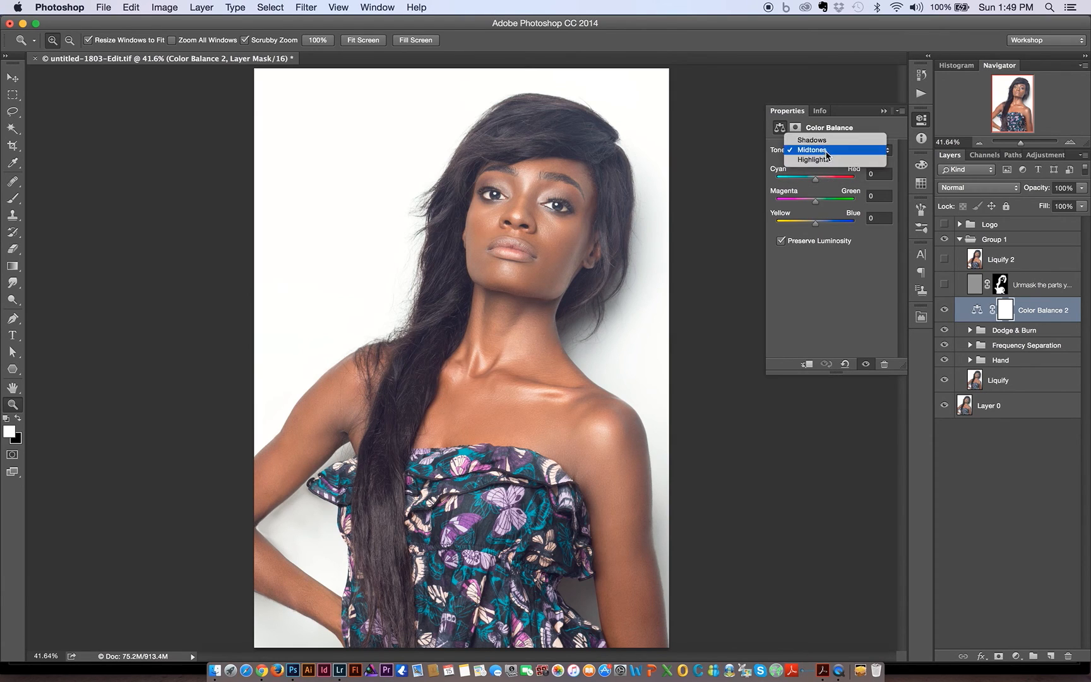
click(825, 161)
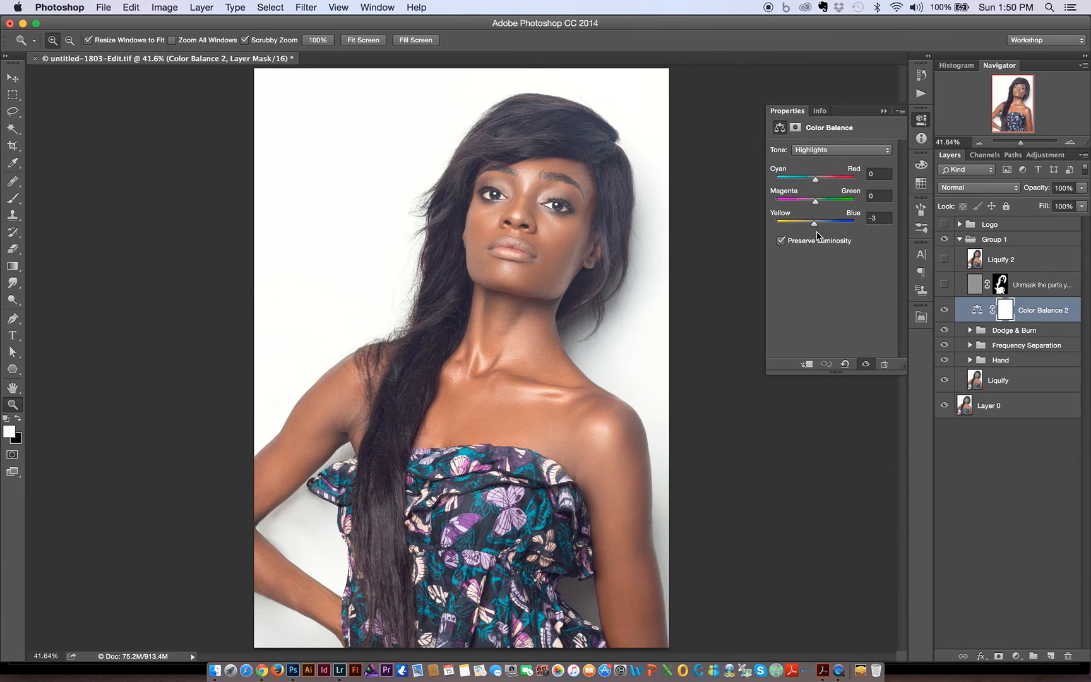
Step: Review the Color Balance 2 adjustment's Shadows values again and check its other tone ranges
click(832, 151)
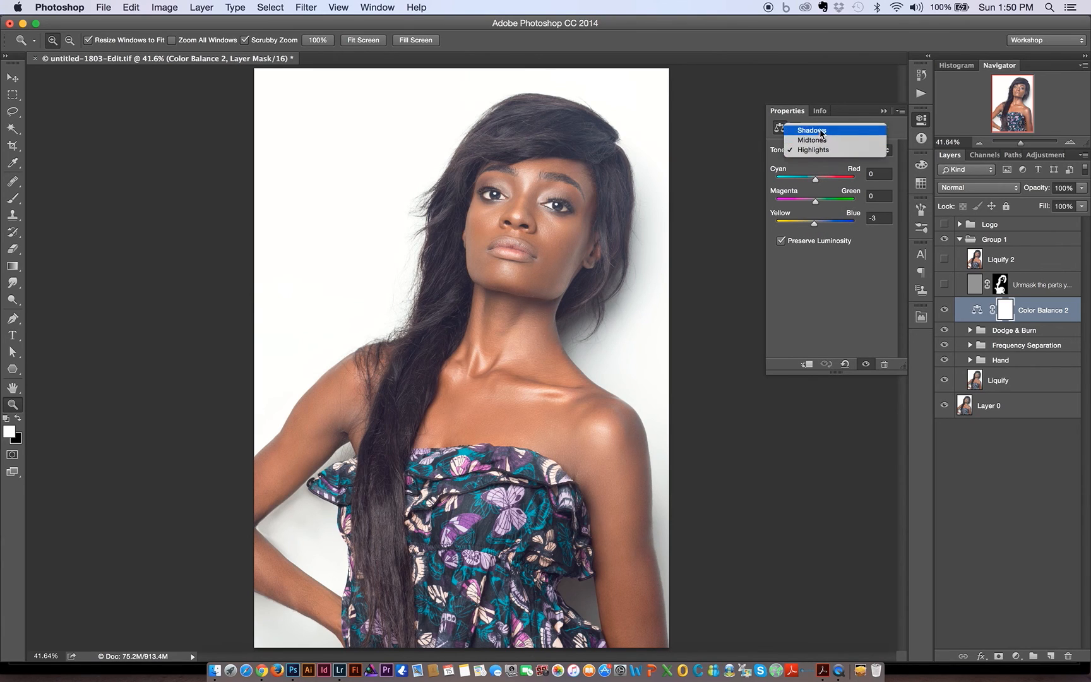
click(833, 129)
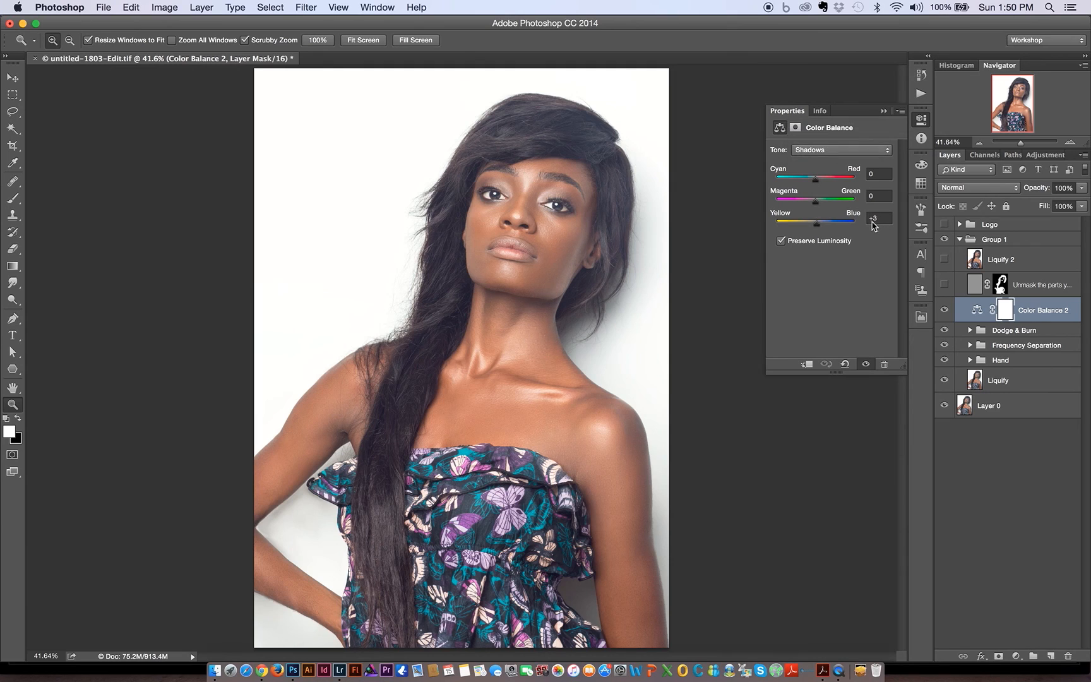
click(834, 151)
click(828, 174)
Step: Show and select the Overlay sharpening layer, and compare a close-up of the face with it off and on
click(973, 286)
drag(519, 155, 577, 167)
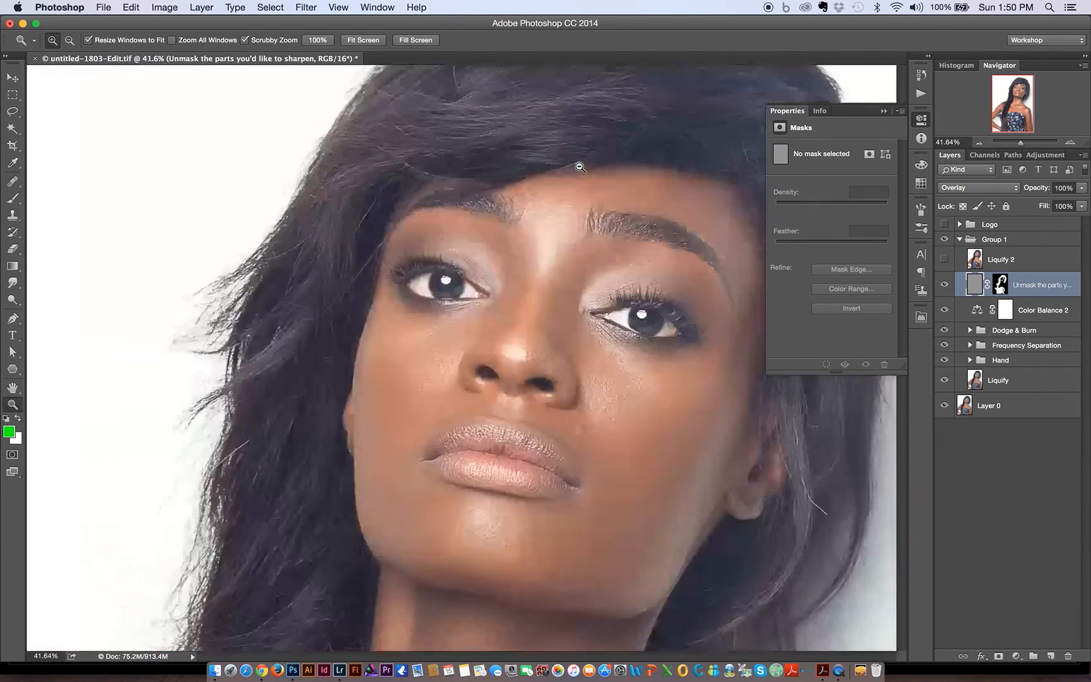
click(946, 285)
click(947, 285)
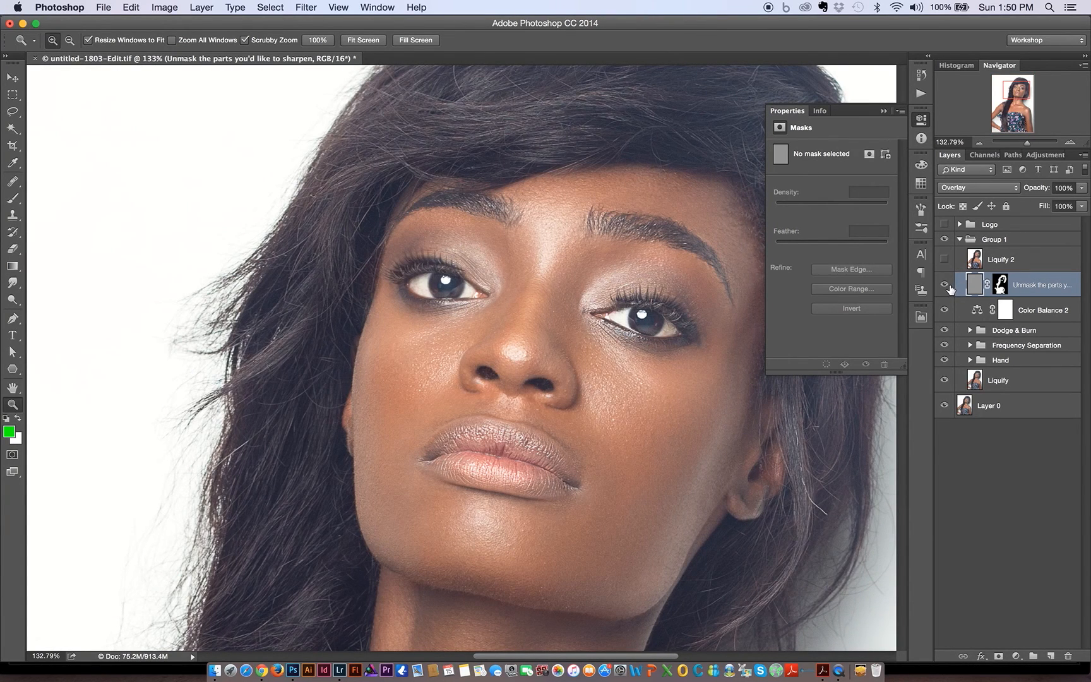
Step: Show the Liquify 2 layer and compare the hair, chest and dress with the sharpening layer off and on
click(944, 259)
drag(625, 304, 535, 314)
drag(473, 447, 537, 446)
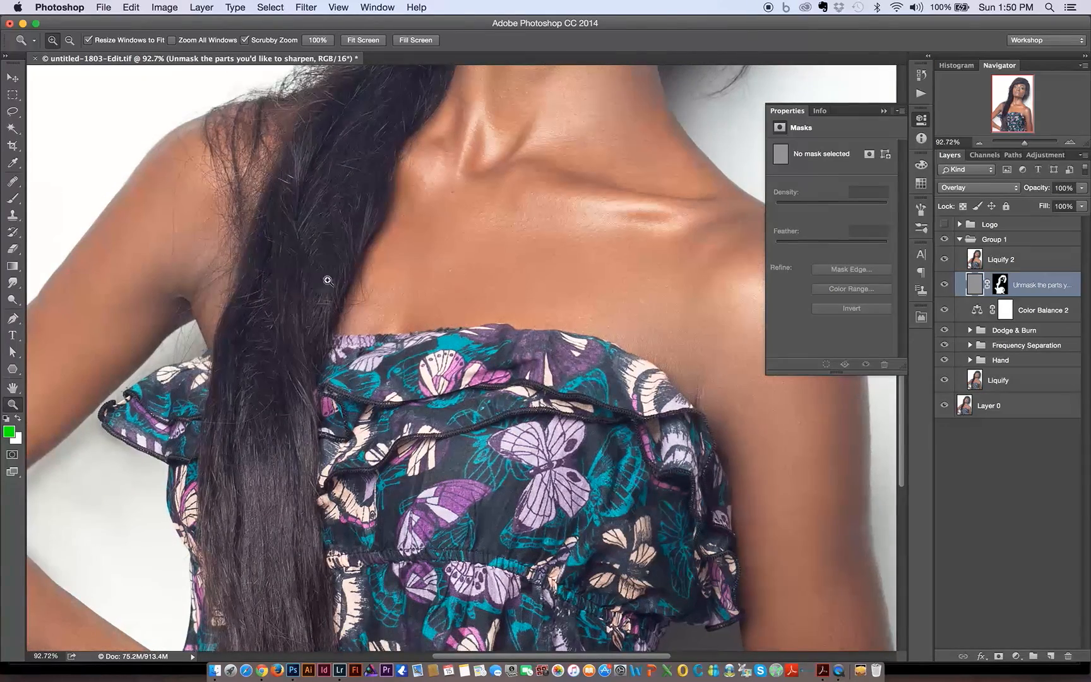
drag(449, 295, 596, 330)
click(945, 286)
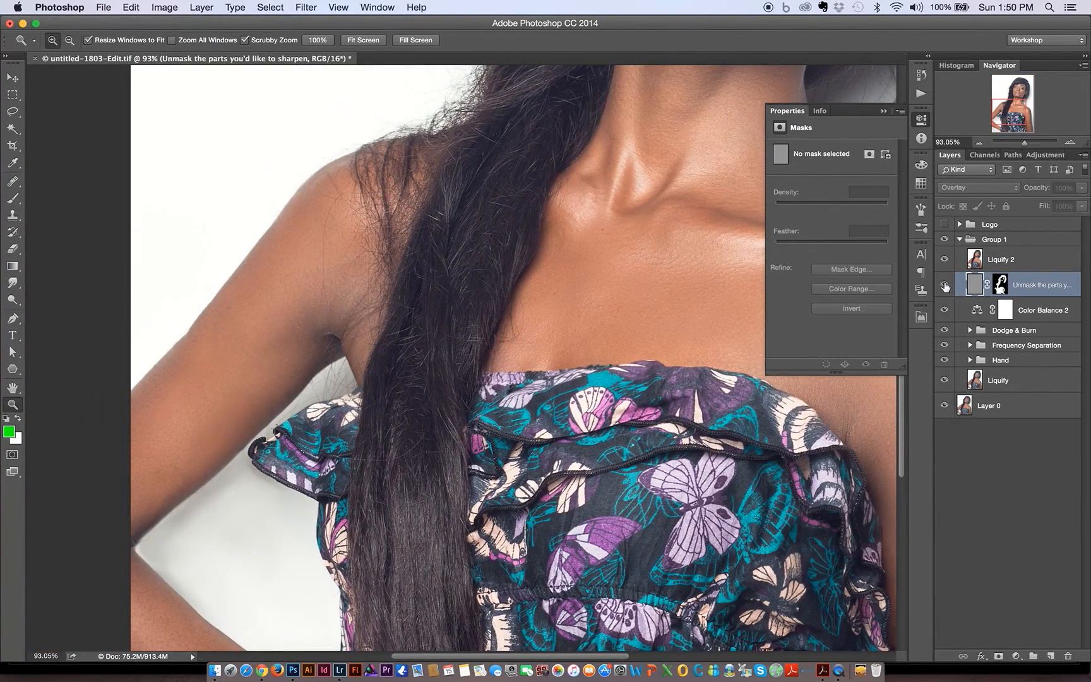
click(945, 285)
Step: Compare the arm and shoulder contour with the Liquify 2 layer off and on
click(944, 259)
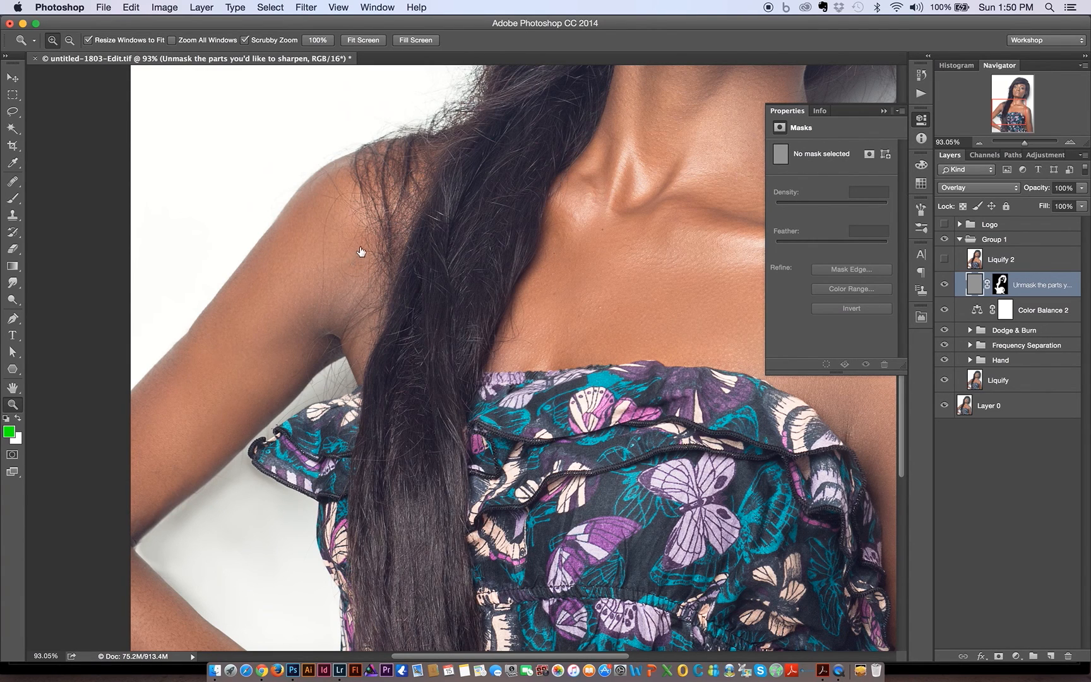
click(943, 259)
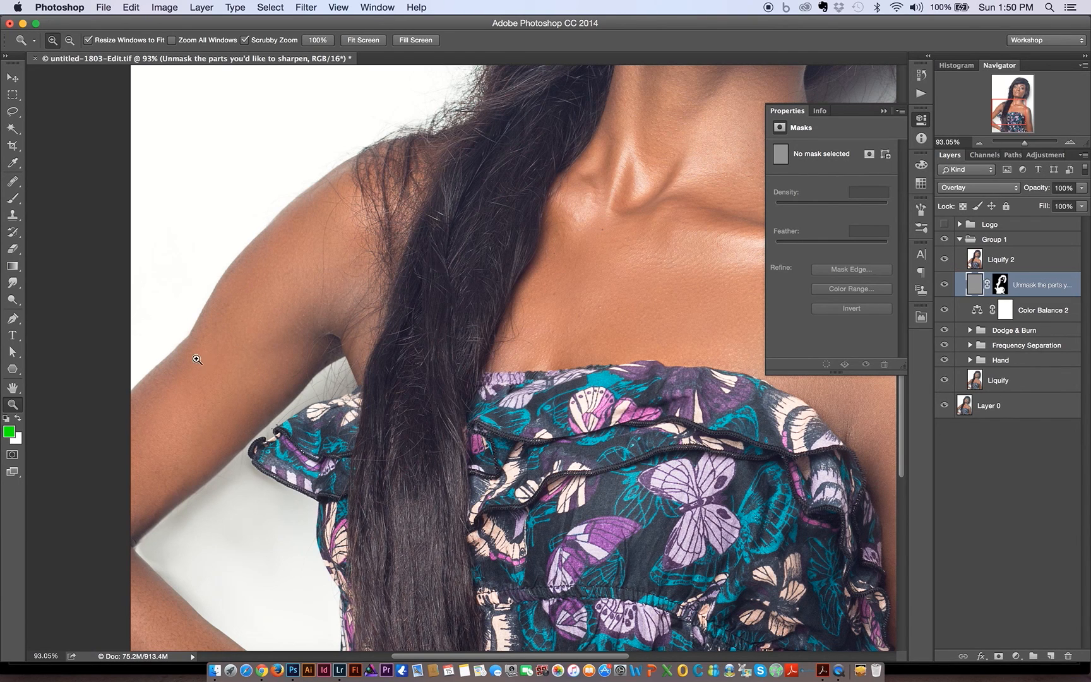
key(super+z)
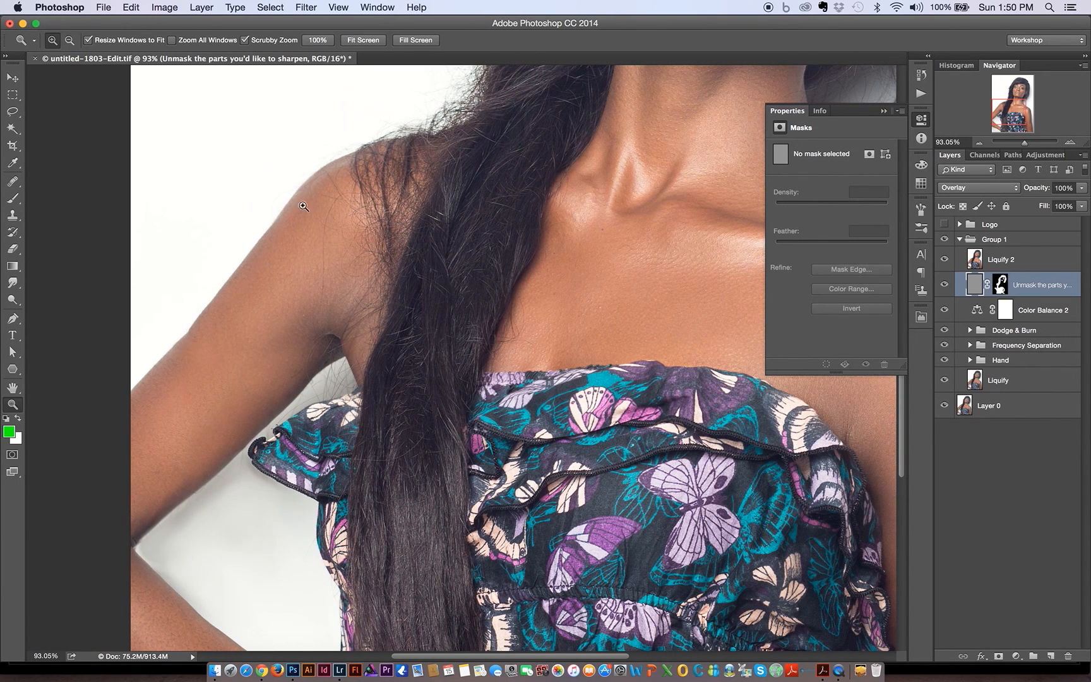
drag(499, 286, 488, 294)
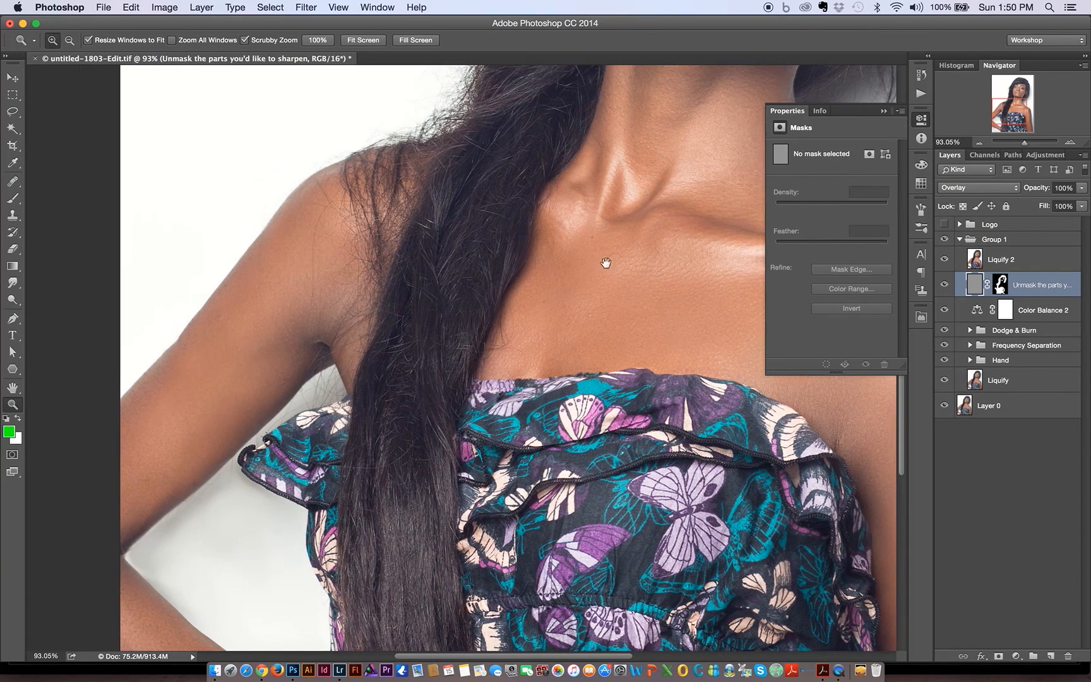
drag(605, 263, 566, 325)
Step: Collapse Group 1 and compare the full portrait with only the original Layer 0 shown and with the retouching restored
click(960, 240)
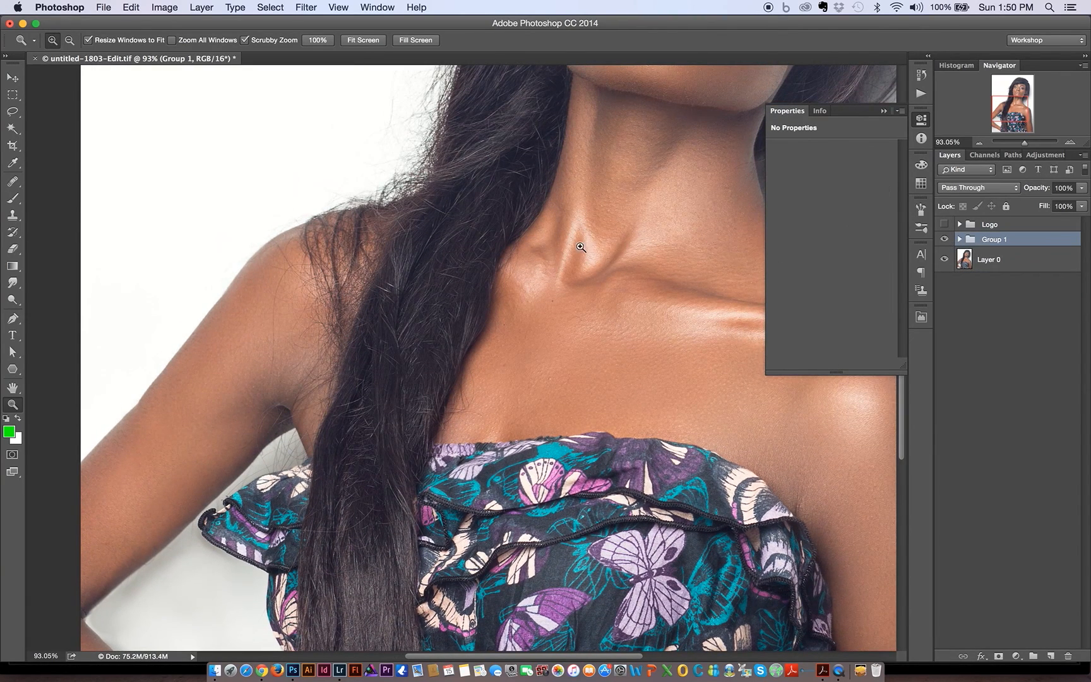
drag(581, 248, 528, 265)
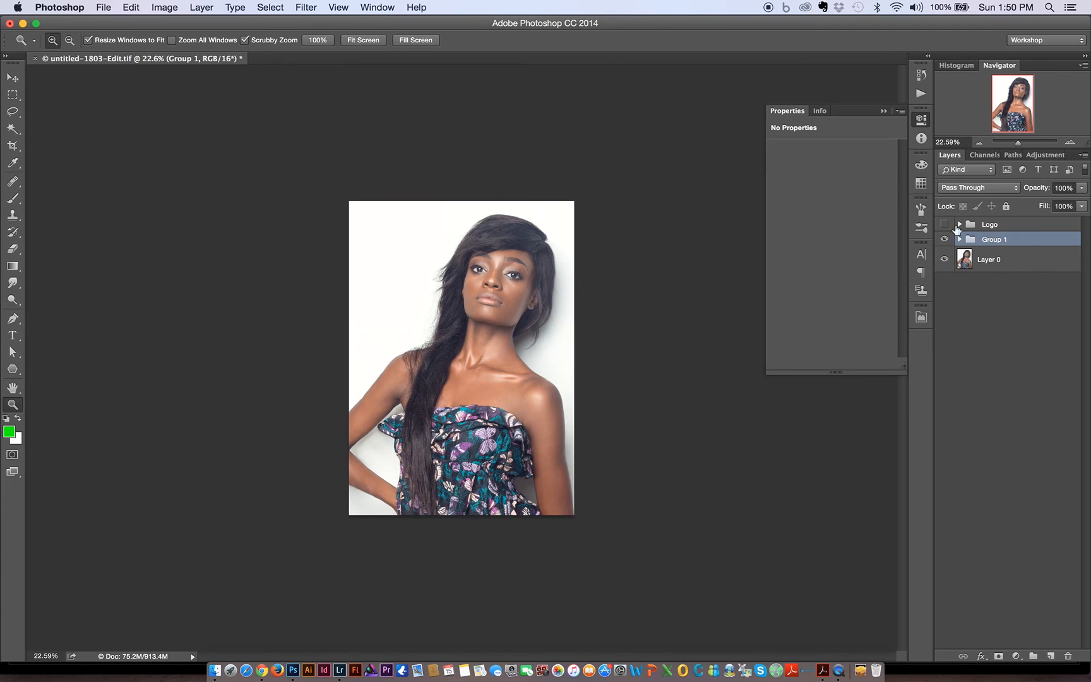
key(alt)
alt+click(944, 259)
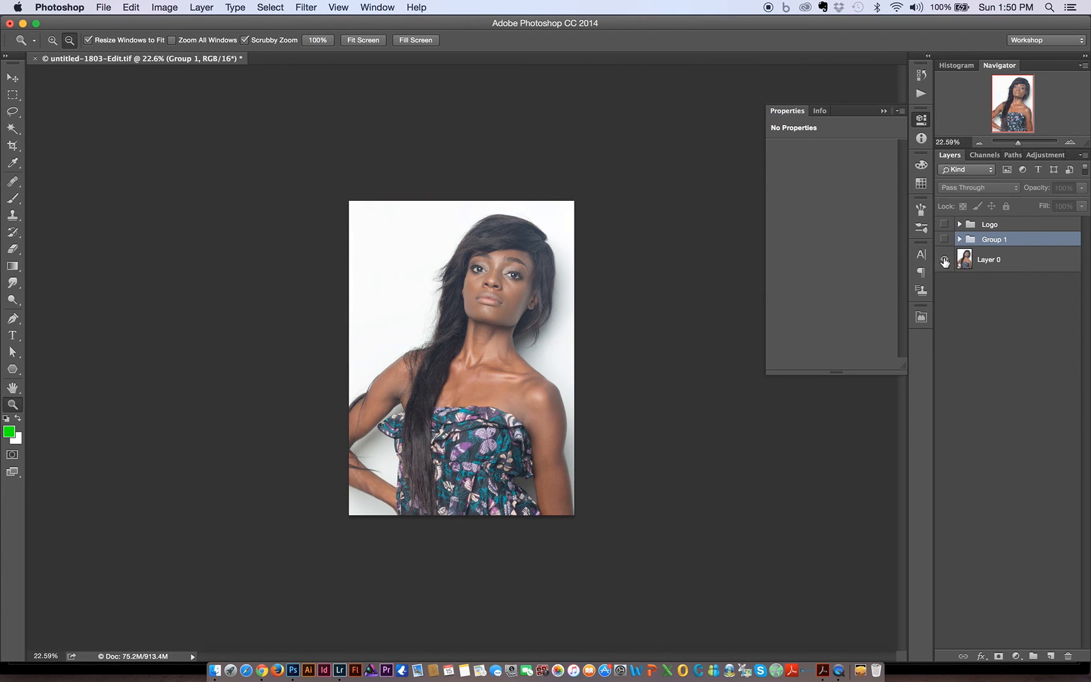
alt+click(944, 260)
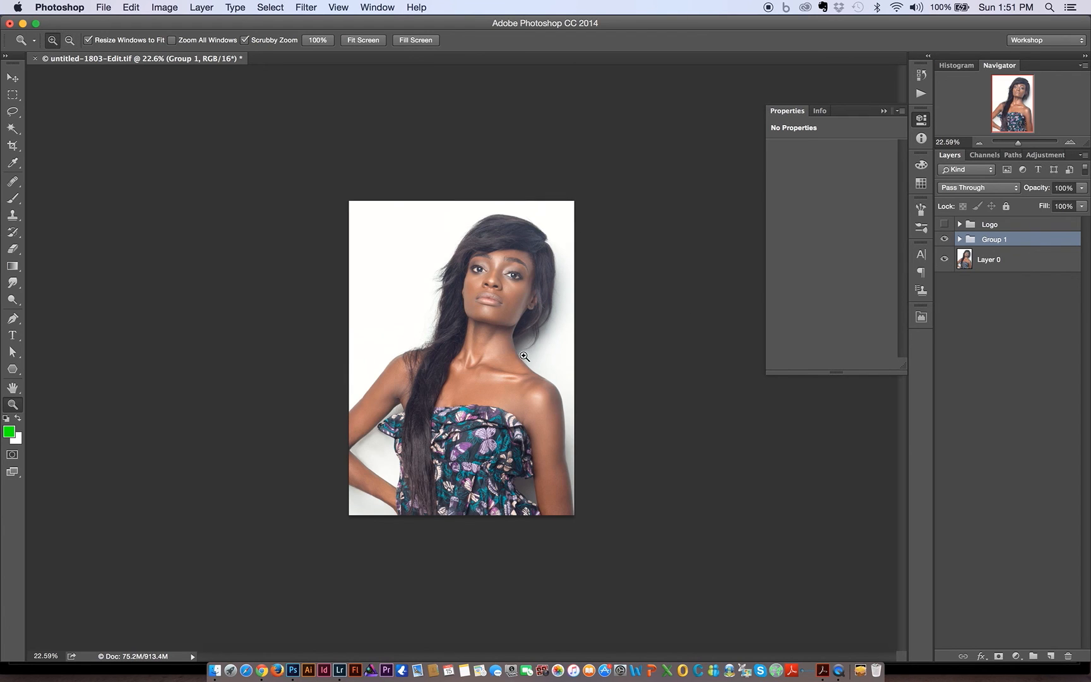
Step: Compare a closer view of the face and shoulders with Layer 0 alone and with Group 1 restored
drag(523, 366, 584, 365)
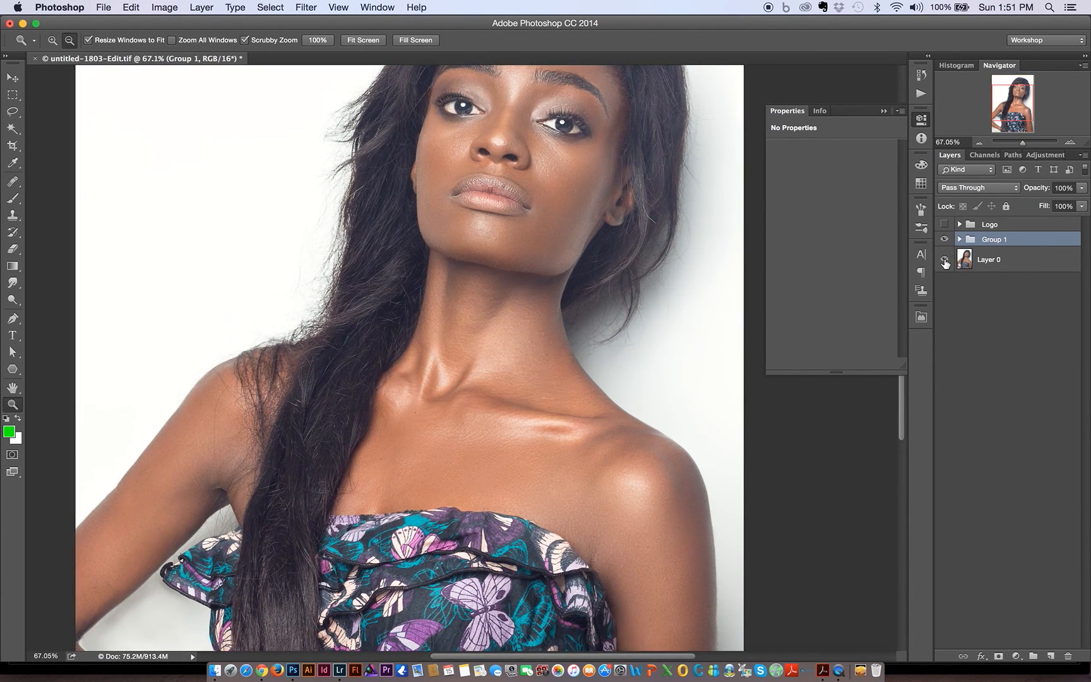
alt+click(944, 260)
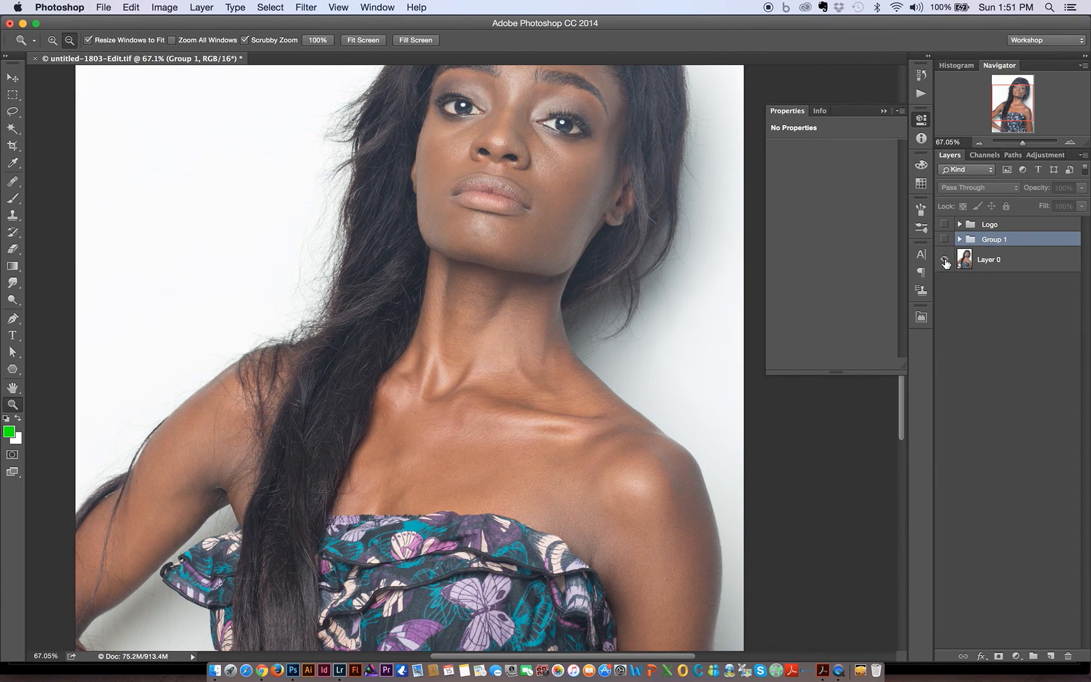
alt+click(945, 261)
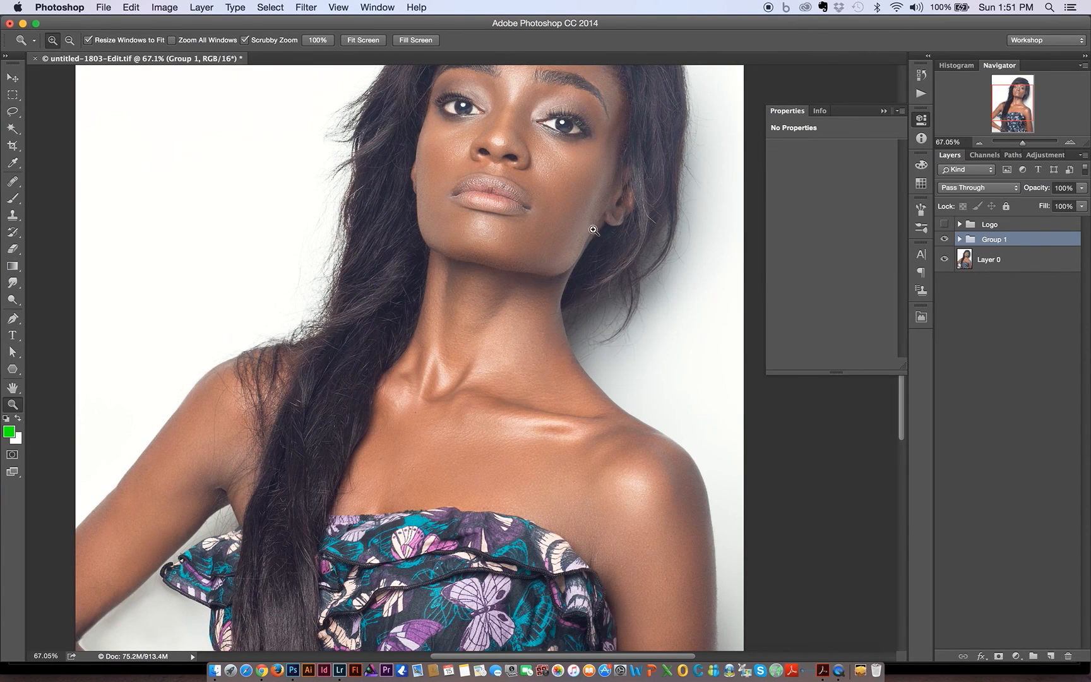
drag(592, 232, 581, 253)
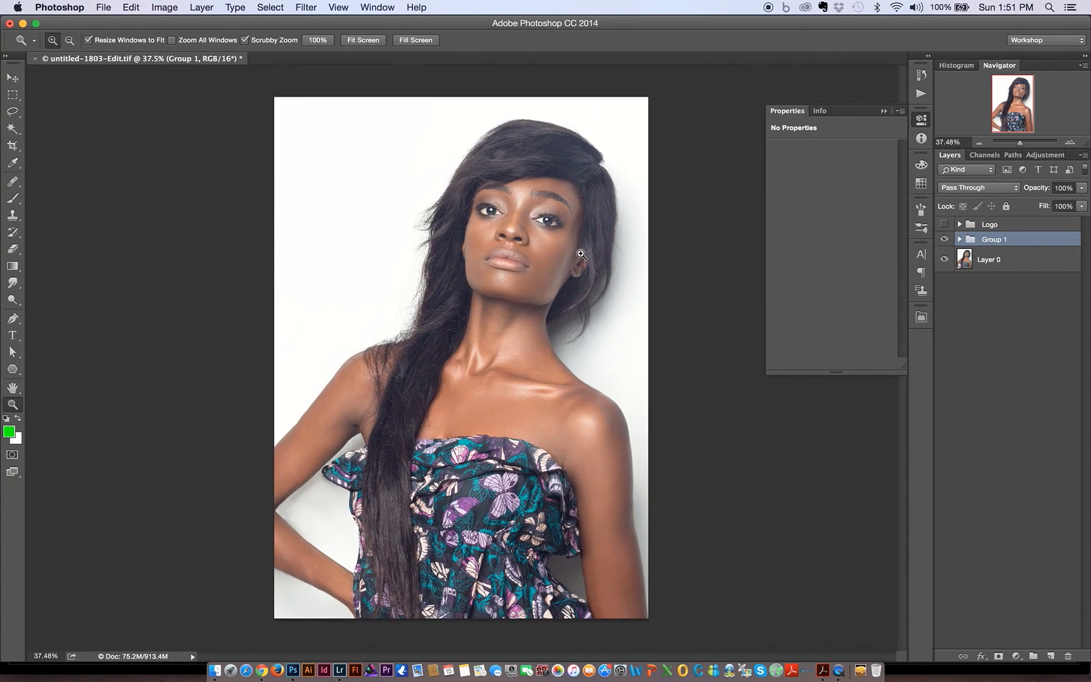